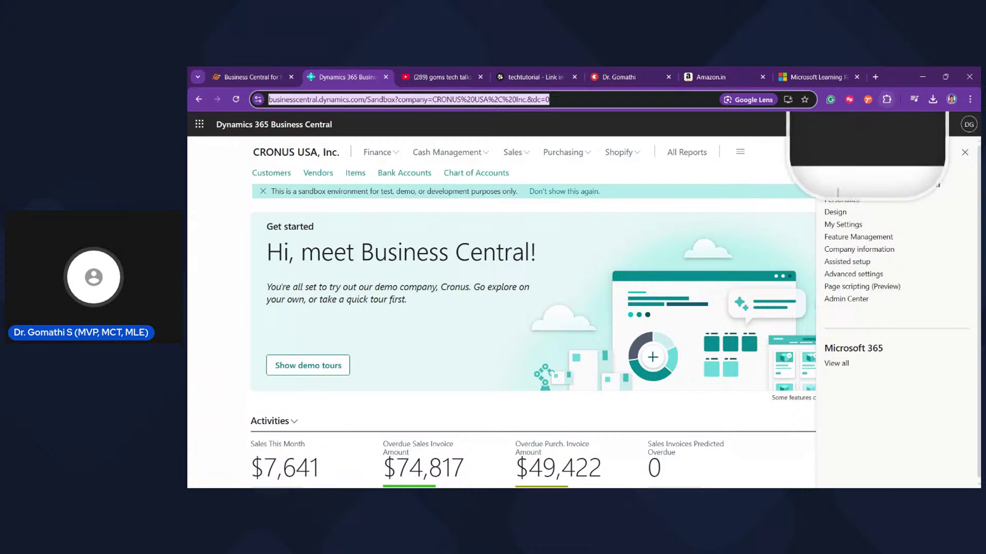
Close the Settings pane and dismiss the sandbox environment notice on the CRONUS USA, Inc. home page
click(556, 211)
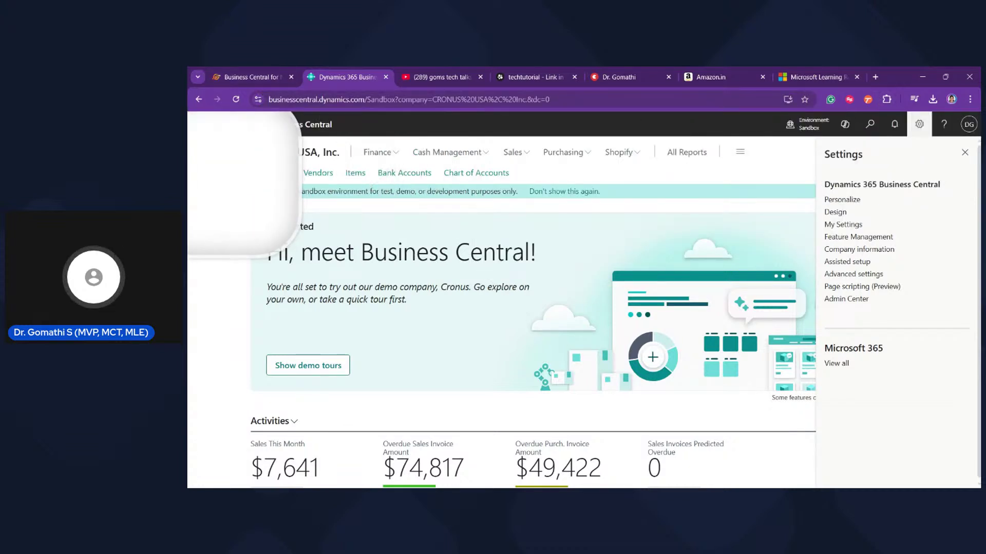
click(243, 102)
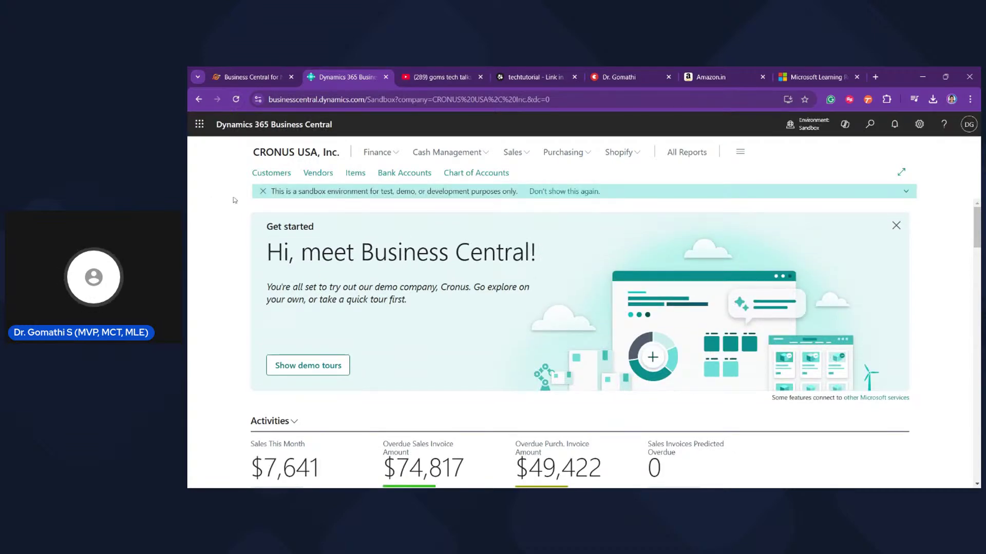
click(263, 192)
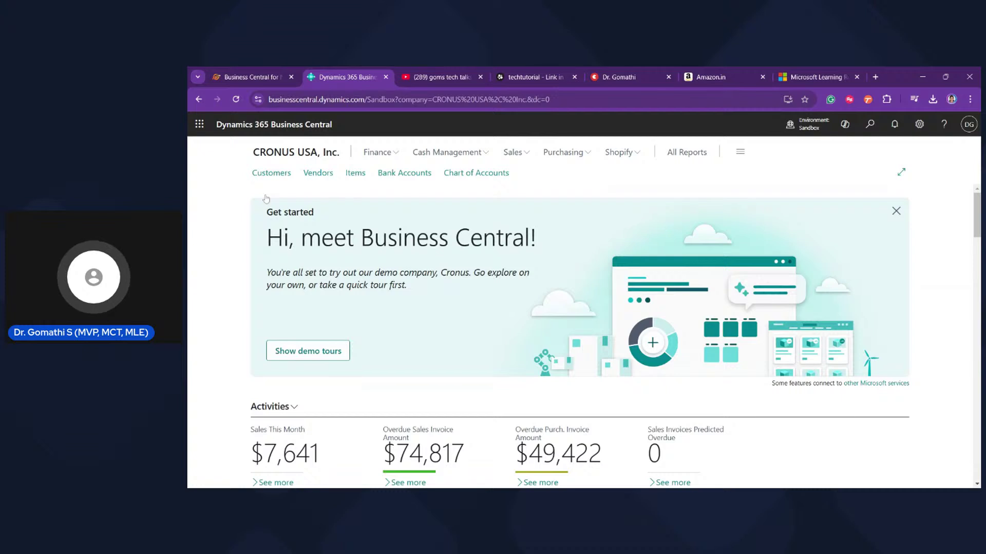
Switch to the GitMind mind map "Business Central for Non-Techies" and expand the "What is Business Central?" branch
click(250, 69)
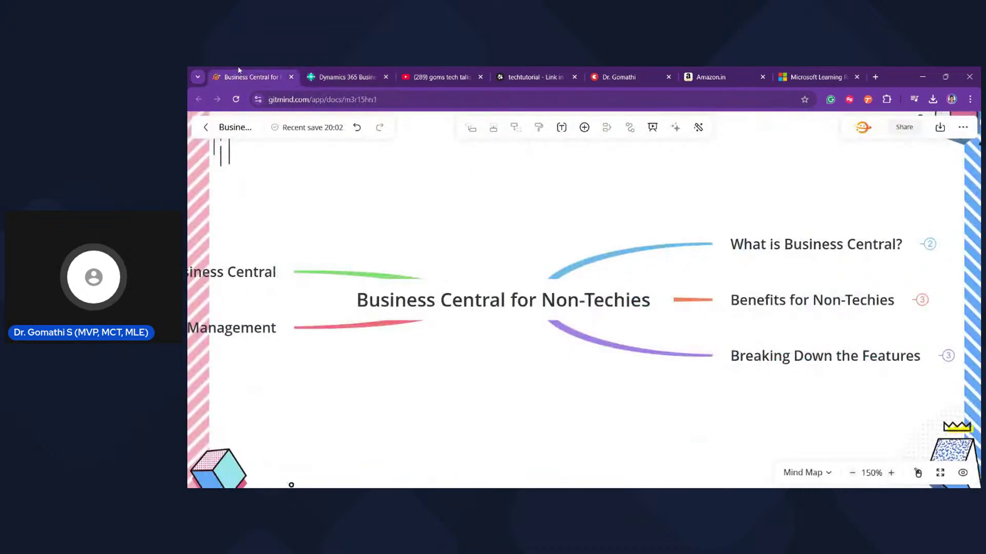
scroll(702, 273, right, 5)
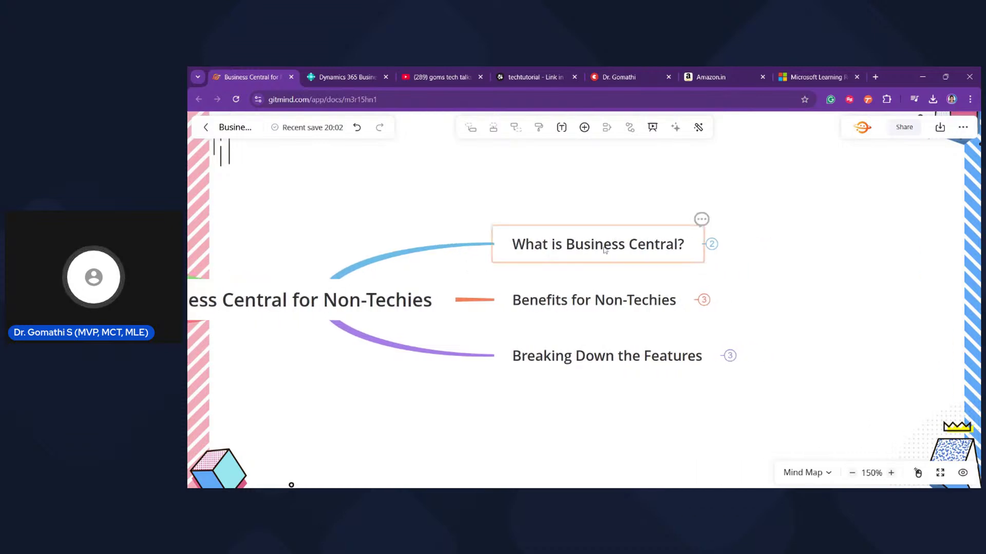
click(710, 245)
scroll(854, 309, right, 5)
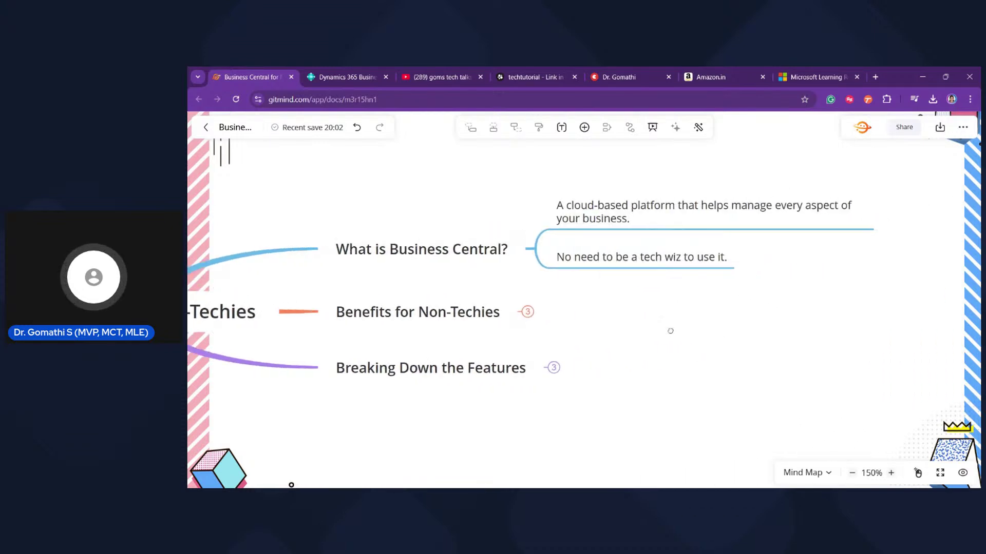
click(587, 209)
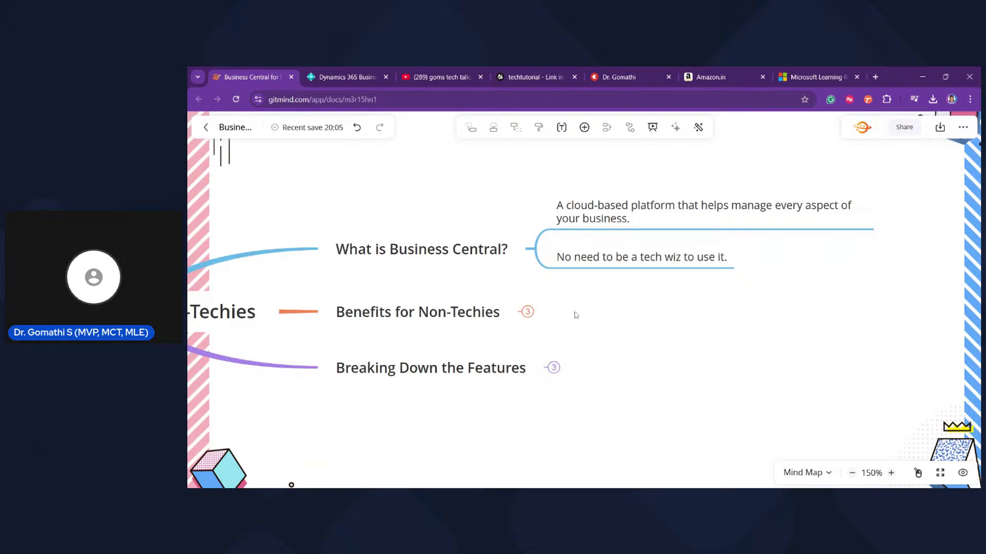
Expand the "Getting Started with Business Central" branch of the mind map and bring its subtopics into view
drag(335, 392, 969, 408)
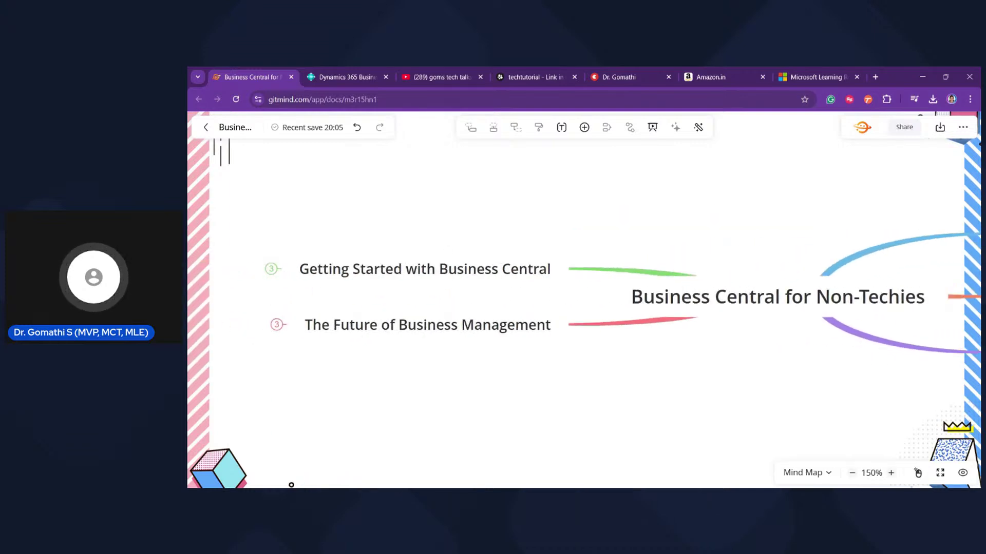
click(269, 270)
drag(309, 434, 700, 421)
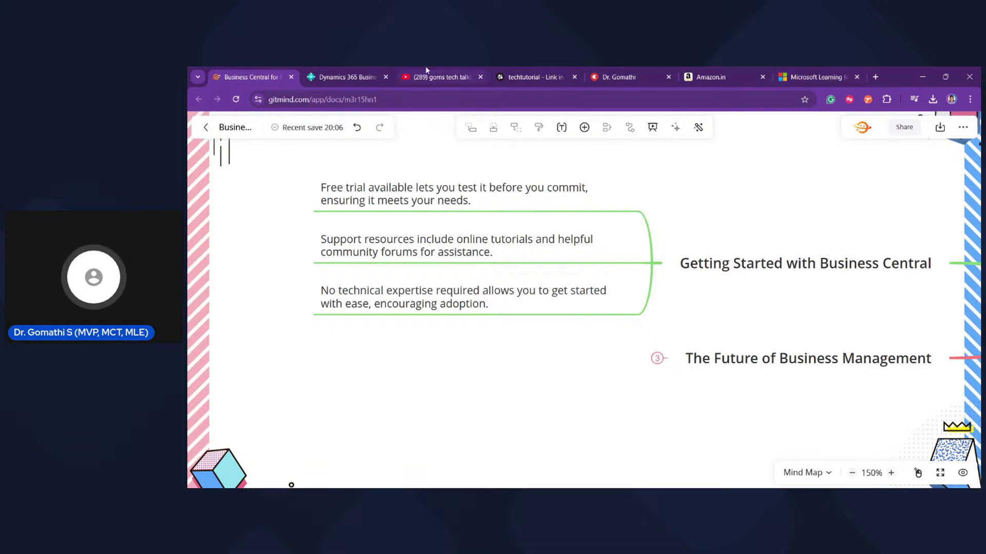
Search Google for "business central login" in a new browser tab
click(875, 77)
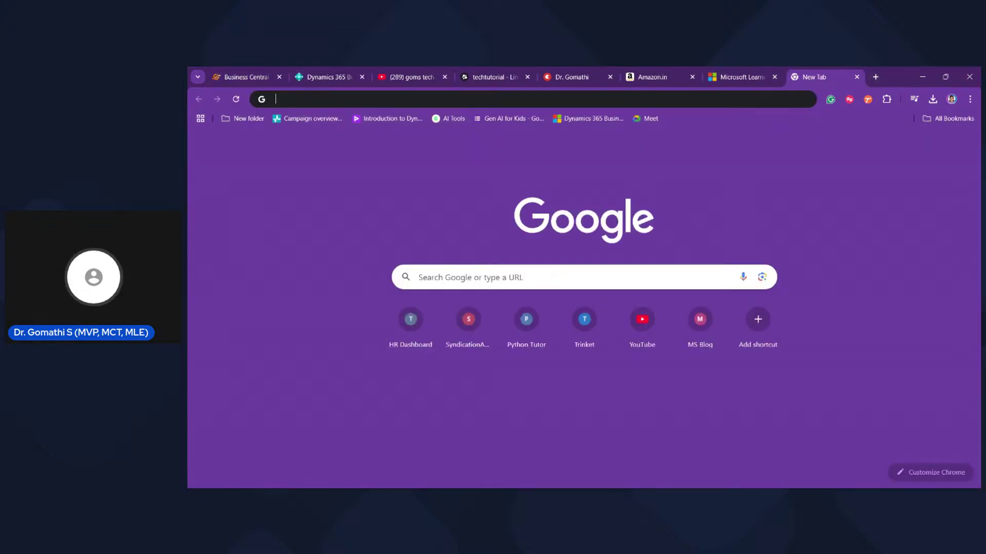
click(804, 99)
text(business c)
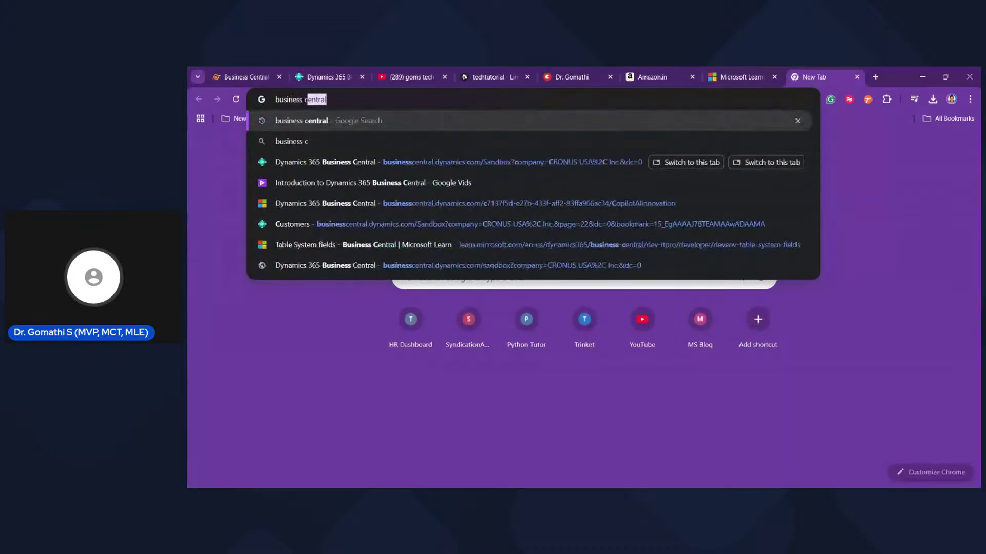
text(entral )
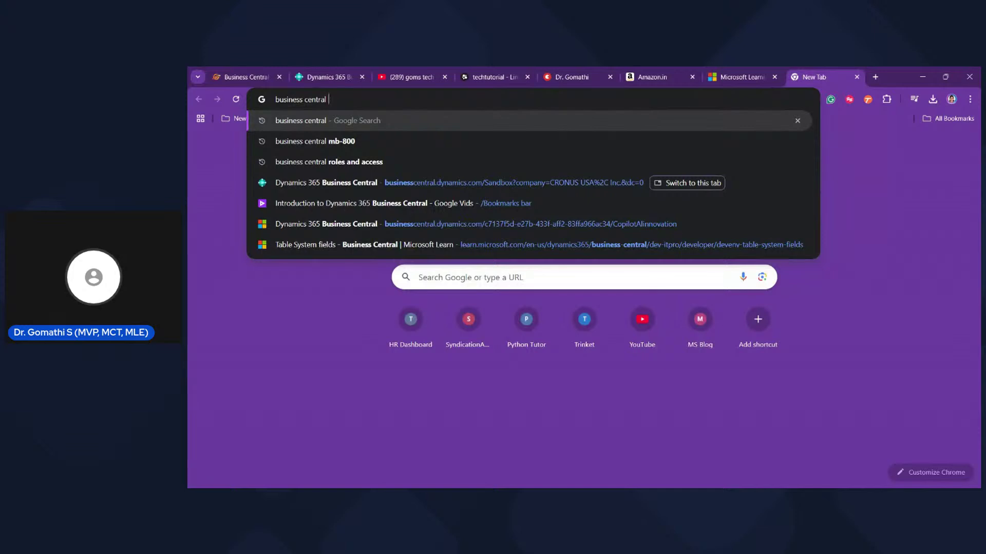
text(login)
key(Return)
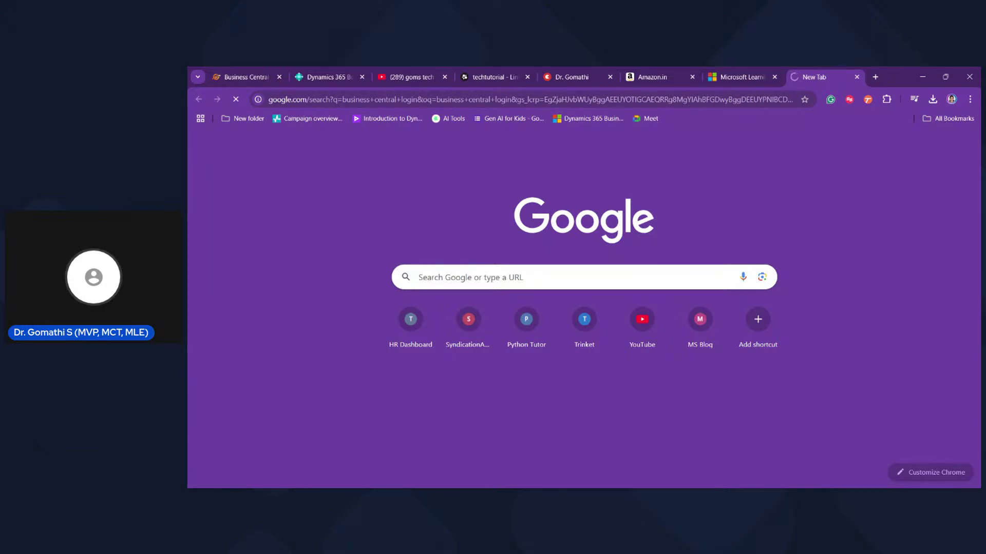
click(329, 77)
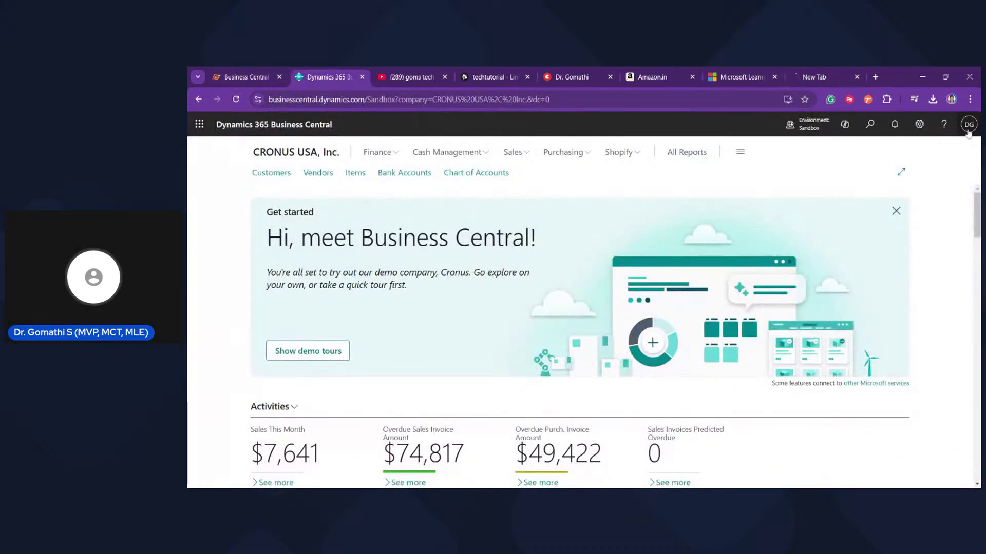
click(807, 78)
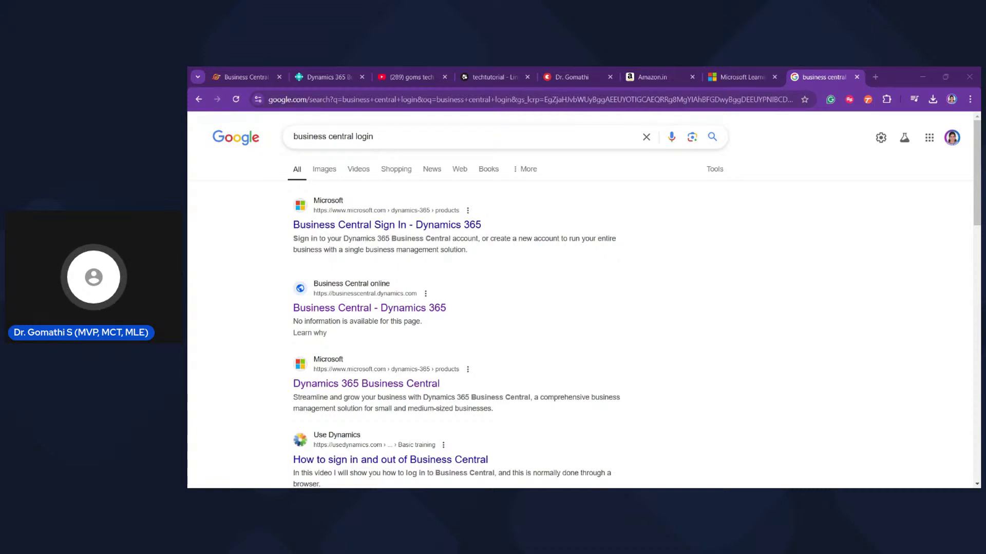
click(923, 77)
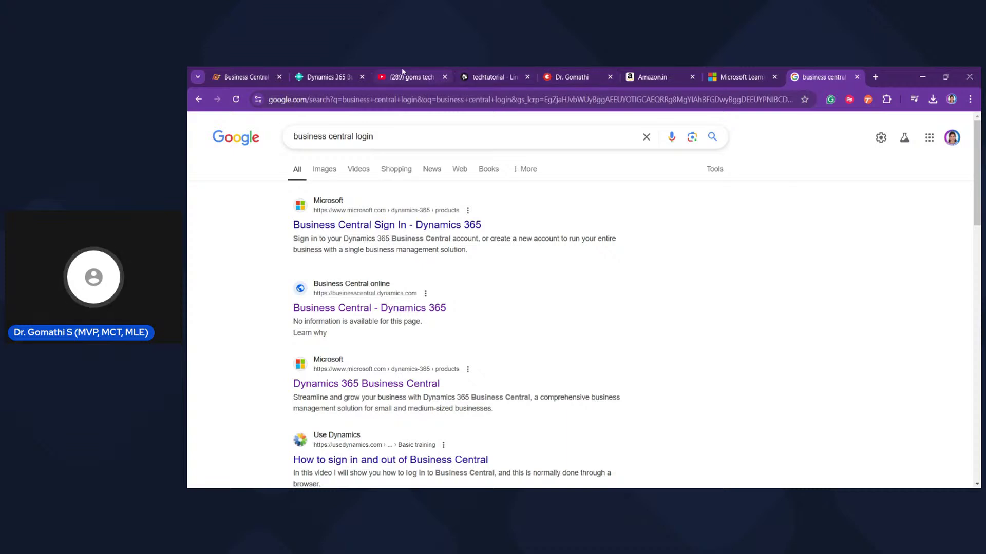
click(403, 72)
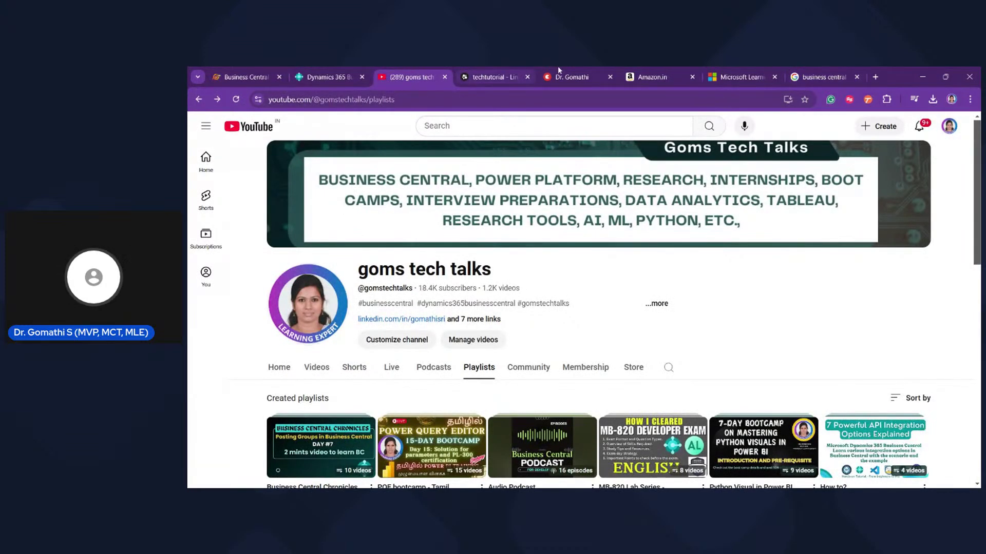
click(298, 71)
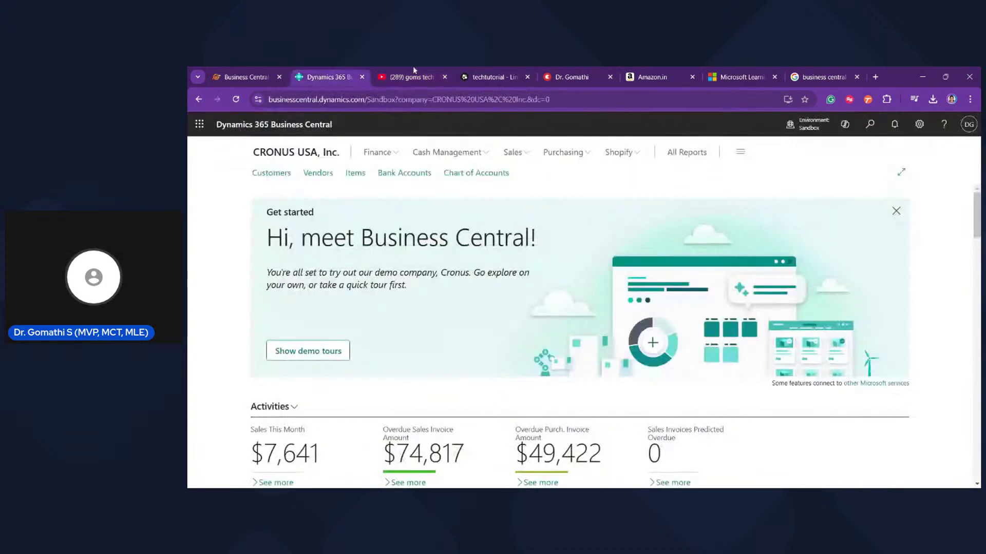
Search Google for "whiteboard online" in a new browser tab and open the TutorialsPoint Free Online Whiteboard
click(875, 77)
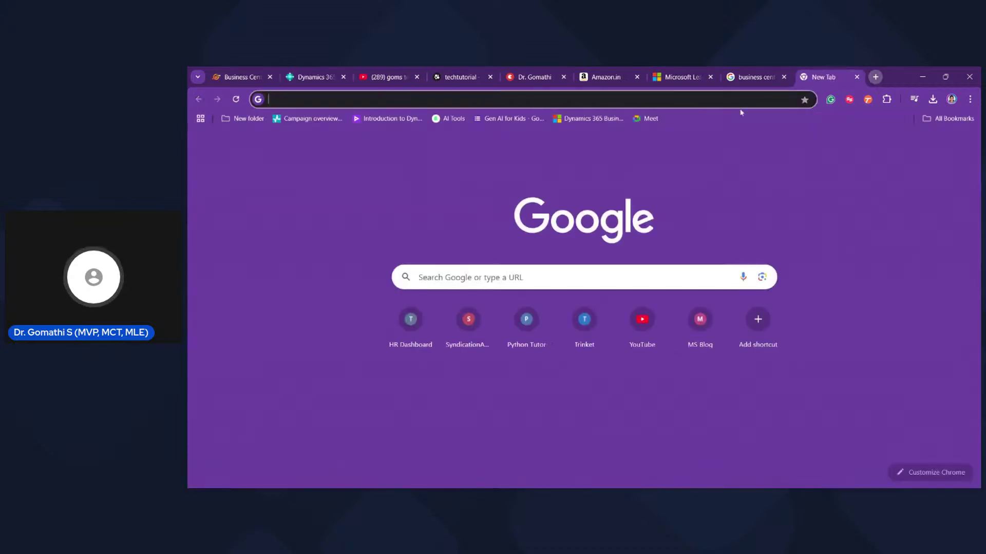
click(741, 100)
text(whi)
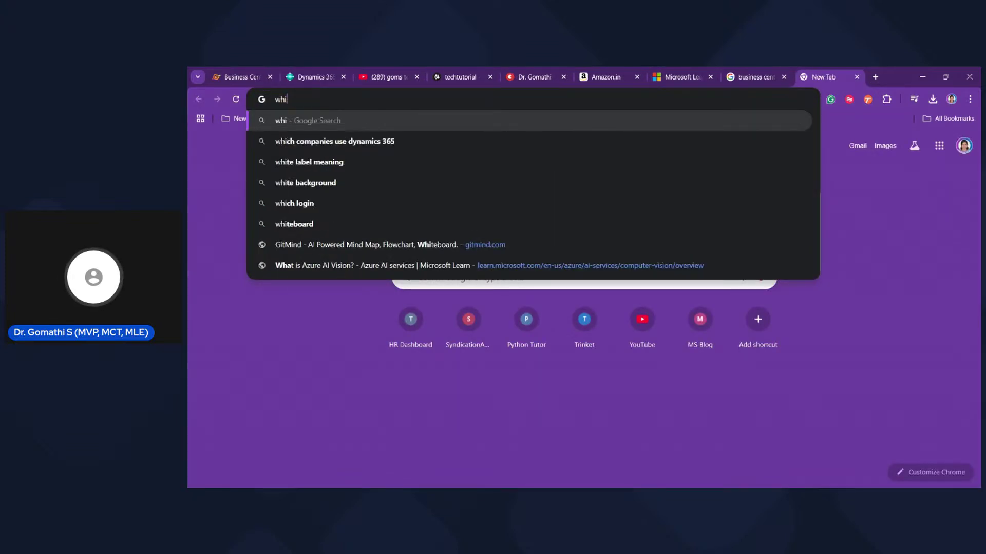
text(te)
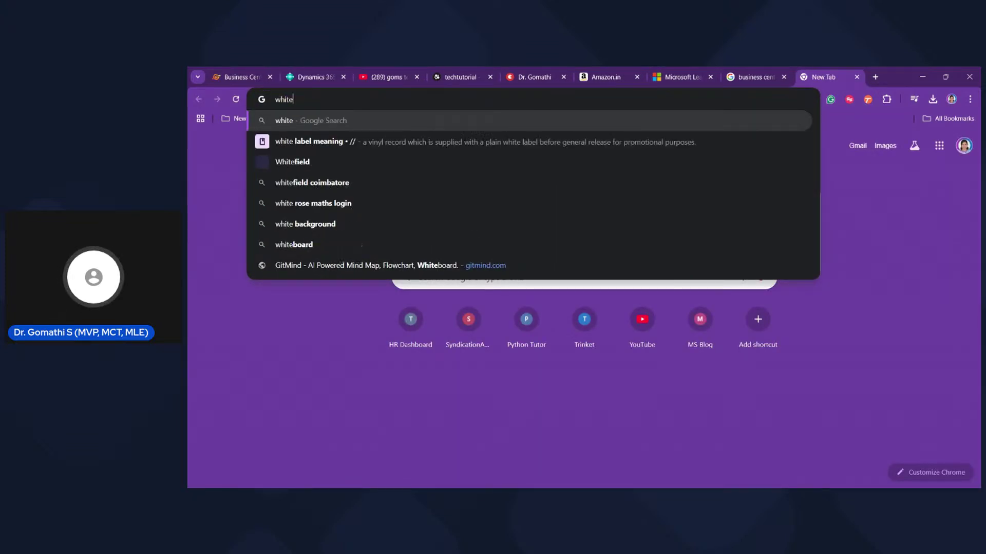
text(board)
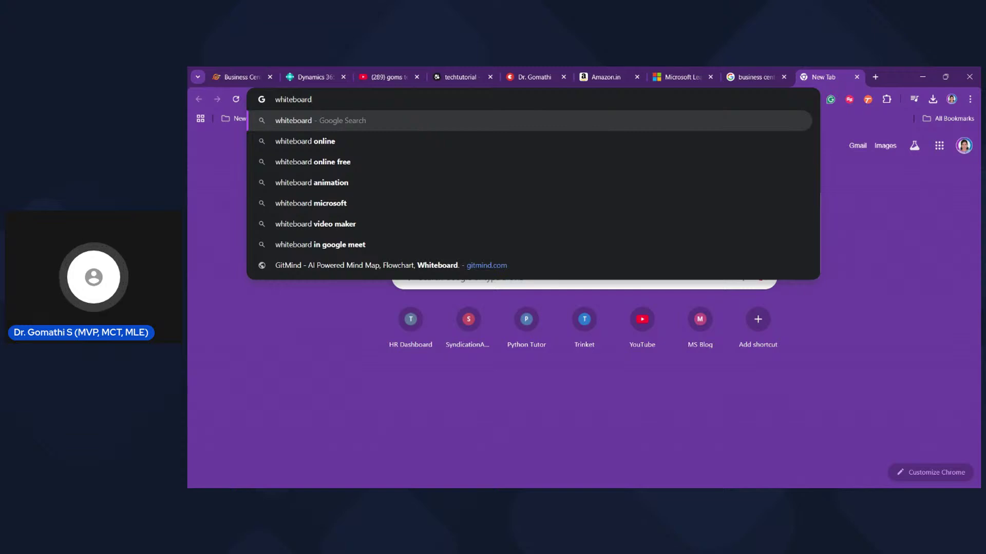
key(Down)
key(Return)
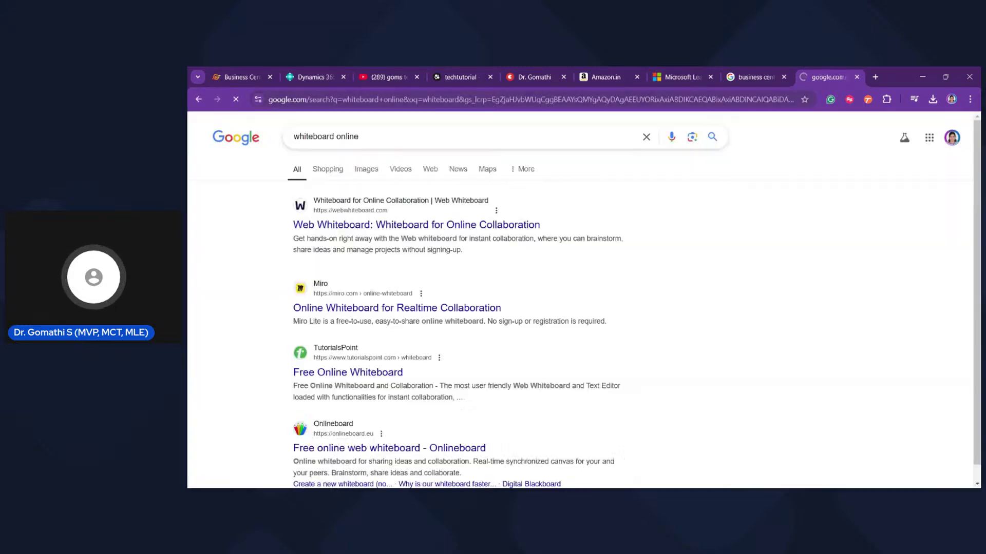
click(354, 373)
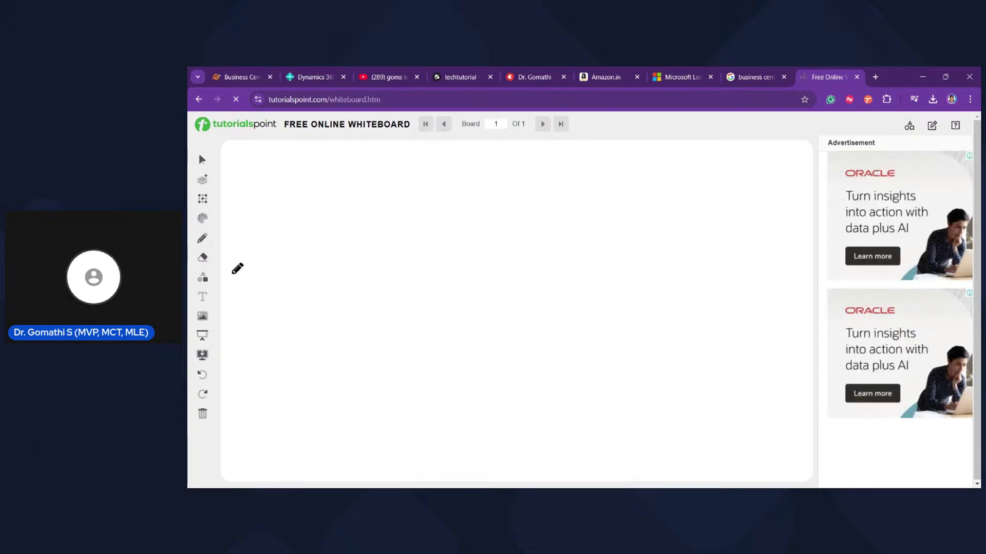
Add a text box to the whiteboard containing a sample Gmail address
click(202, 298)
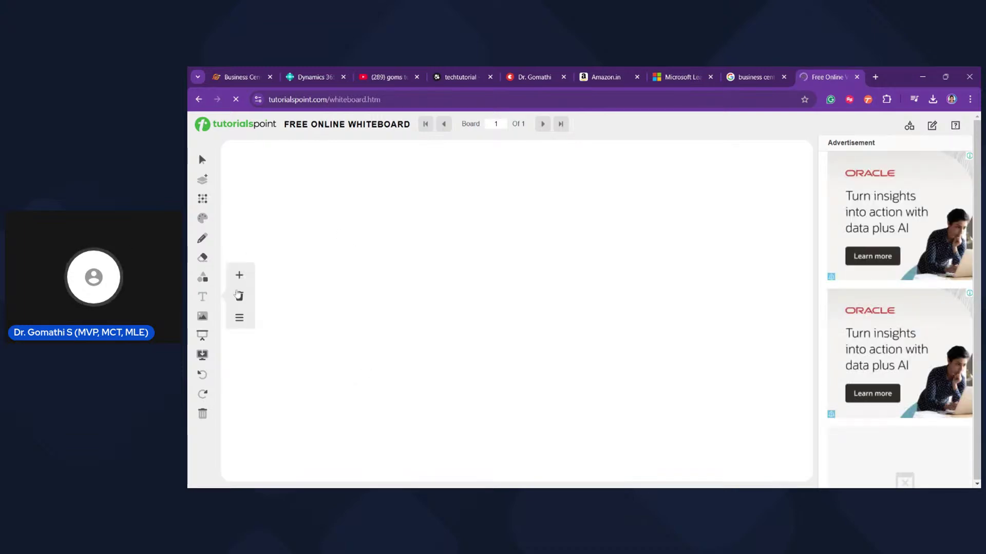
click(240, 276)
double_click(343, 268)
key(ctrl+a)
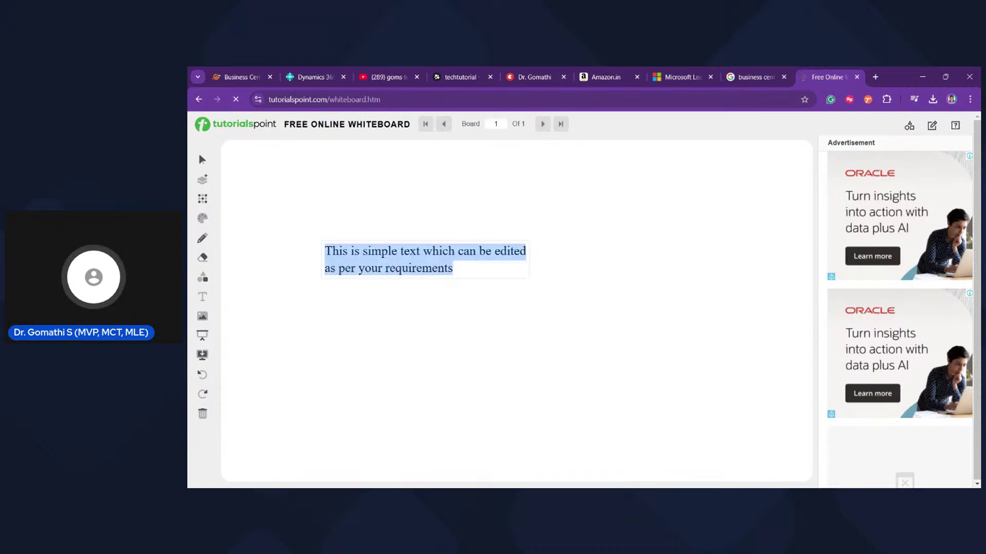
text(name@)
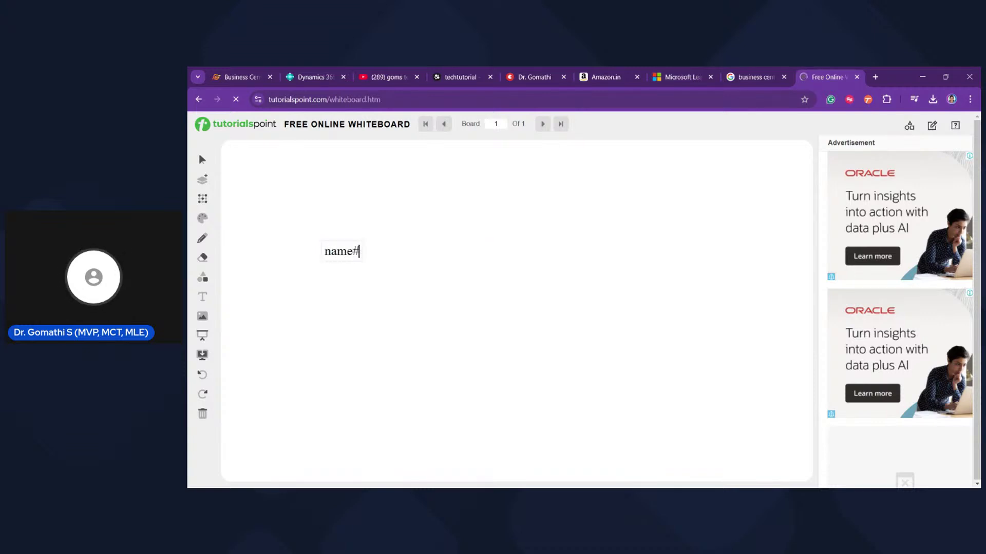
key(BackSpace)
text(@gmail.com)
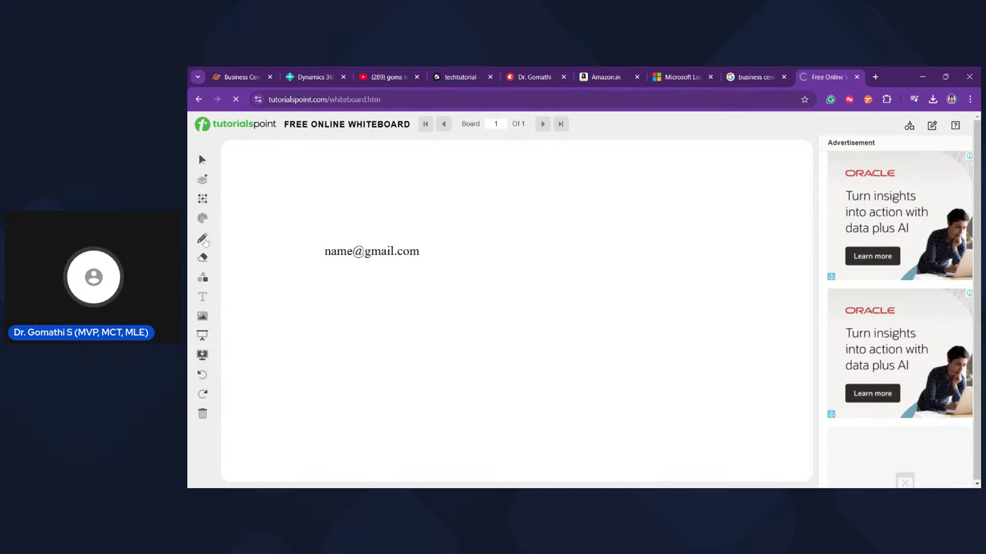
With the pencil, circle the domain of the Gmail address and draw an arrow from it to the handwritten word "google"
click(203, 240)
mouse_move(429, 233)
mouse_down()
mouse_move(380, 221)
mouse_move(360, 252)
mouse_move(445, 251)
mouse_move(411, 221)
mouse_move(482, 231)
mouse_move(609, 205)
mouse_move(641, 218)
mouse_move(642, 232)
mouse_up()
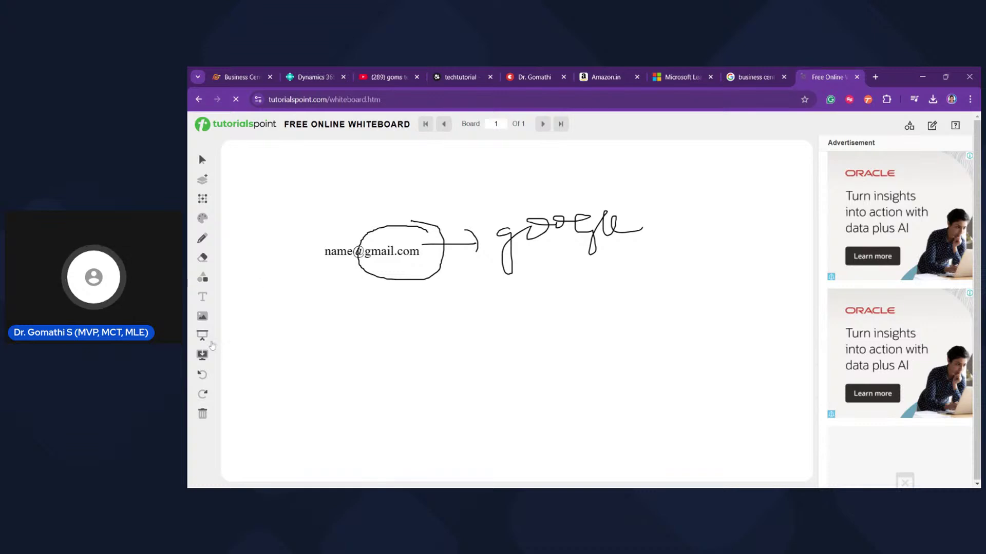
Add a second text box below the Gmail address containing a sample organization e-mail address ending in ".com"
click(207, 296)
click(237, 272)
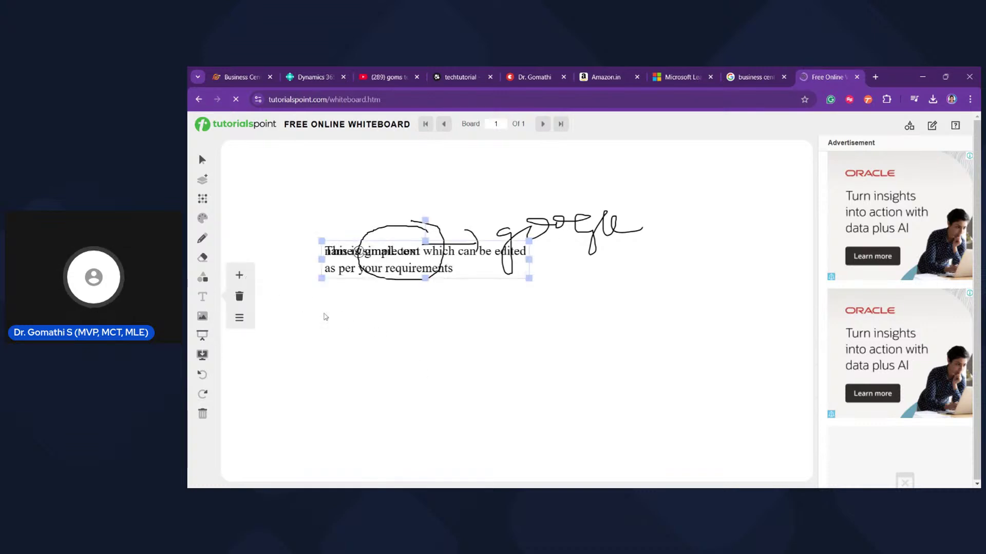
drag(361, 259, 362, 337)
double_click(381, 329)
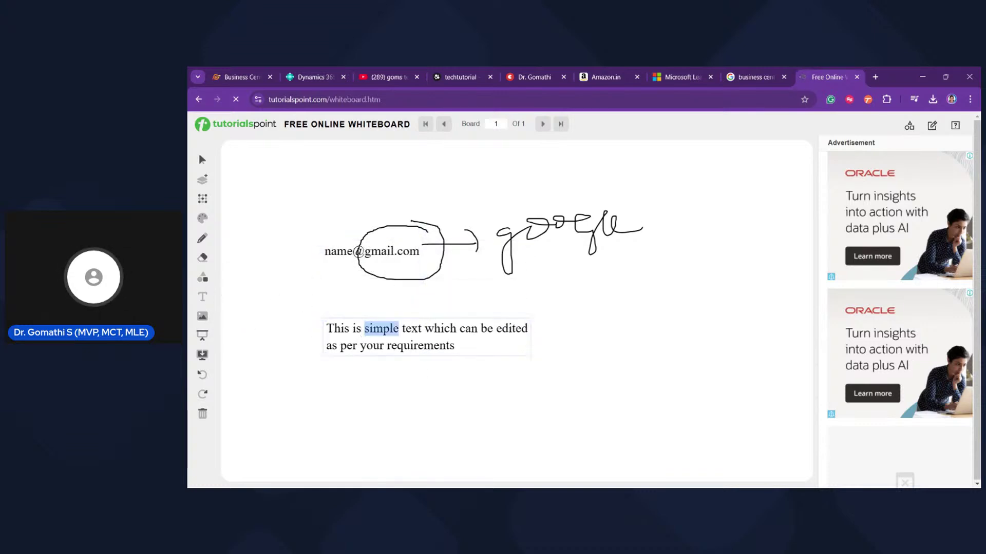
key(ctrl+a)
text(an)
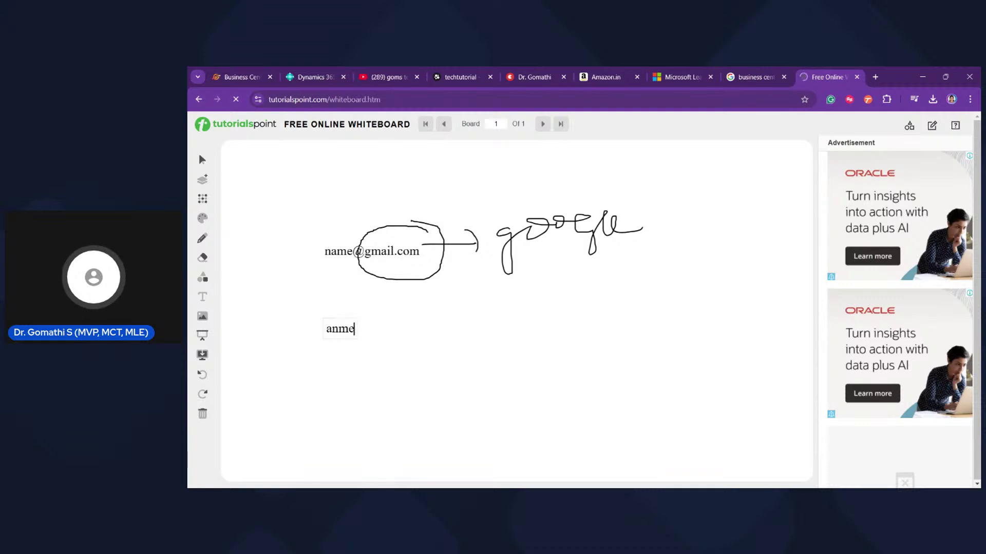
key(BackSpace)
key(BackSpace)
text(name@organization)
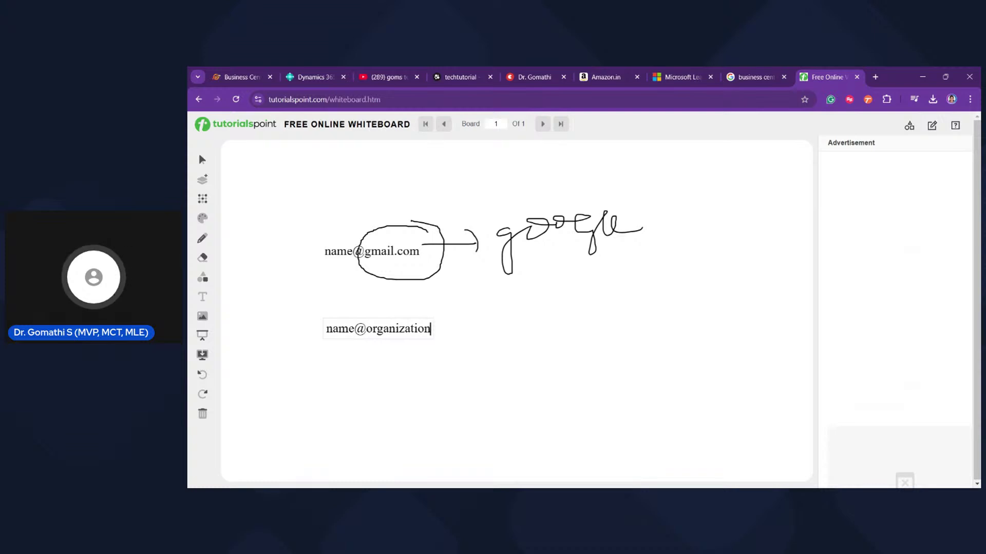
text(.com)
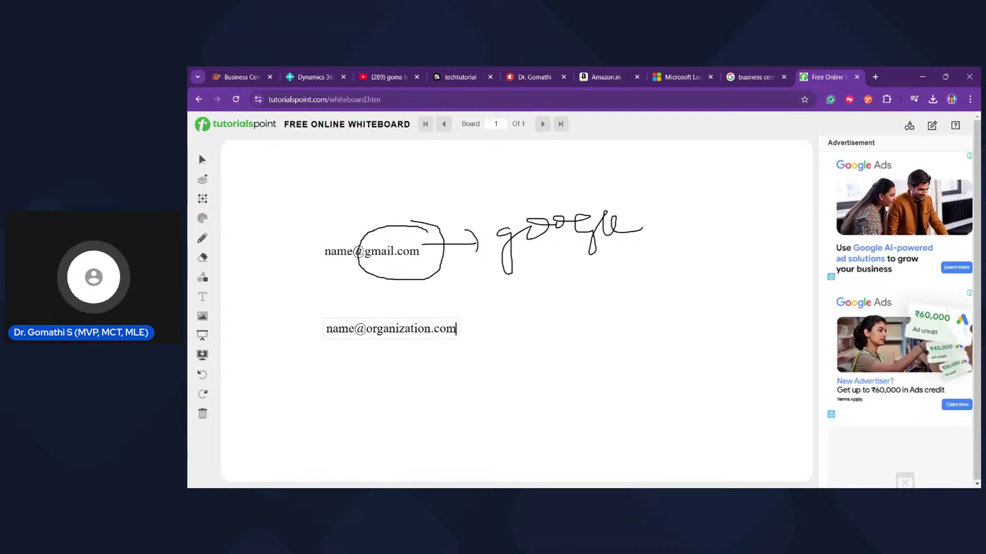
Change the ending of the sample organization e-mail address to ".in"
key(BackSpace)
key(BackSpace)
key(BackSpace)
text(in)
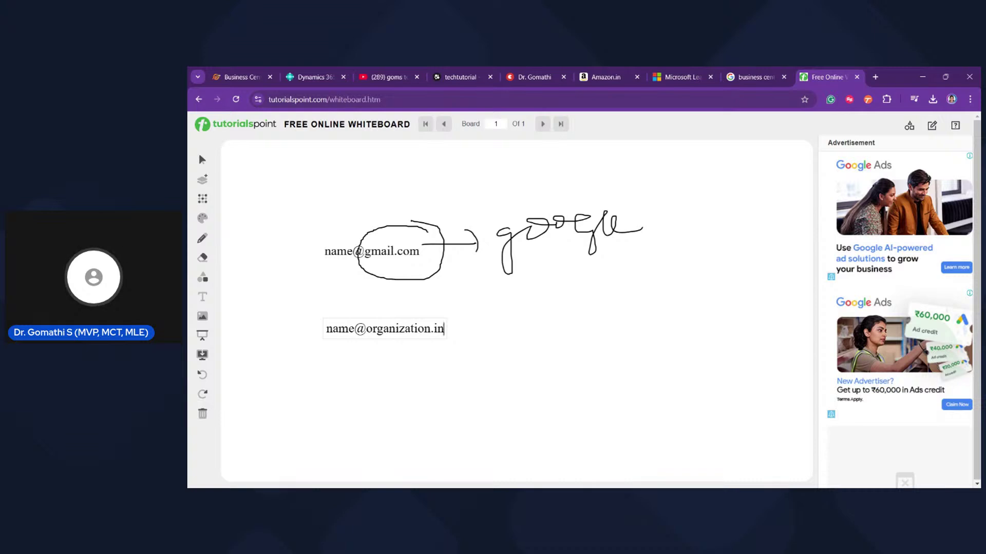
Highlight the domain of the sample organization e-mail address, and revisit the mind map, login search results and Business Central home page
key(shift+End)
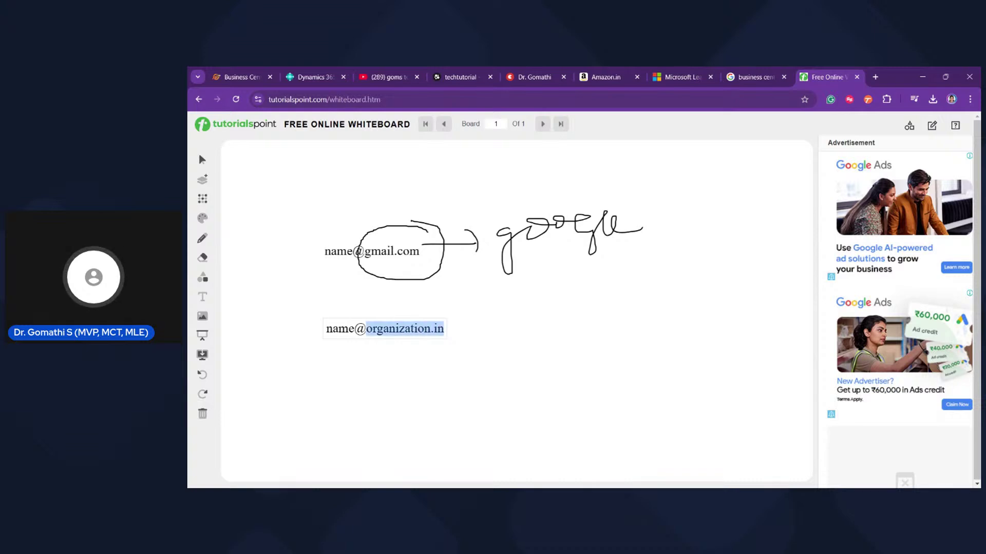
click(308, 77)
click(264, 70)
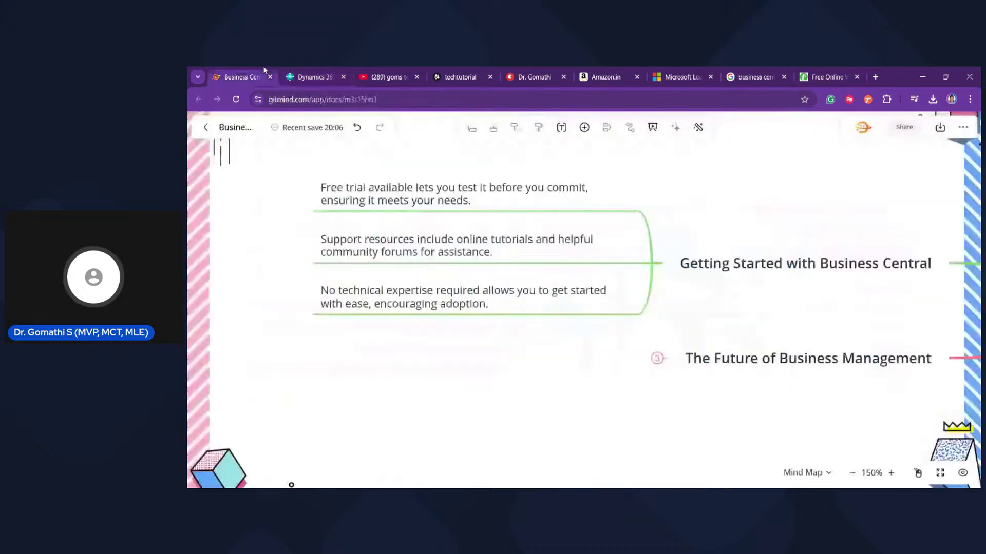
click(754, 77)
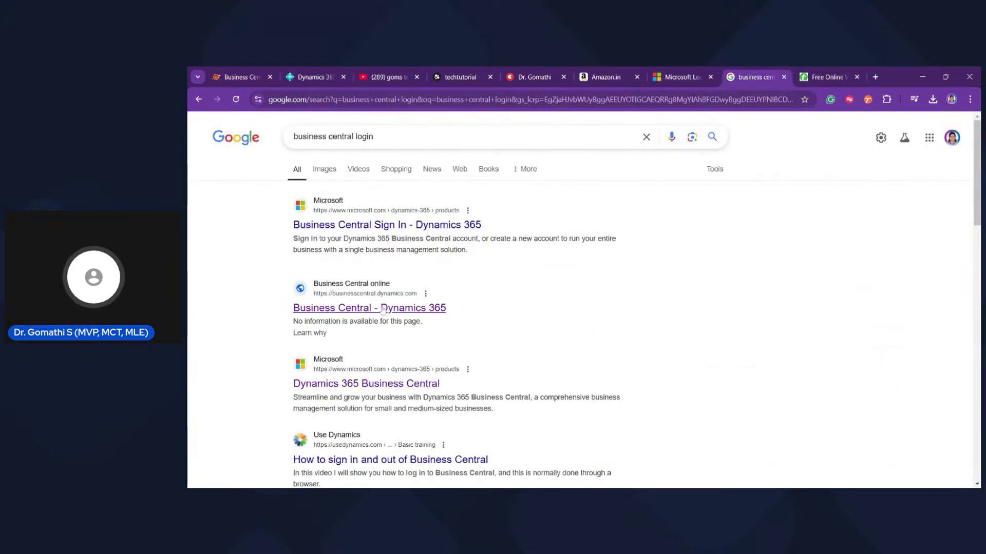
click(290, 71)
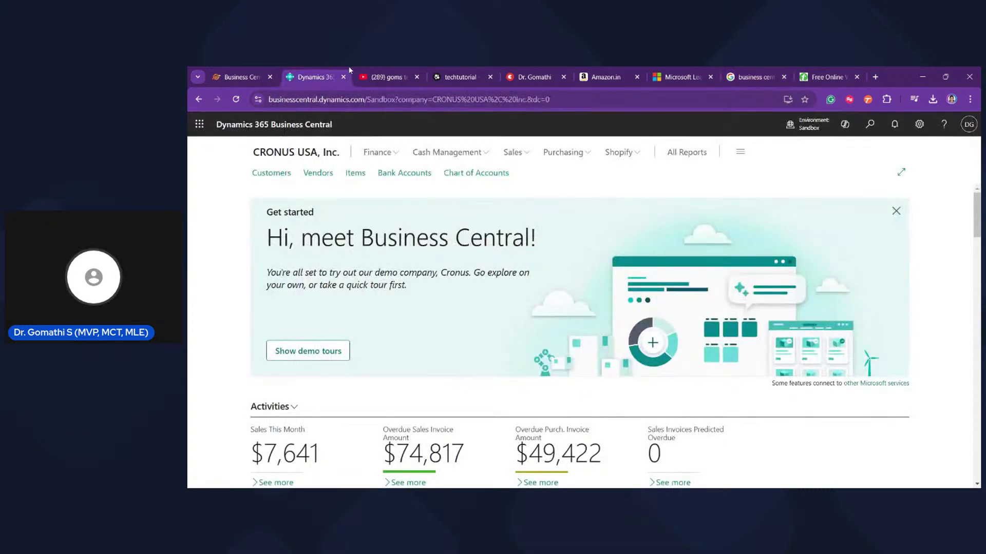
Find the "BC Functional Consultant 101: Mastering the Essentials" playlist on the goms tech talks YouTube channel and open it in a new tab
click(380, 74)
scroll(683, 319, down, 2)
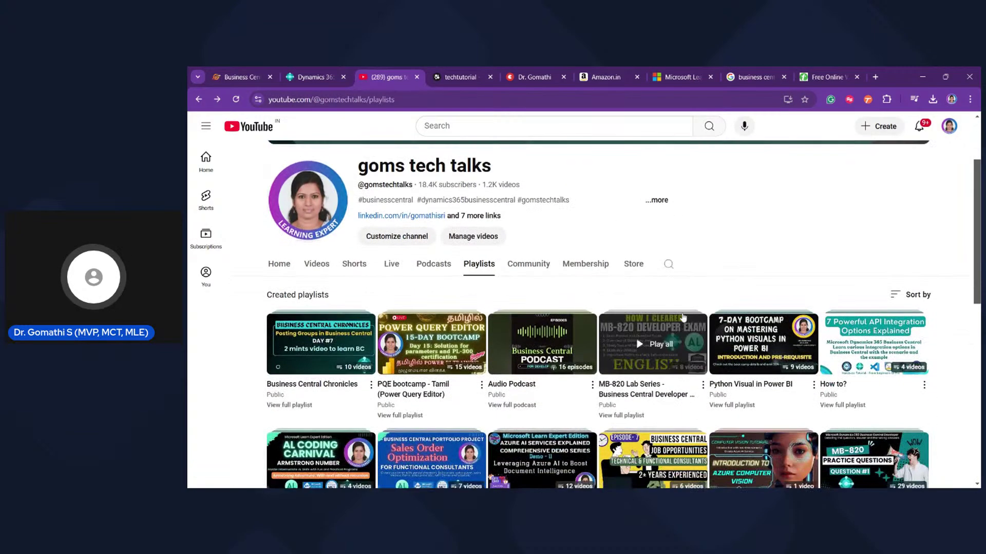
scroll(683, 318, down, 2)
scroll(682, 319, up, 2)
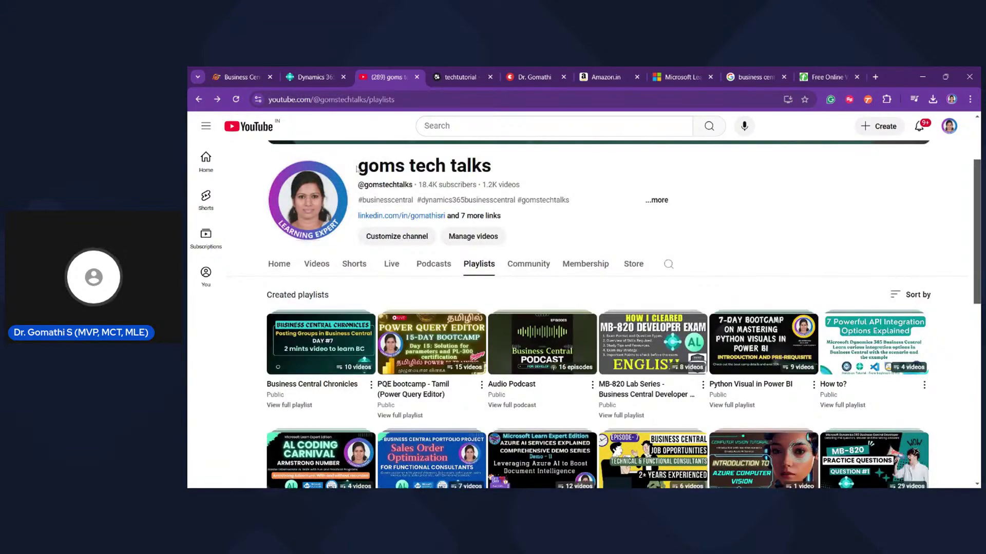
drag(358, 166, 490, 166)
scroll(628, 301, down, 7)
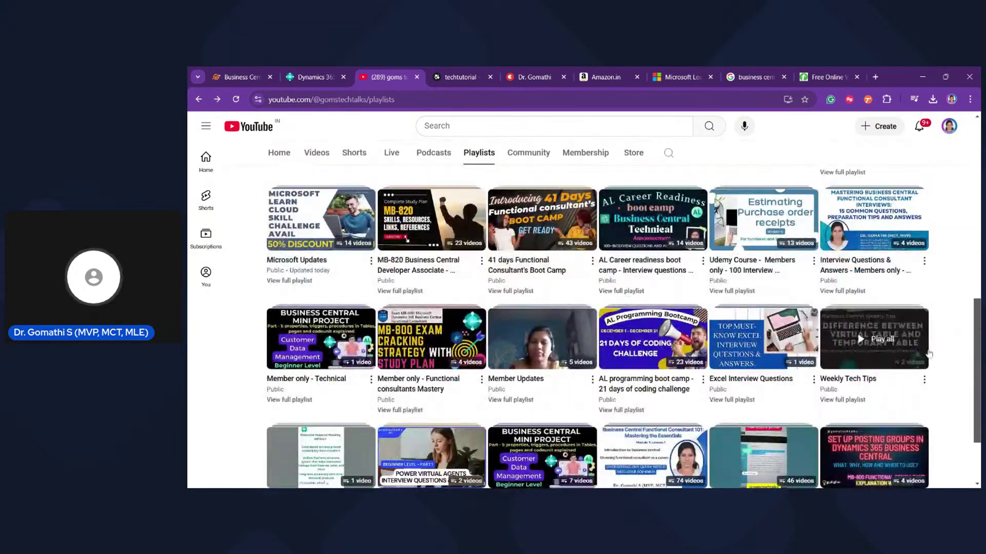
scroll(558, 420, down, 2)
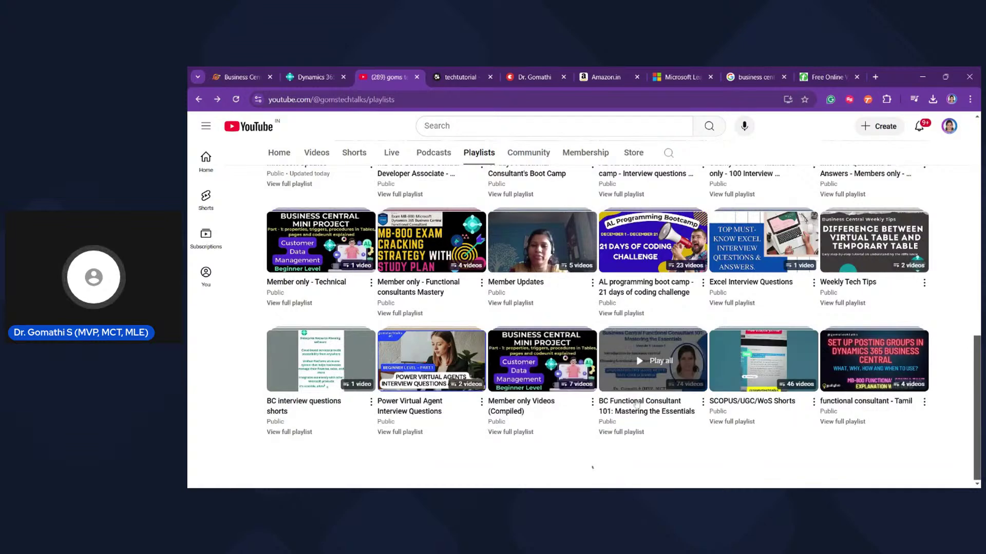
scroll(663, 442, down, 2)
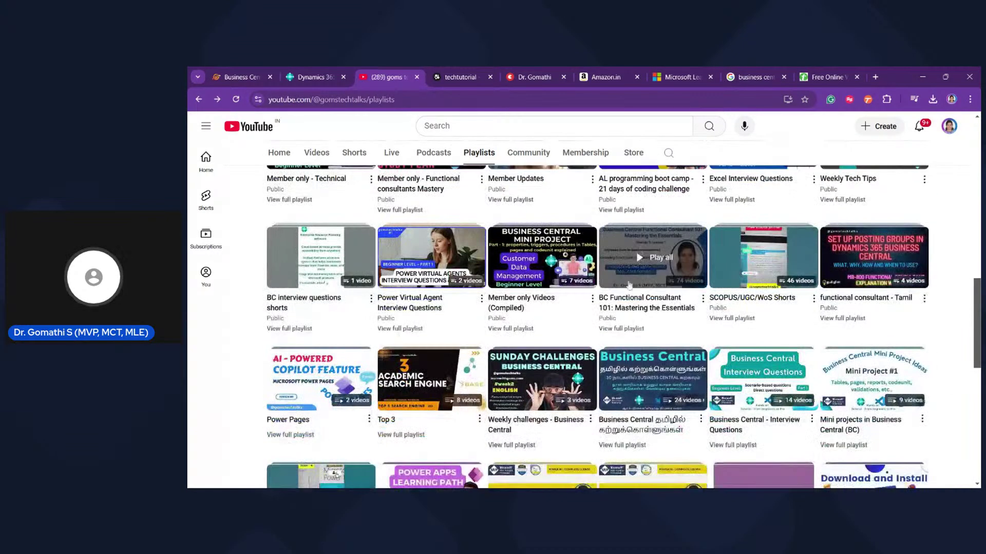
middle_click(621, 328)
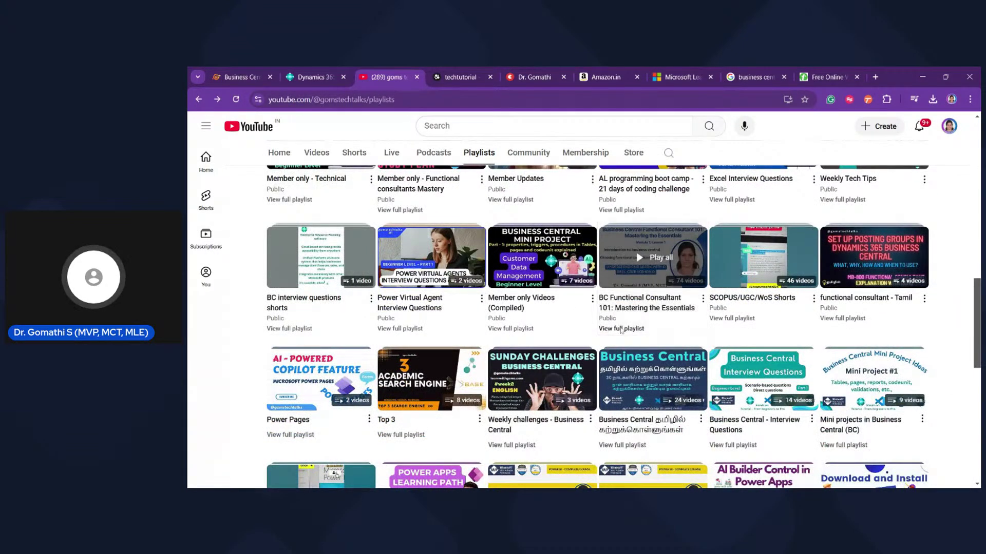
click(439, 77)
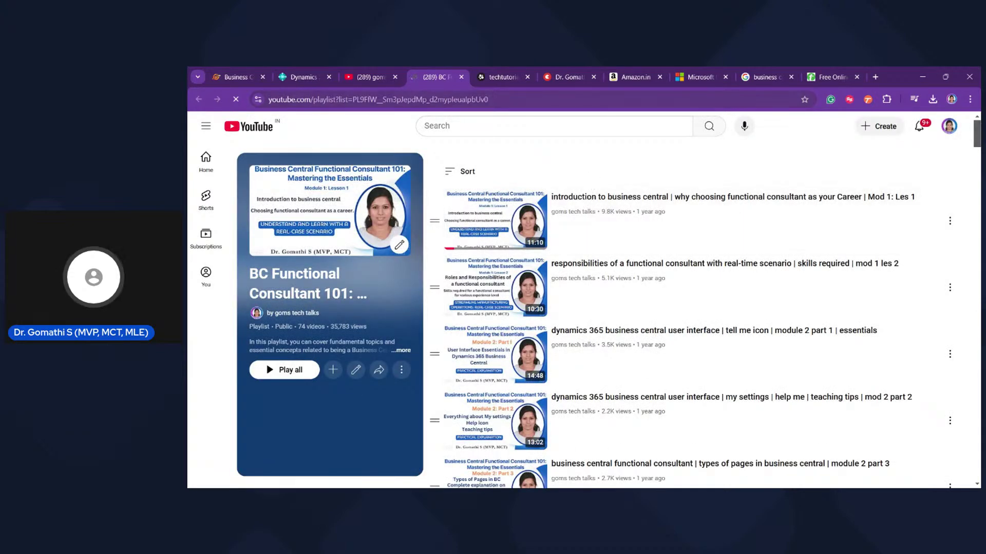
Look through the lessons listed in the BC Functional Consultant 101 playlist
scroll(664, 275, down, 5)
scroll(663, 275, up, 5)
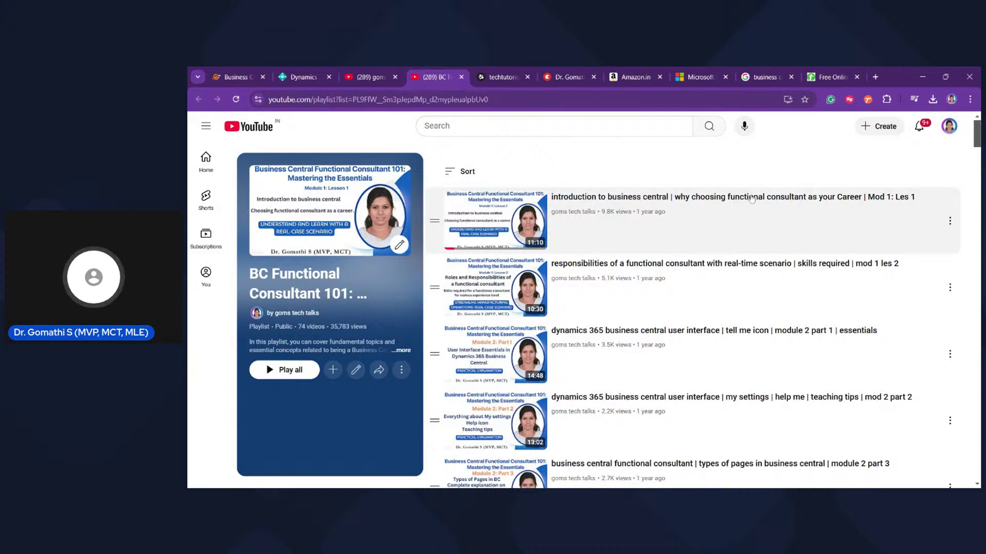
scroll(752, 257, down, 1)
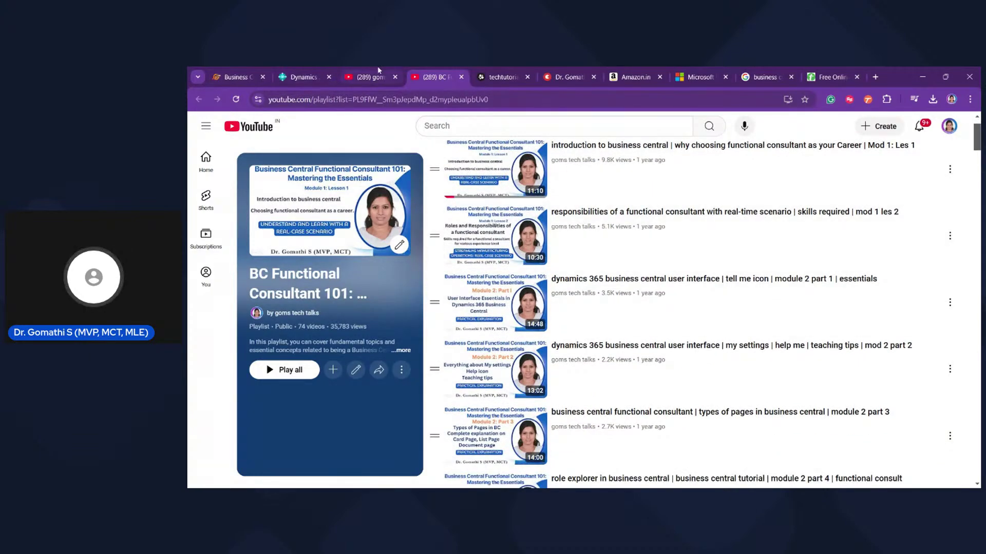
Find the "BC Tutorial - Technical Consultant" playlist among the channel's playlists, open it in a new tab and view its first videos
click(378, 72)
scroll(612, 386, down, 5)
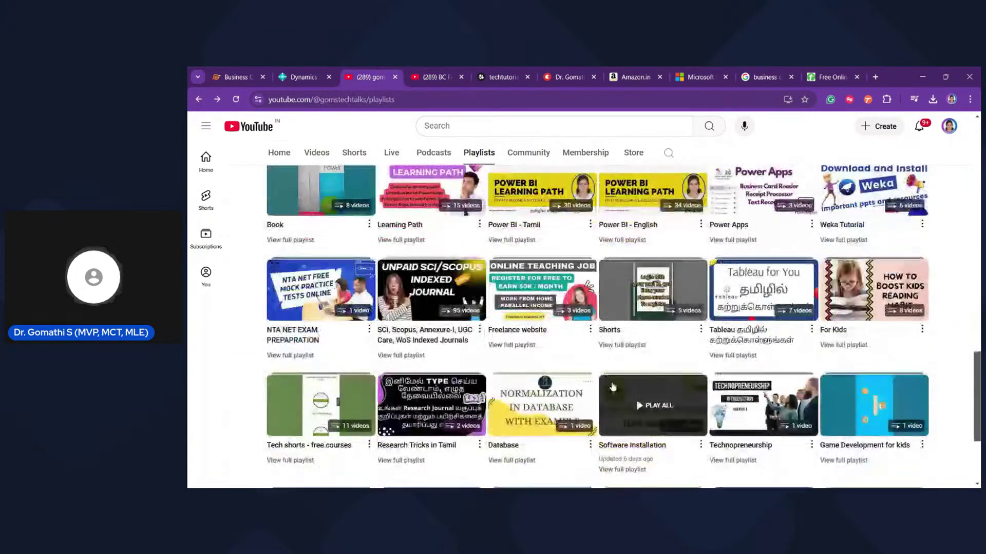
scroll(613, 386, up, 5)
click(436, 77)
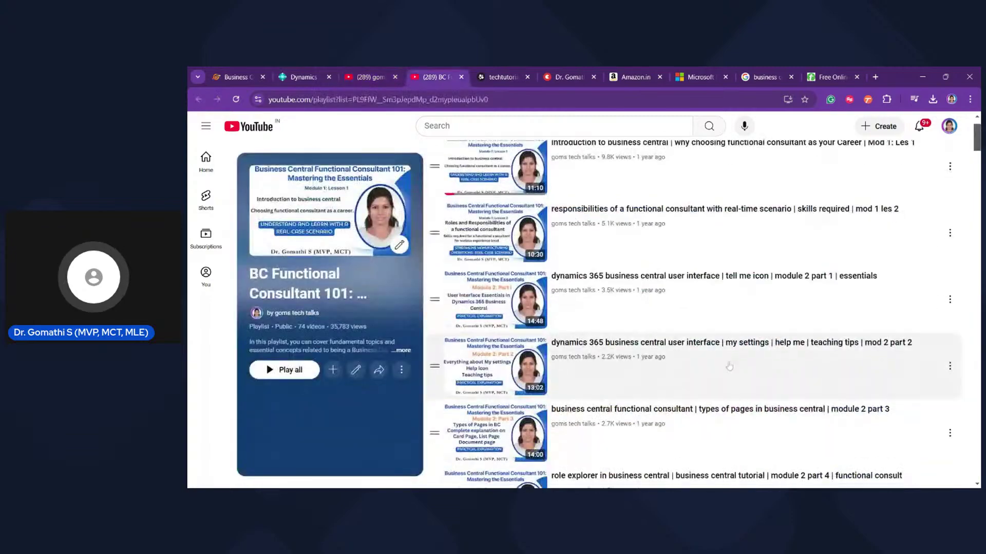
scroll(729, 366, down, 10)
click(370, 77)
scroll(465, 331, down, 3)
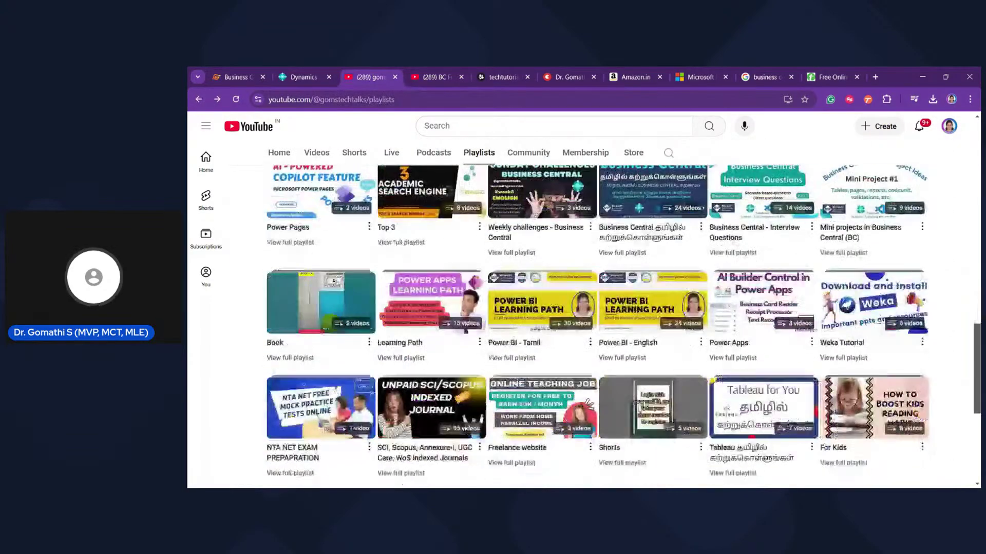
scroll(465, 331, down, 5)
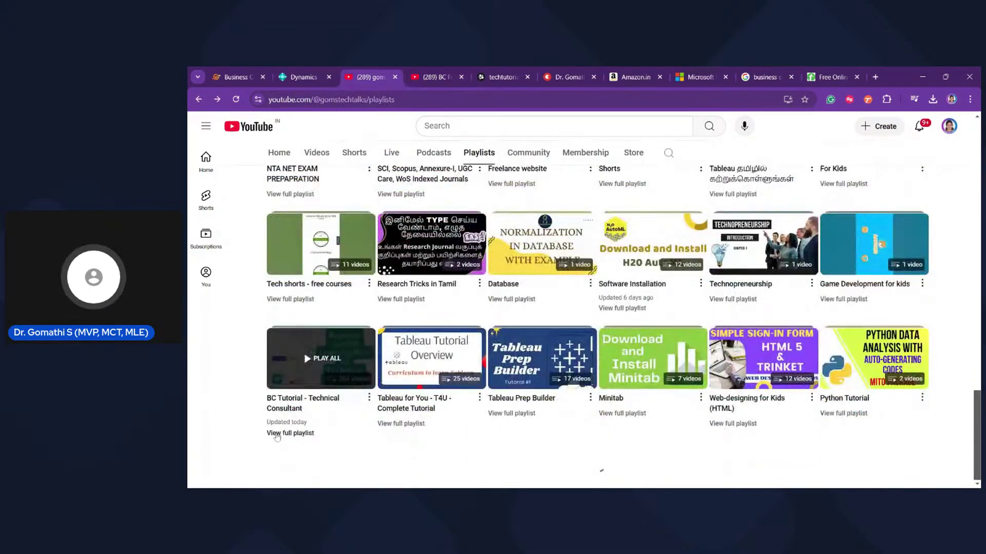
middle_click(276, 434)
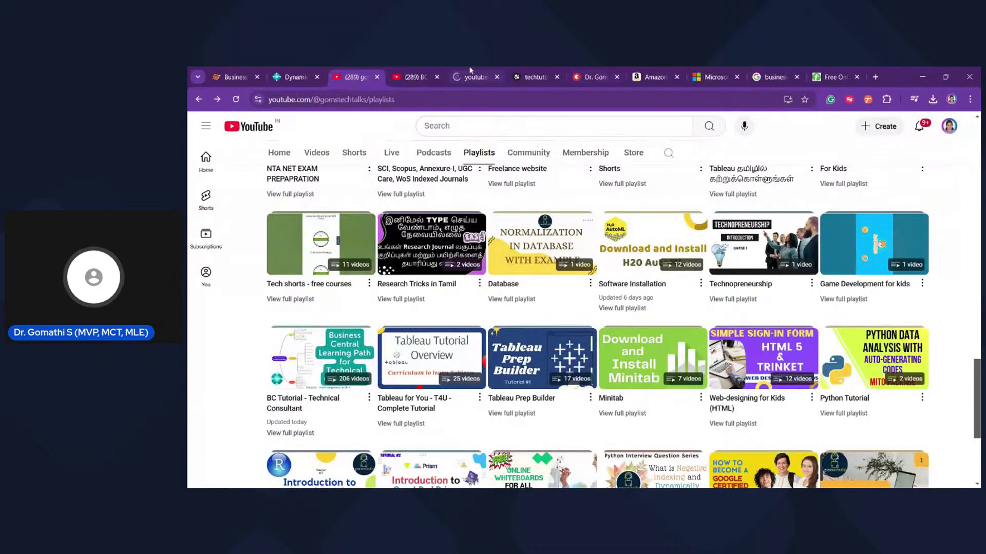
click(471, 70)
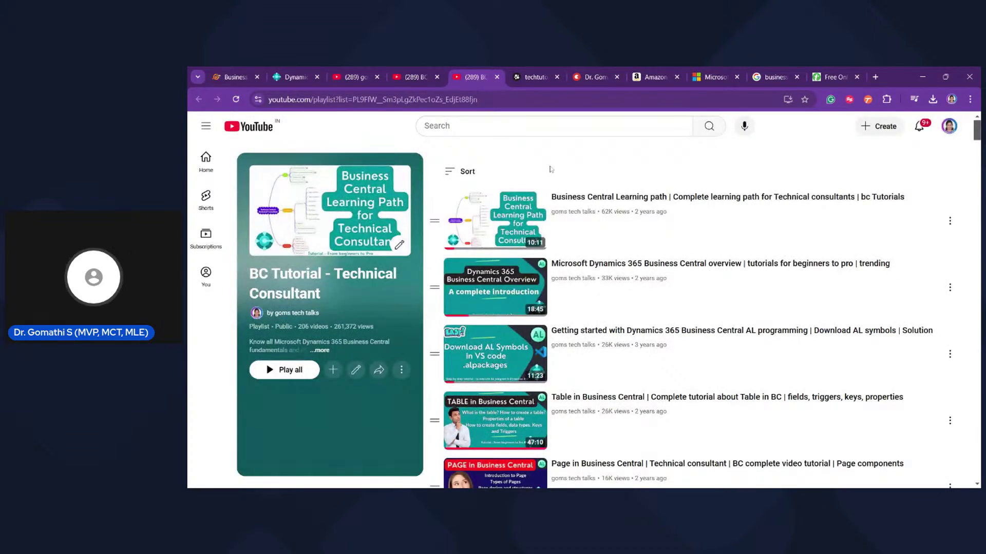
scroll(630, 297, down, 1)
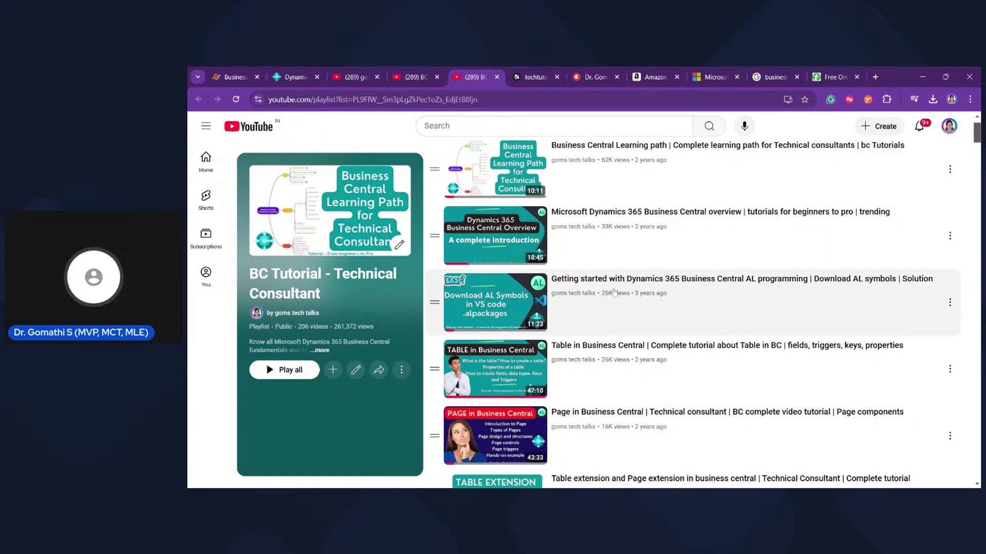
Return to the Business Central home page and the mind map's "Getting Started with Business Central" branch
click(290, 77)
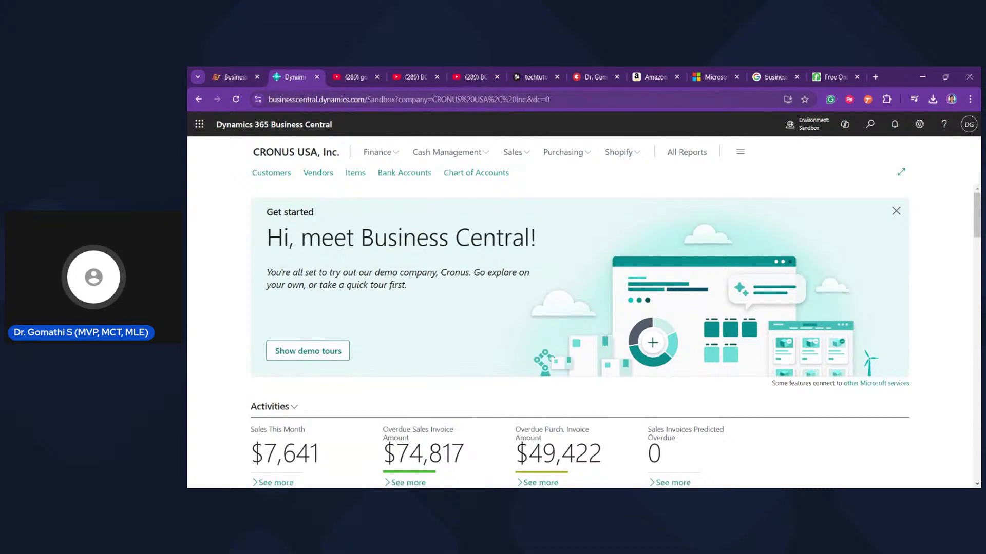
click(233, 77)
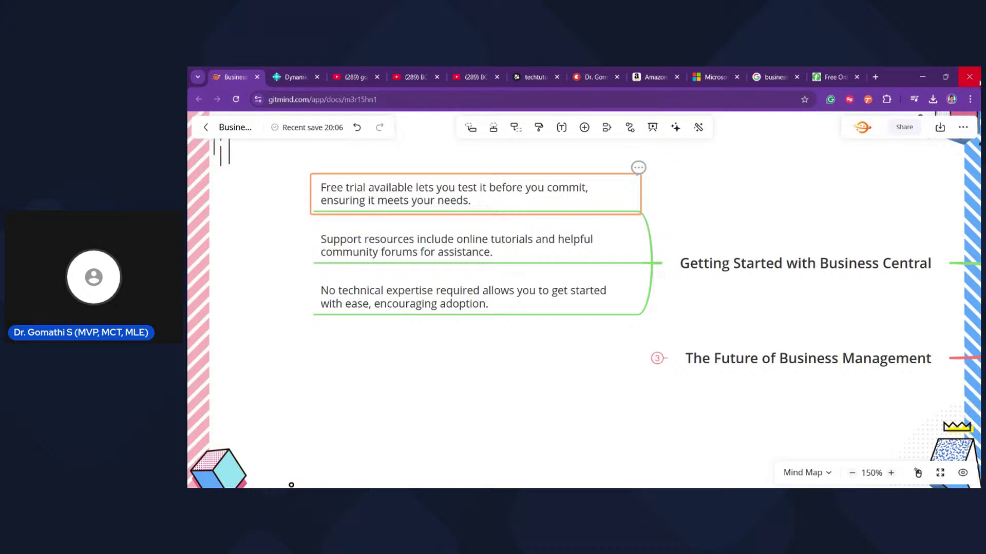
Search Google in a new tab for "business central tutorial Microsoft learn" and open the "Training for Dynamics 365 Business Central" result
click(876, 76)
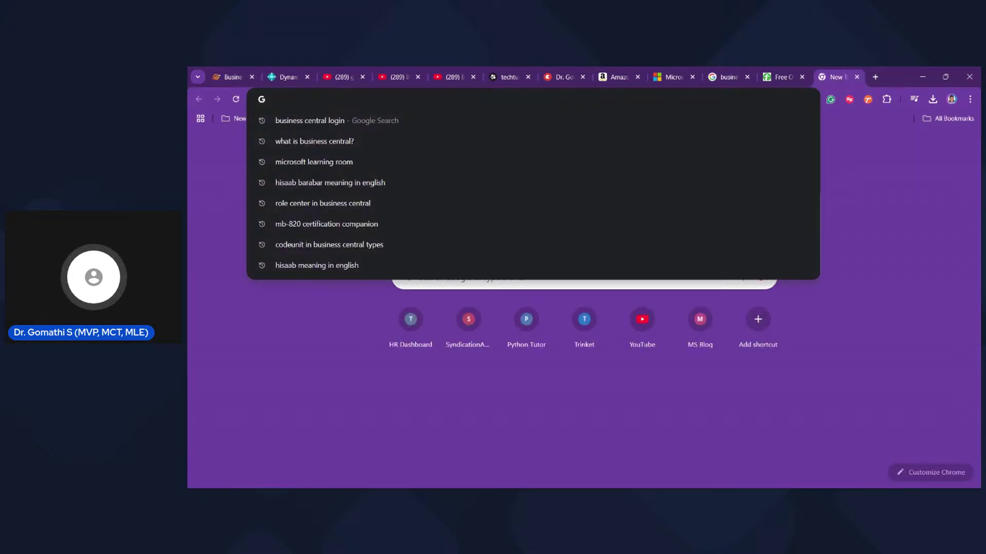
text(business centrsl)
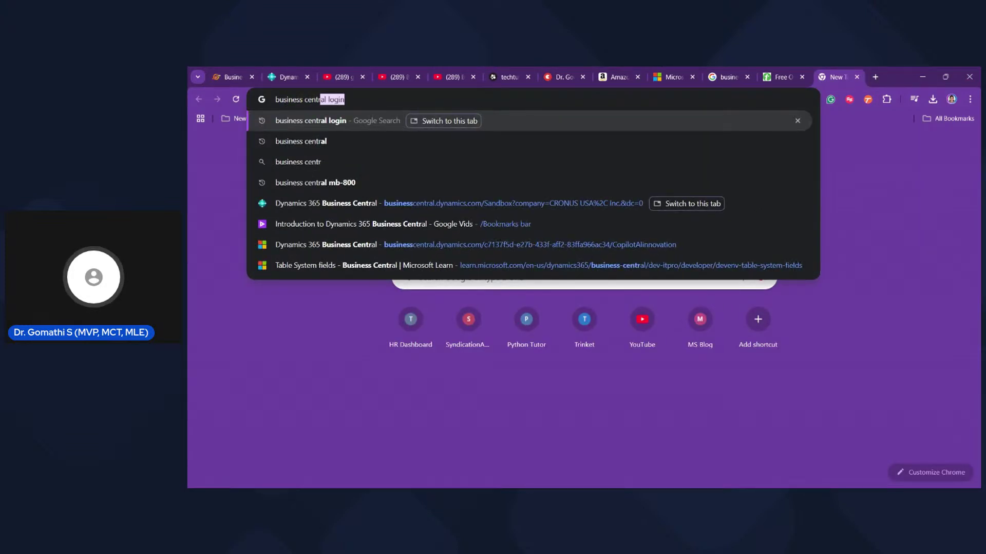
key(BackSpace)
key(BackSpace)
text(al tutoria;)
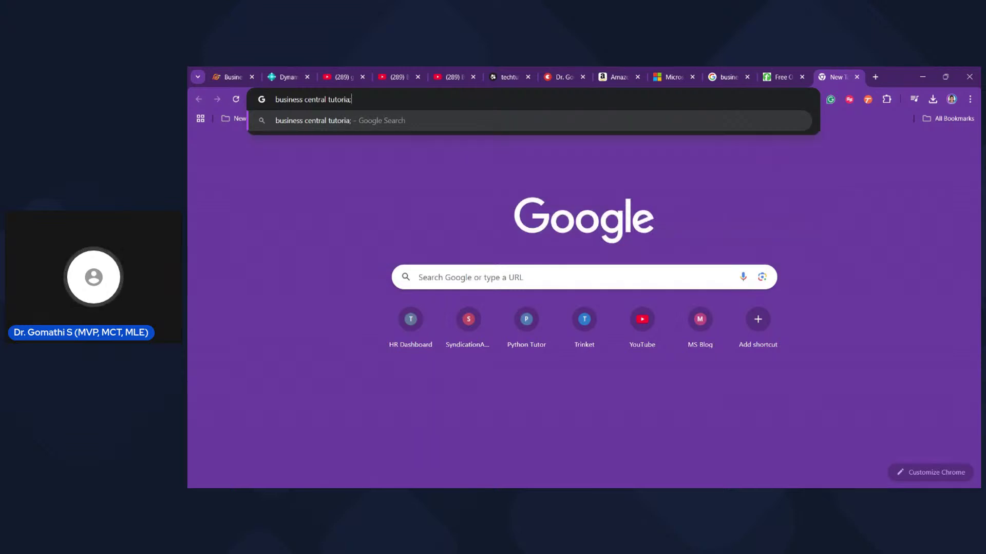
key(BackSpace)
text(l )
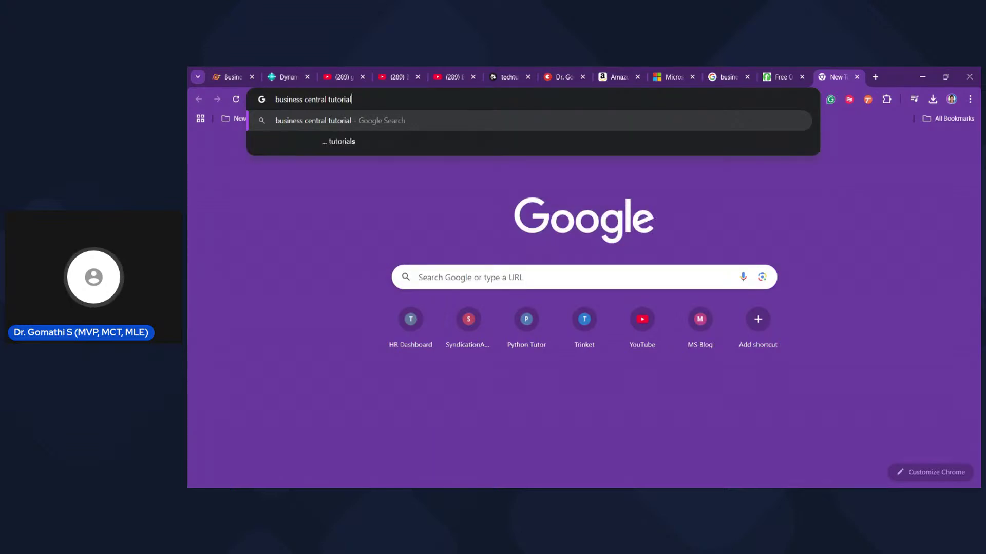
text(Microso)
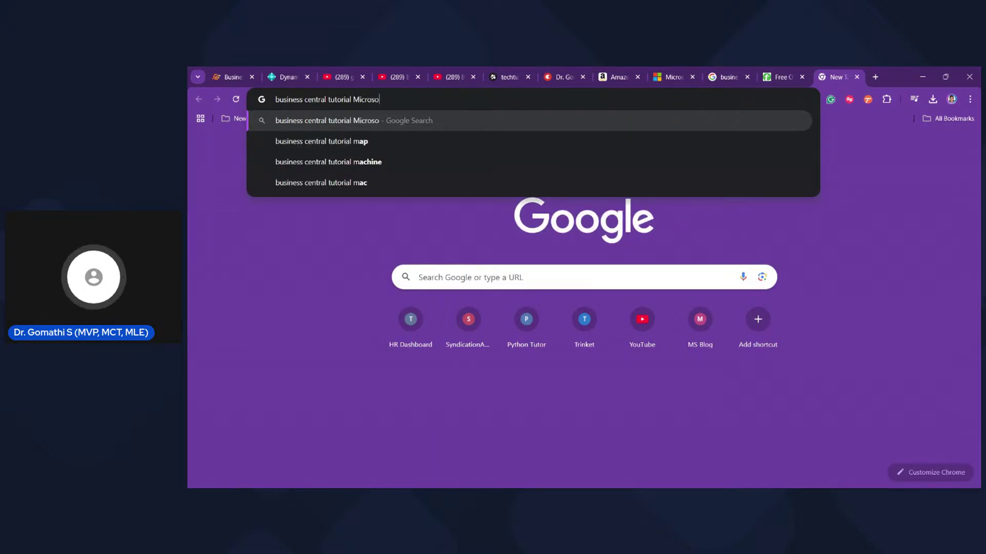
text(ft learn)
key(Return)
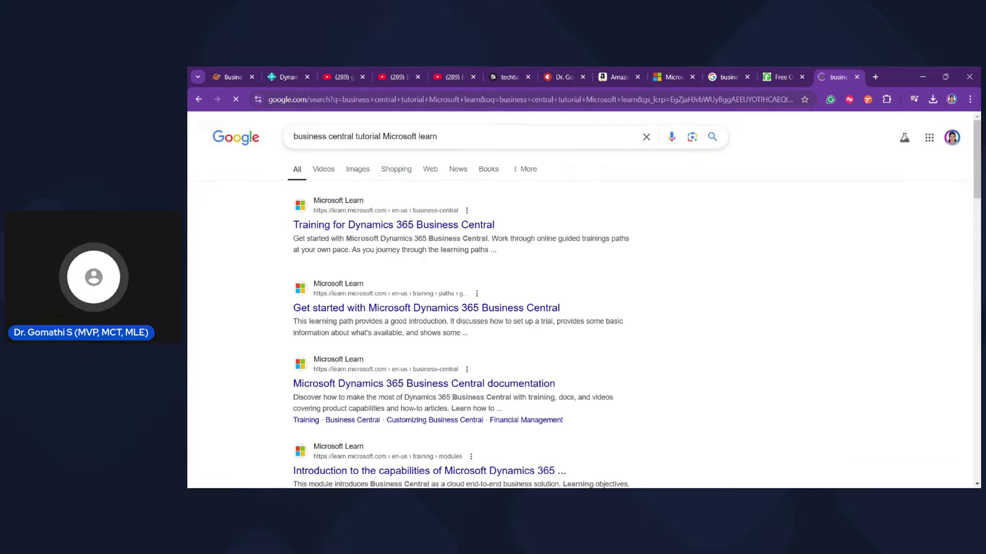
click(342, 227)
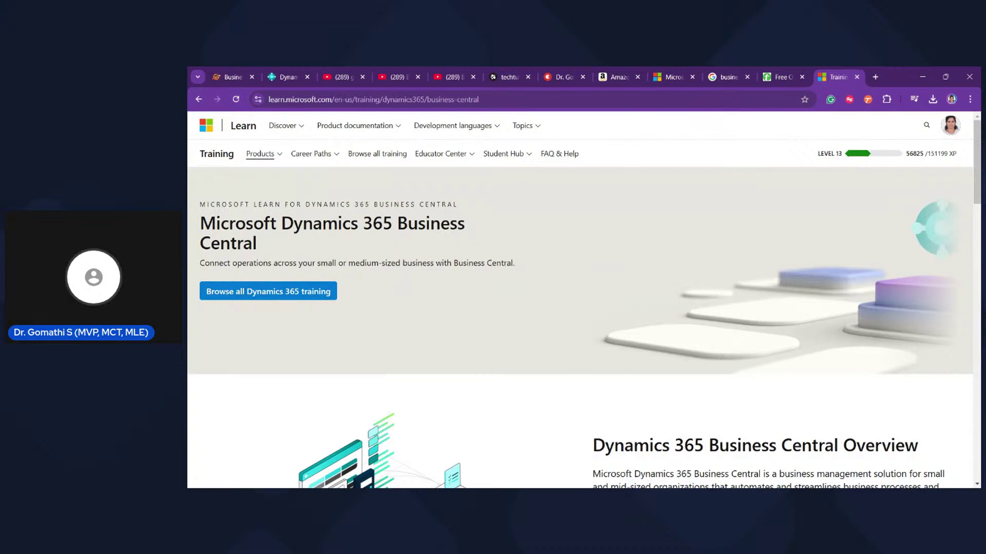
Examine the beginner learning paths for getting started with Dynamics 365 Business Central on the training page
scroll(710, 177, down, 4)
scroll(710, 177, down, 9)
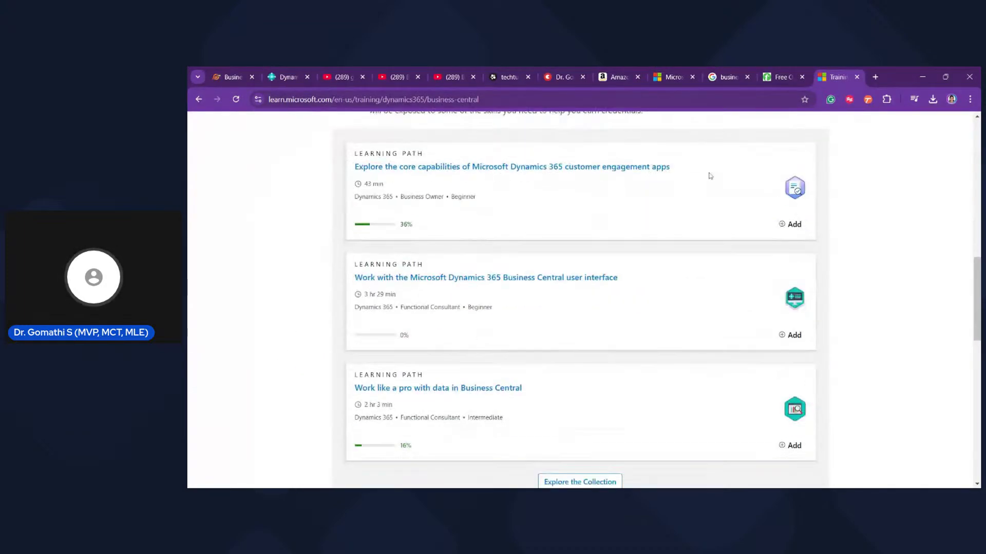
scroll(750, 279, up, 3)
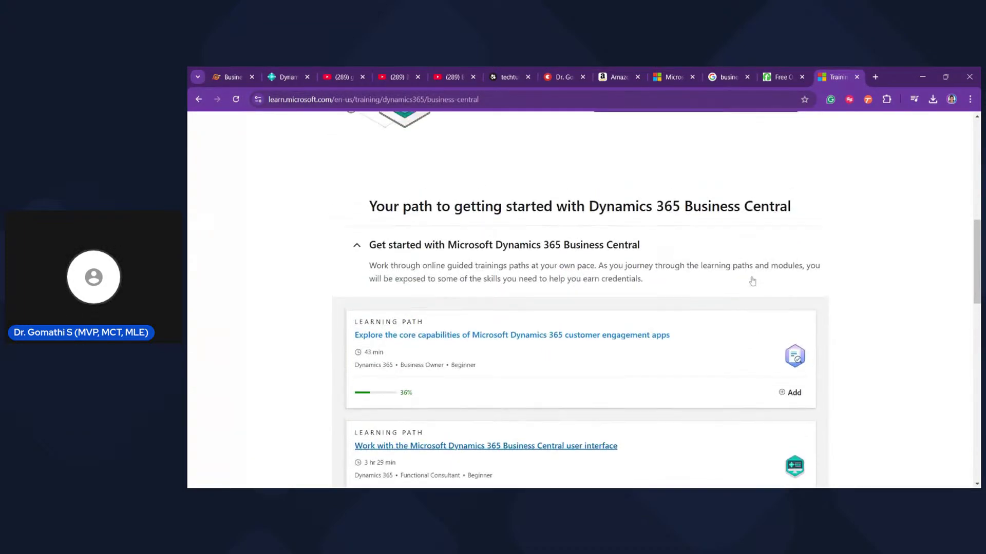
scroll(752, 281, up, 3)
scroll(752, 280, down, 4)
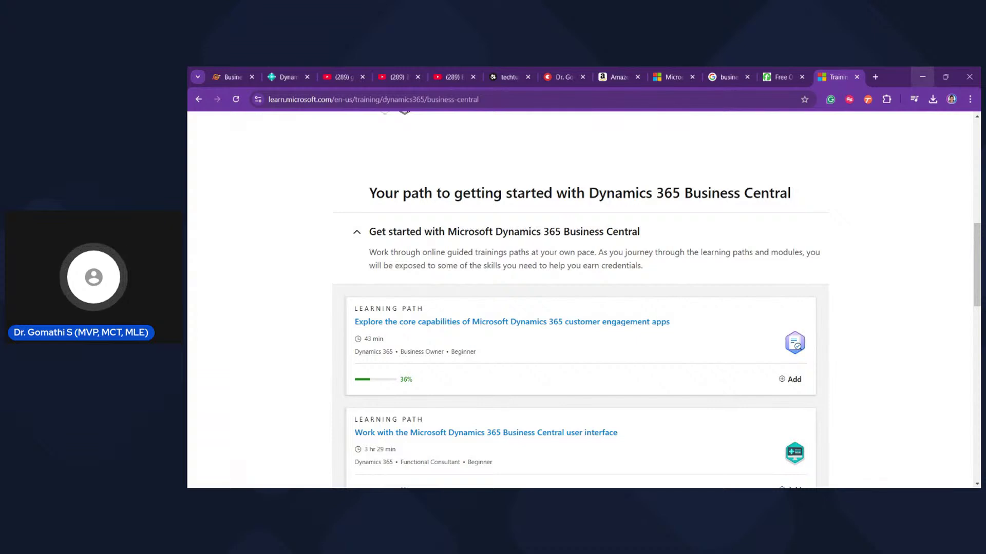
scroll(497, 301, down, 2)
scroll(498, 301, up, 2)
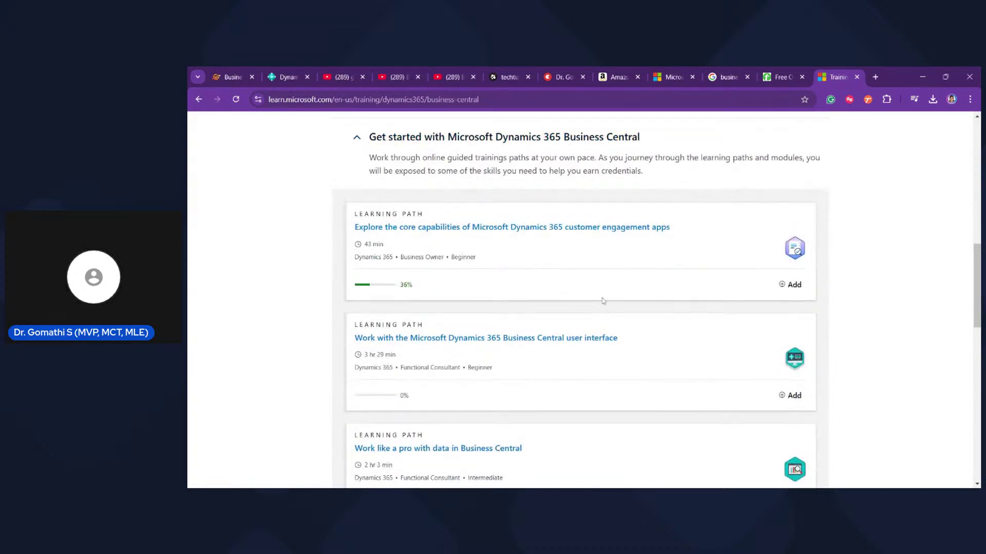
Select the training page's full web address, switch briefly to the other window and return to the page
click(468, 100)
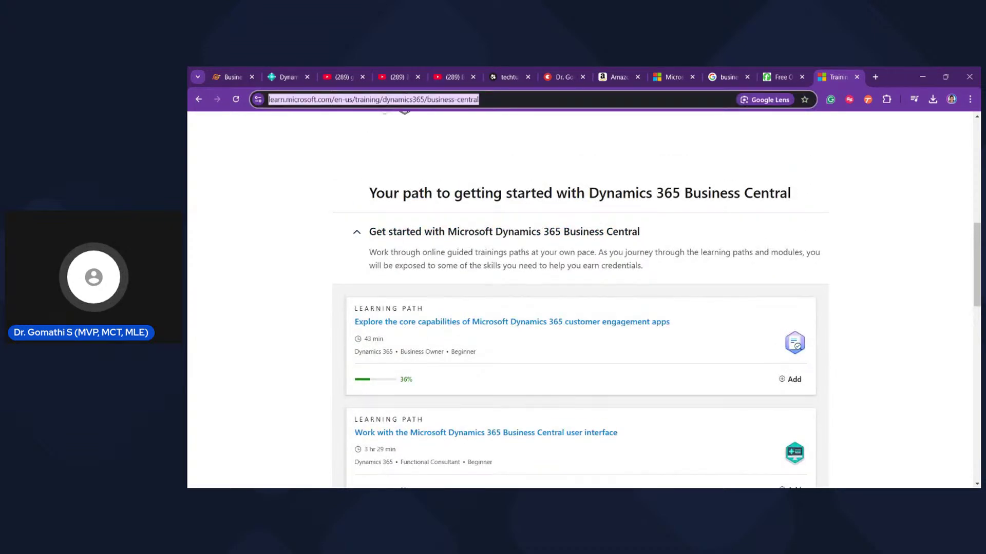
key(alt+Tab)
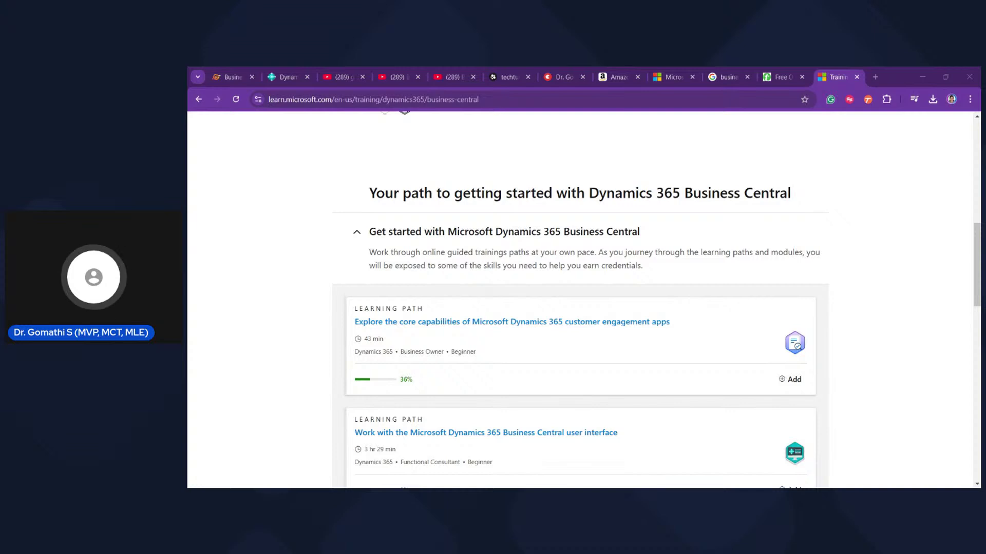
key(alt+Tab)
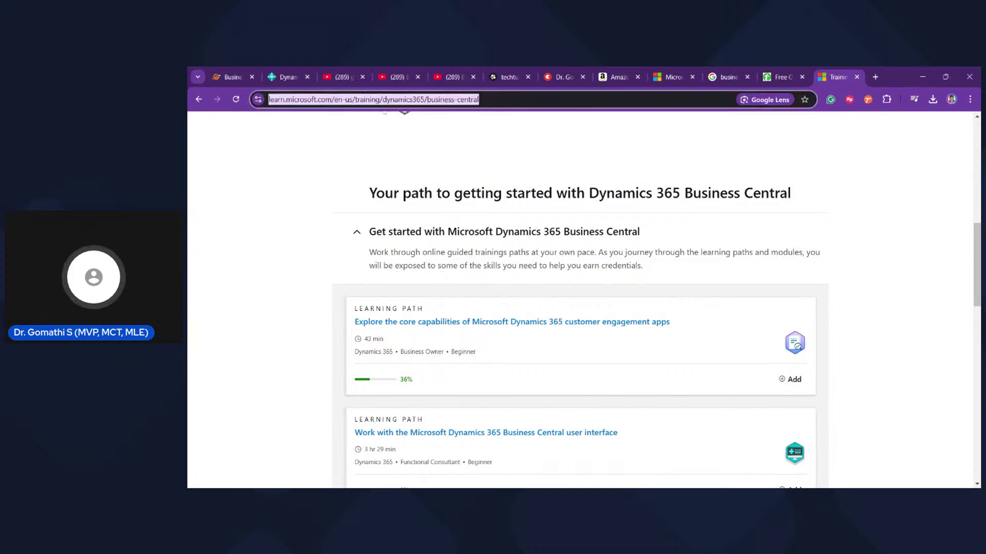
Review the learning paths under "Get started with Microsoft Dynamics 365 Business Central" and open the full collection to view its items
scroll(358, 287, down, 2)
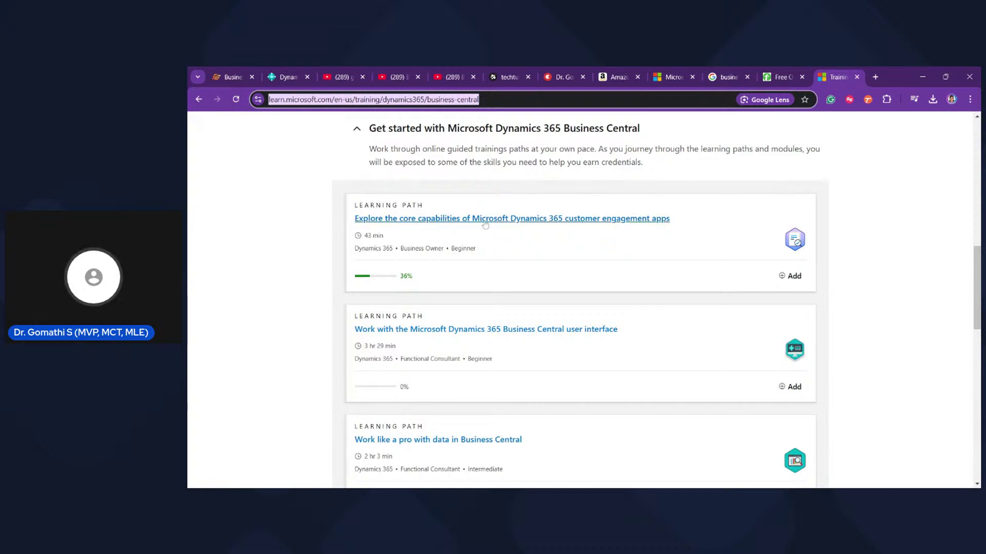
scroll(486, 225, down, 1)
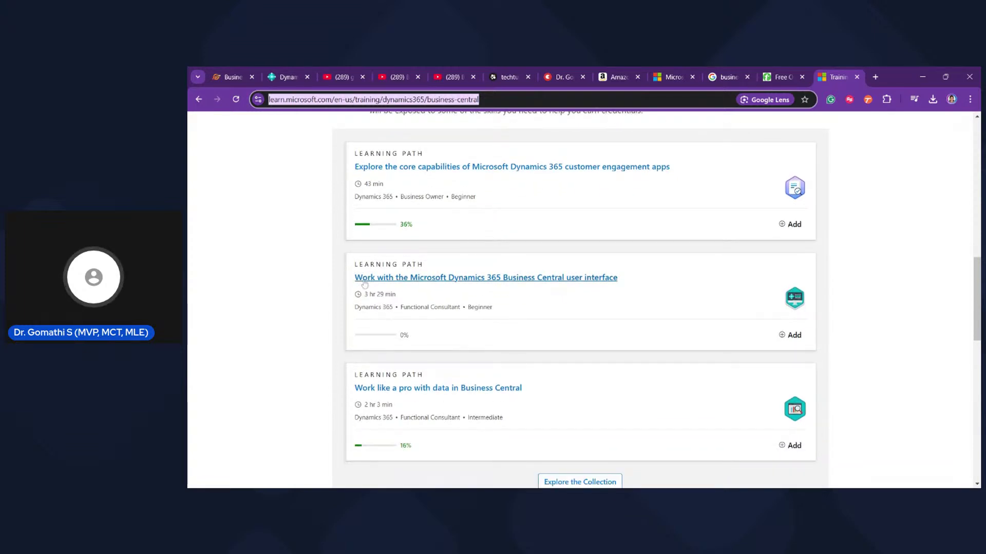
scroll(607, 293, down, 2)
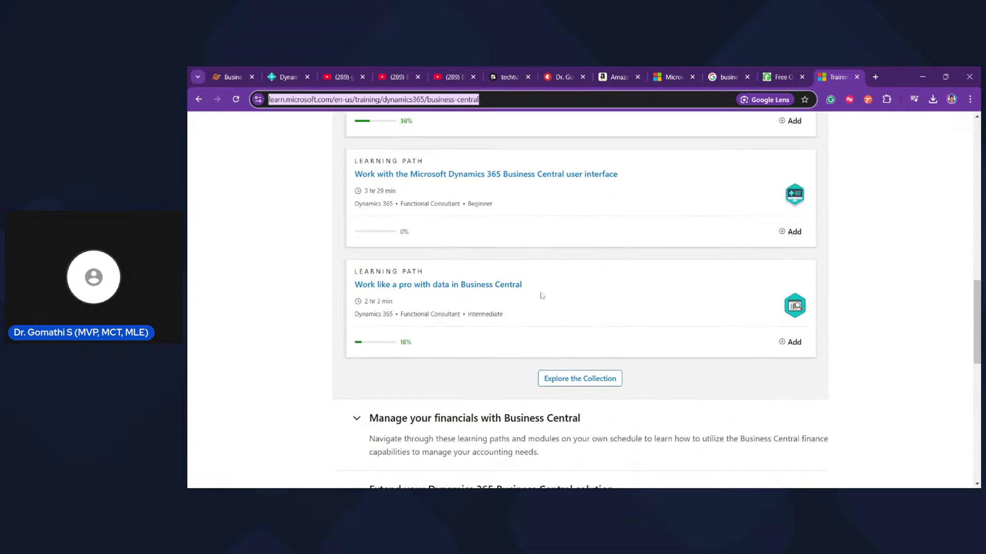
scroll(616, 292, down, 2)
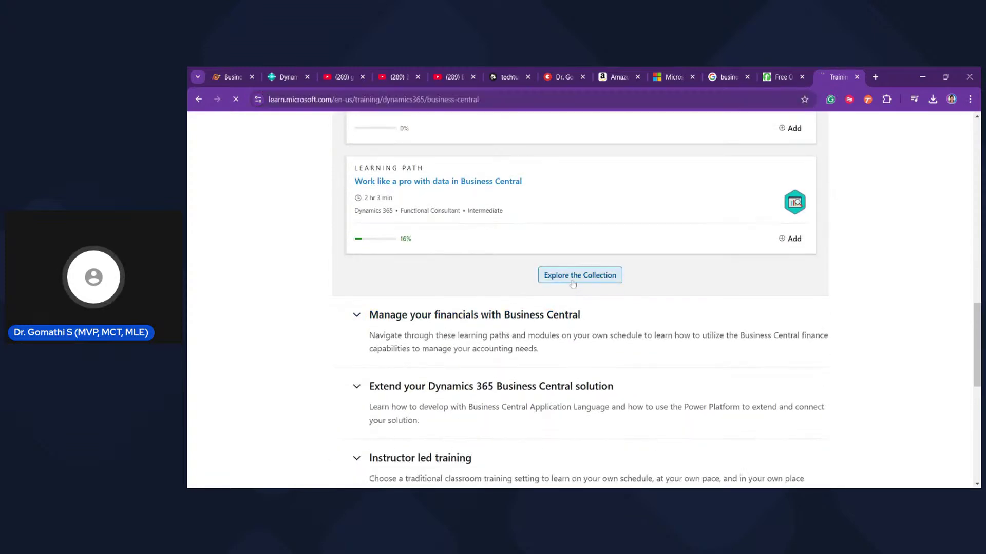
click(574, 282)
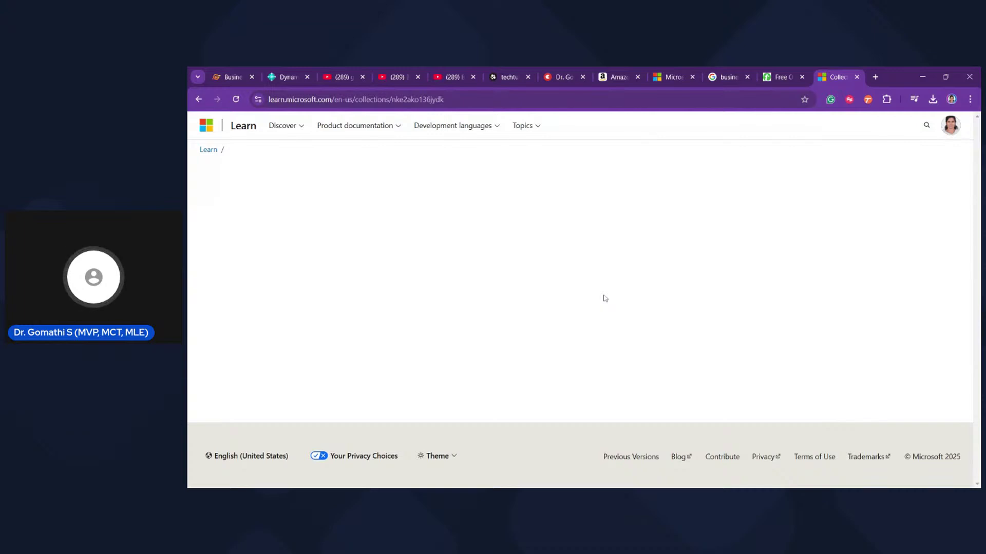
scroll(603, 297, down, 5)
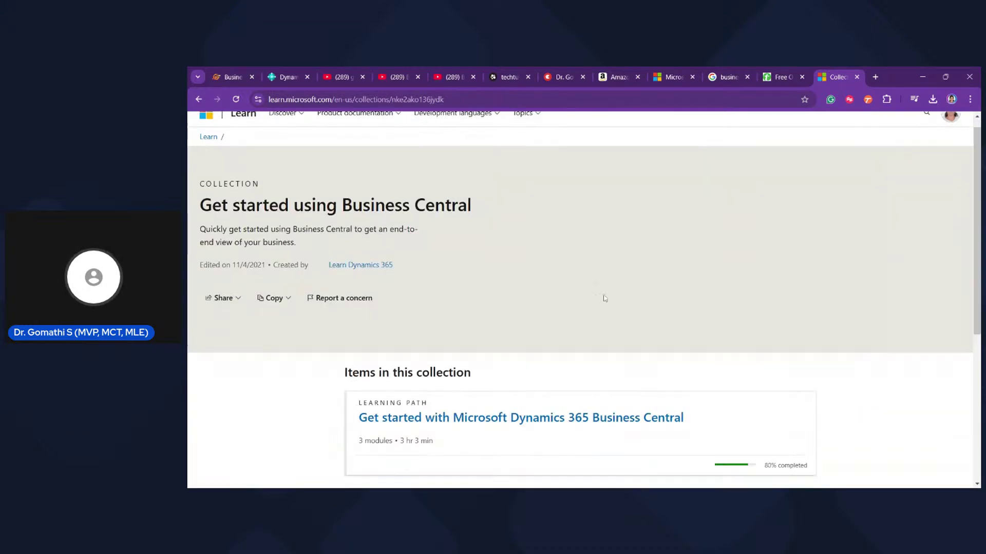
scroll(604, 298, up, 5)
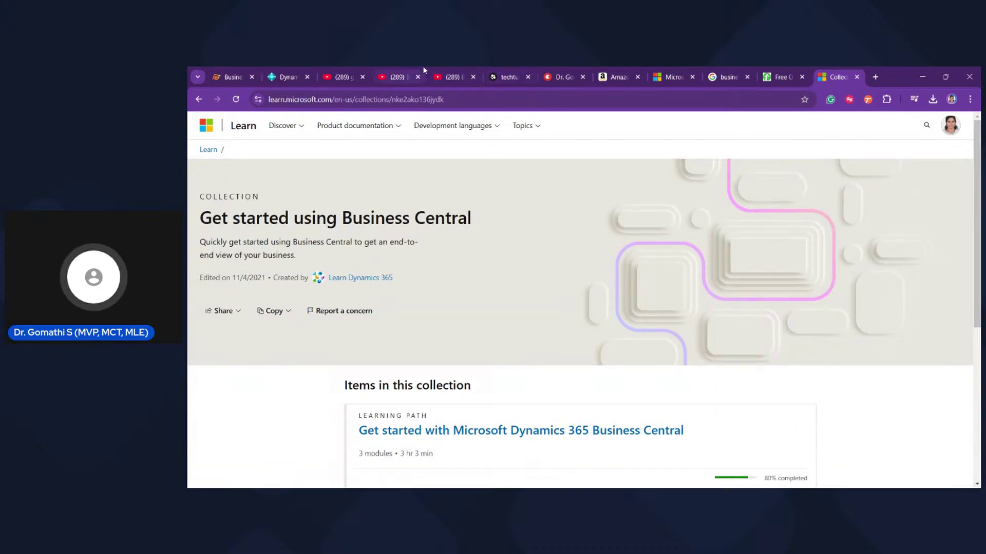
Return to the YouTube channel's playlists and look through them for Business Central learning material for functional and technical consultants
click(395, 76)
click(351, 77)
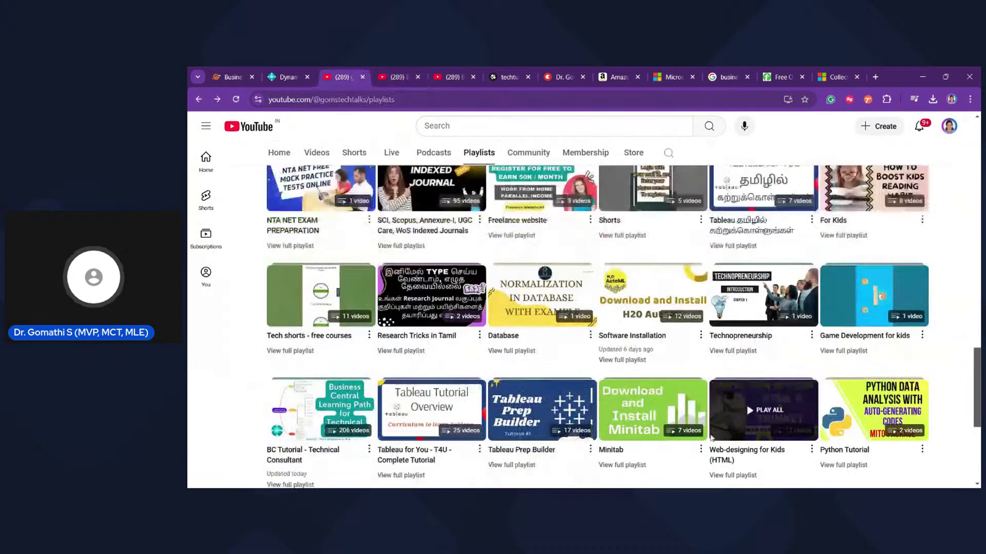
scroll(598, 326, up, 10)
scroll(598, 327, up, 15)
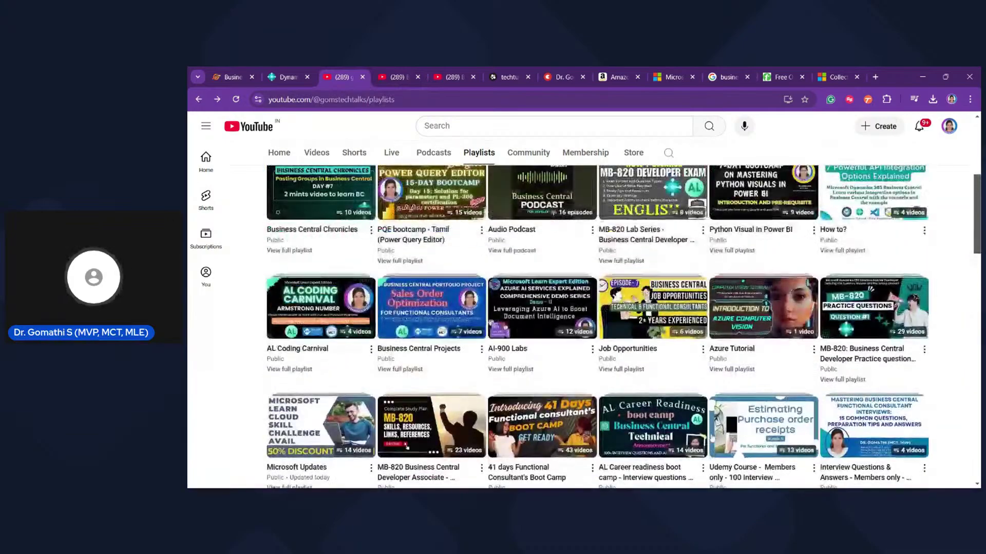
scroll(598, 327, down, 3)
scroll(598, 326, up, 1)
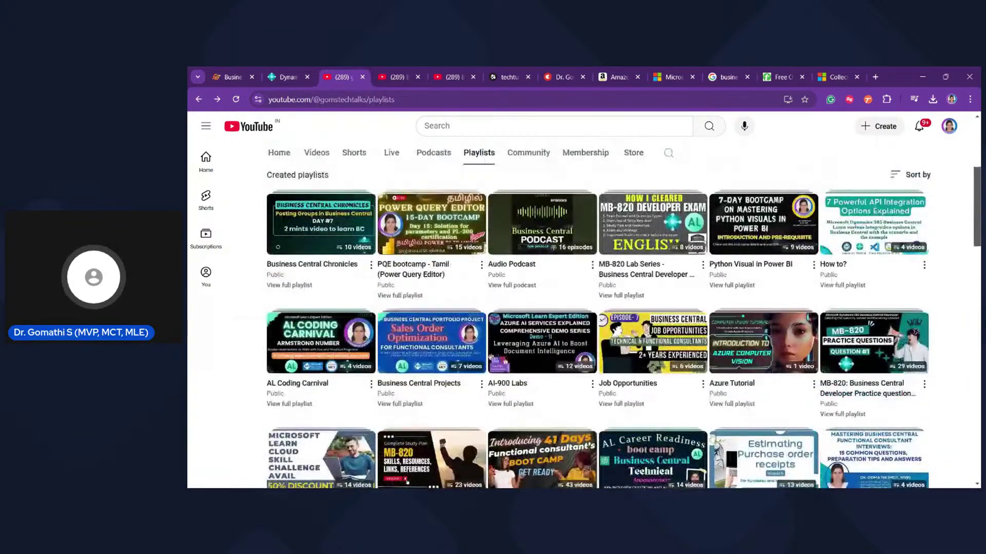
scroll(711, 437, up, 1)
scroll(712, 437, down, 5)
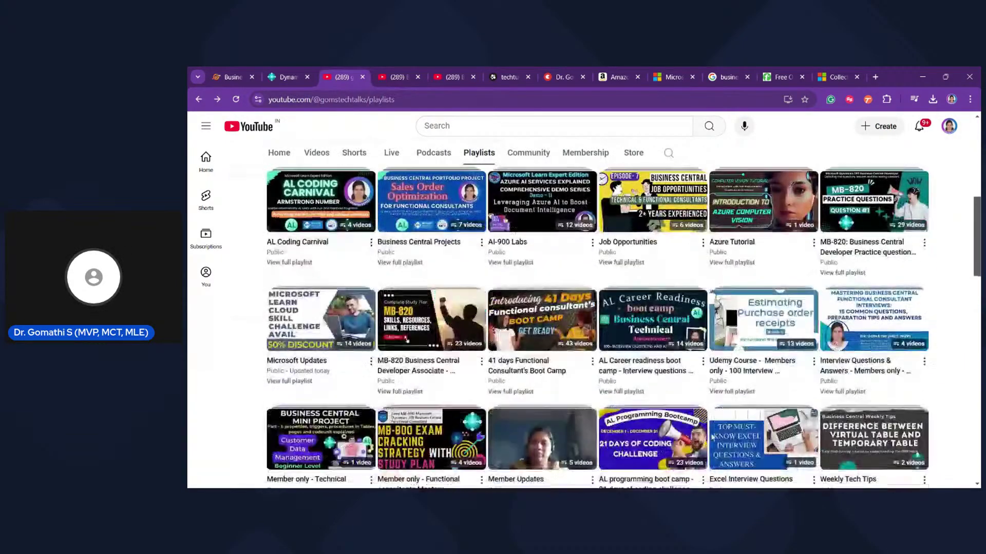
scroll(711, 437, up, 1)
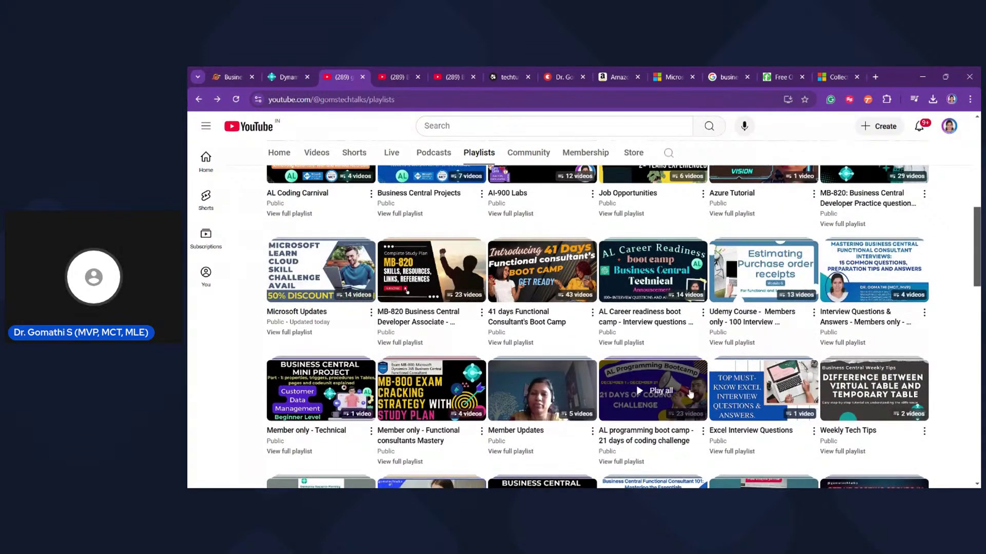
scroll(695, 229, down, 3)
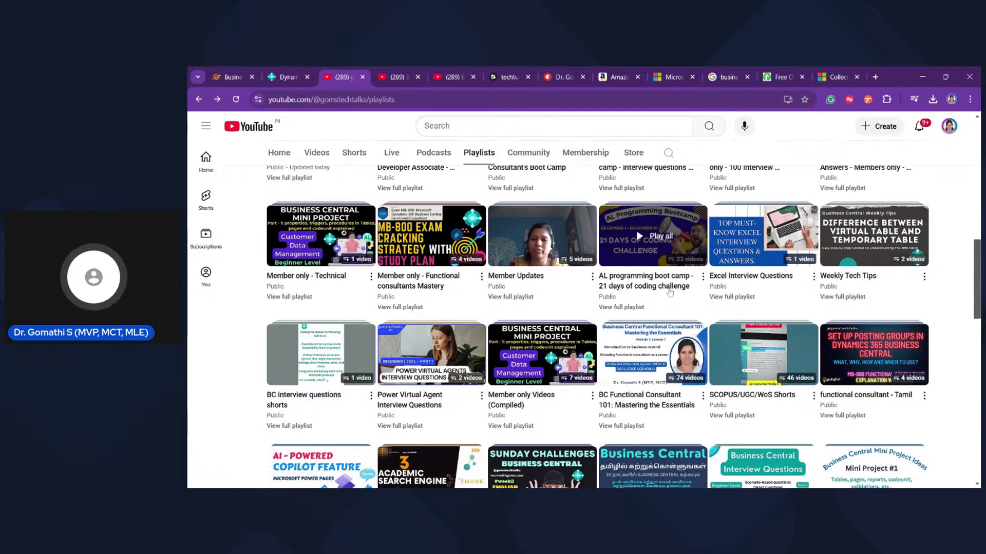
scroll(669, 293, down, 2)
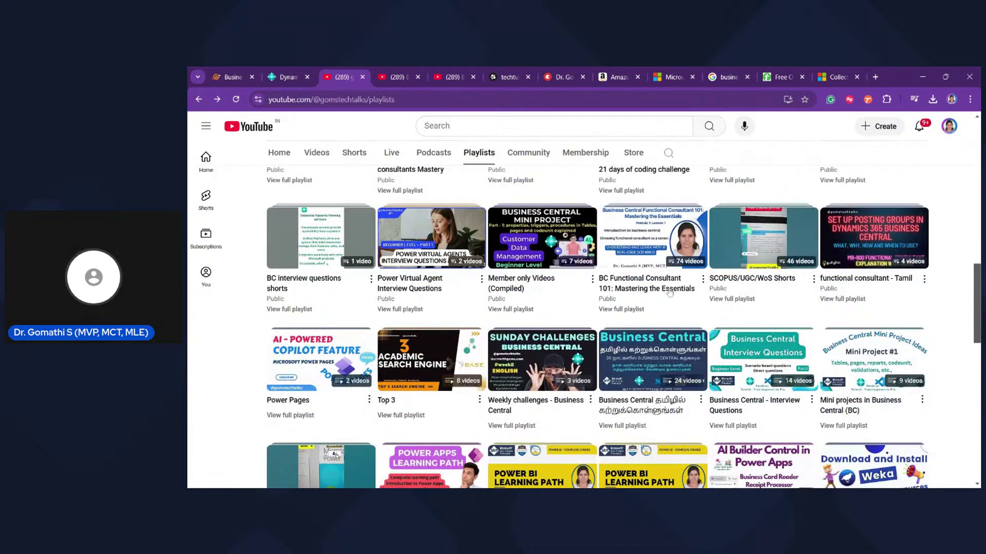
scroll(670, 293, down, 10)
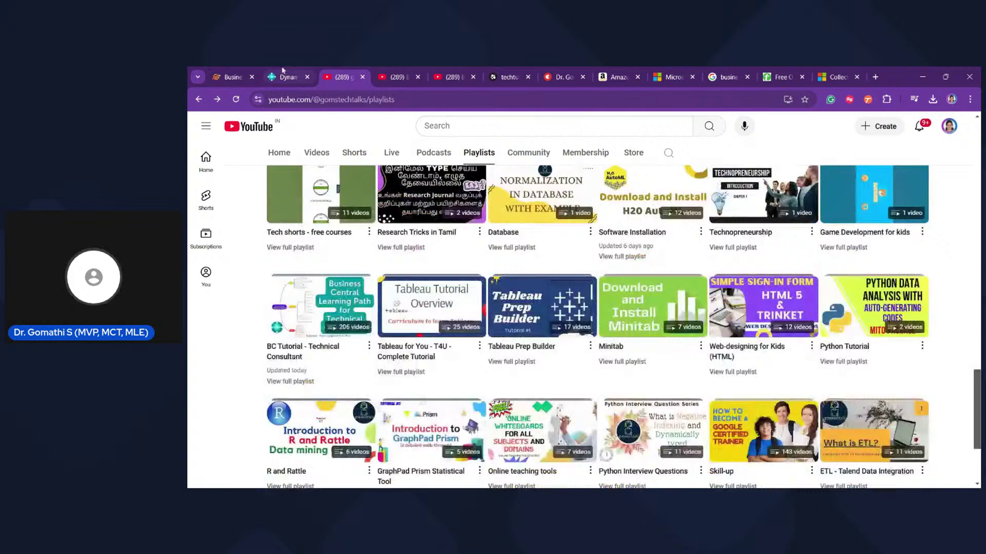
Revisit the mind map's "Getting Started with Business Central" branch and return to the Business Central home page
click(250, 75)
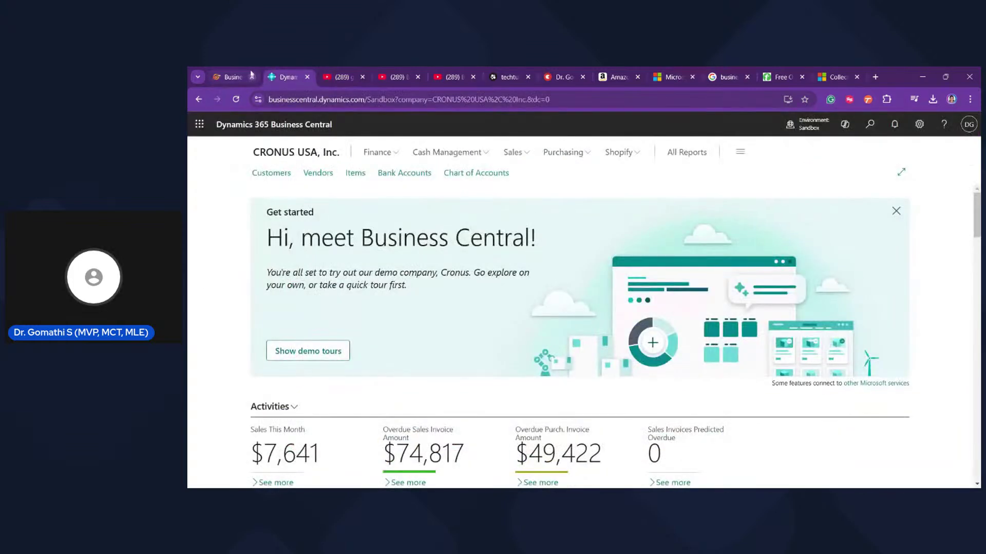
click(249, 76)
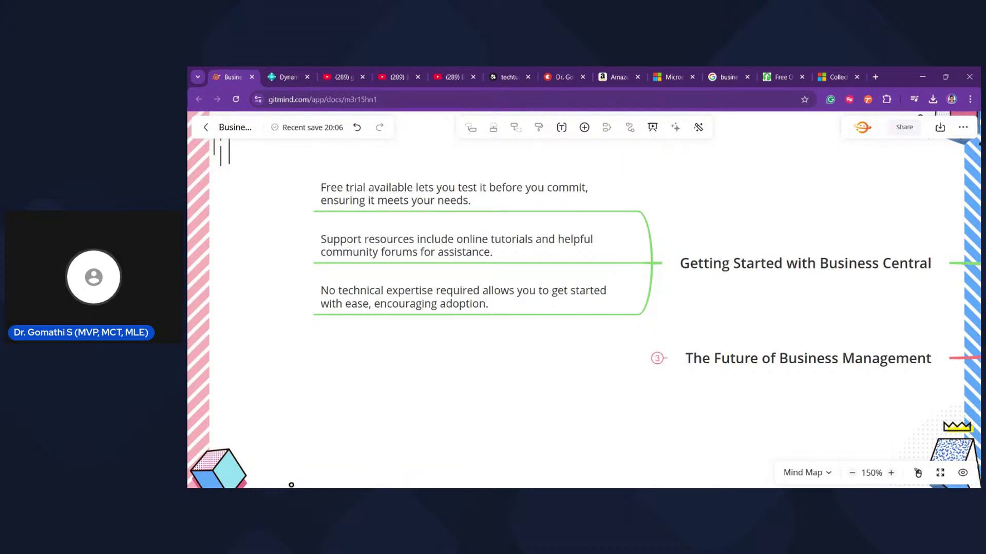
click(286, 77)
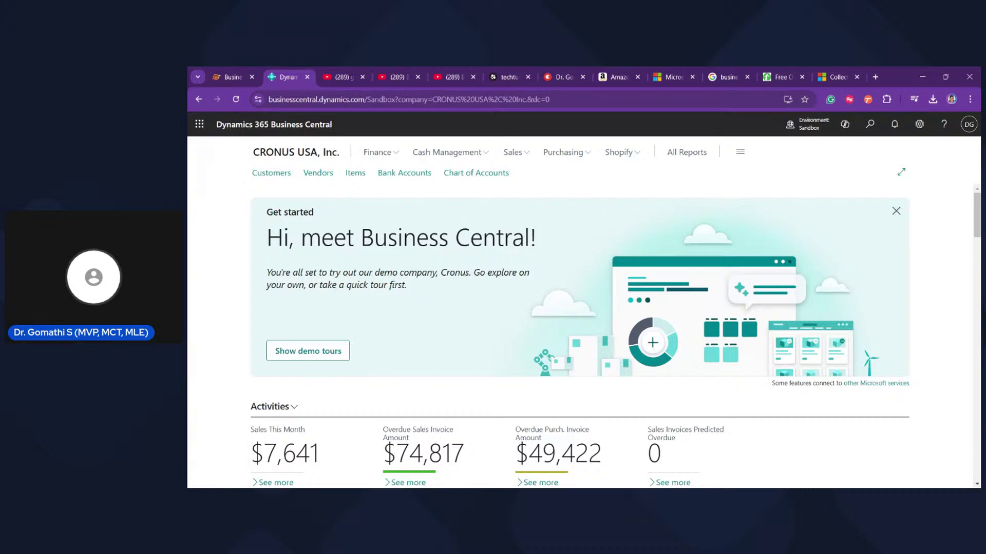
Open Copilot in Business Central and use its Ask prompt to submit "Please answer how to create sales order"
click(845, 125)
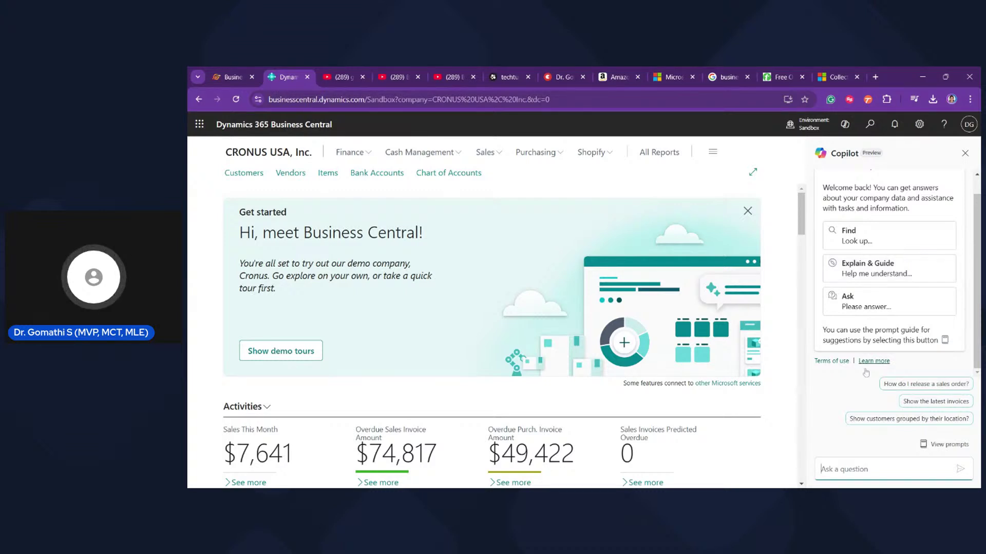
key(alt+Tab)
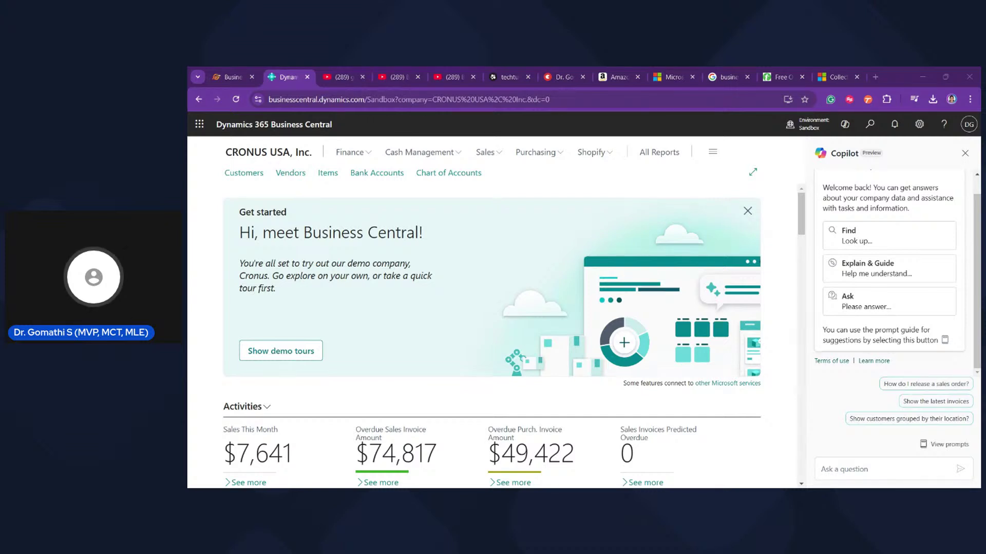
key(alt+Tab)
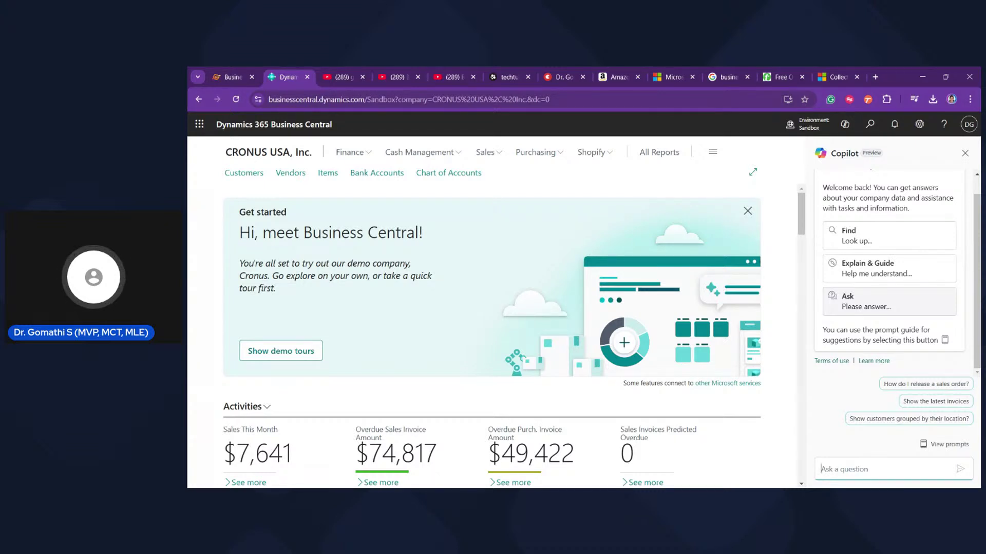
click(889, 302)
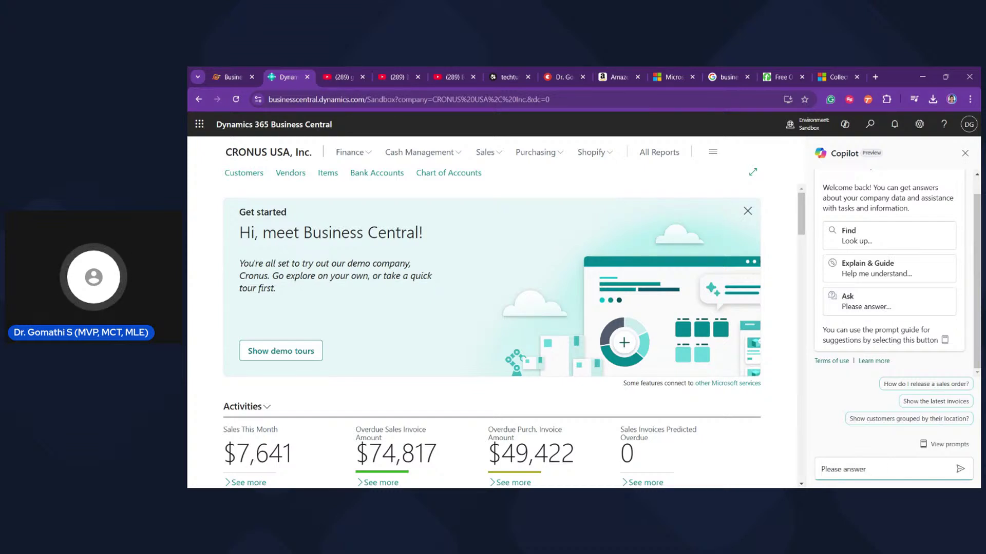
text(how to)
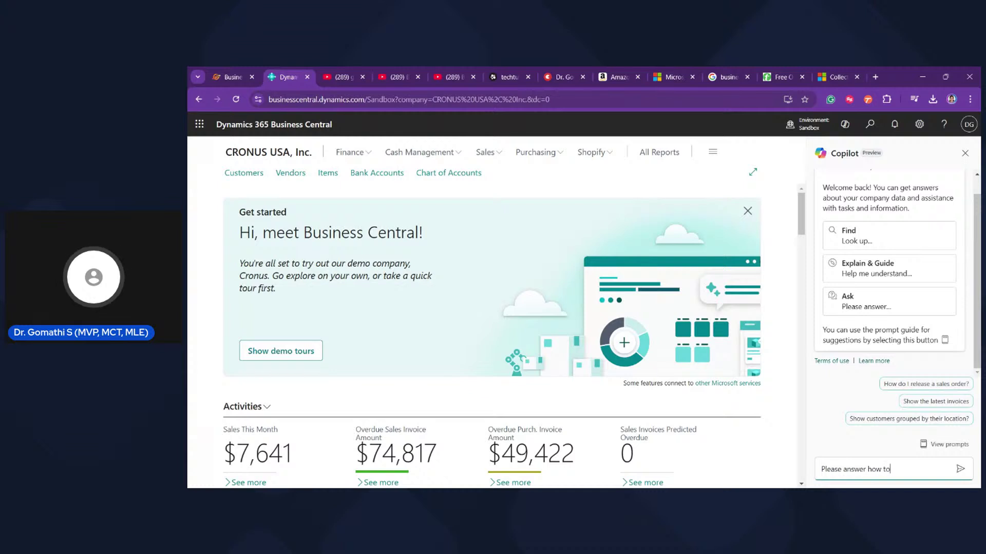
text( creaste)
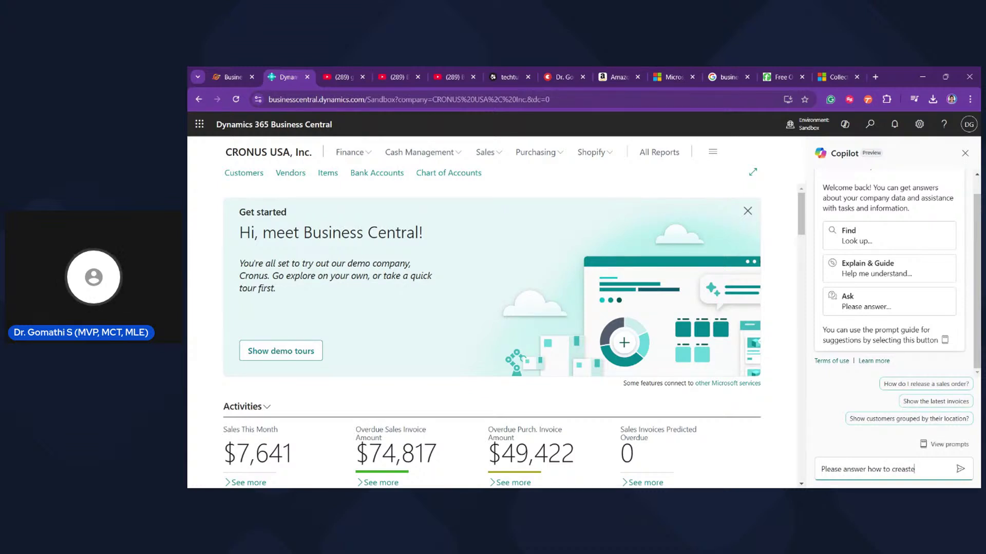
key(BackSpace)
key(BackSpace)
key(BackSpace)
text(te sal)
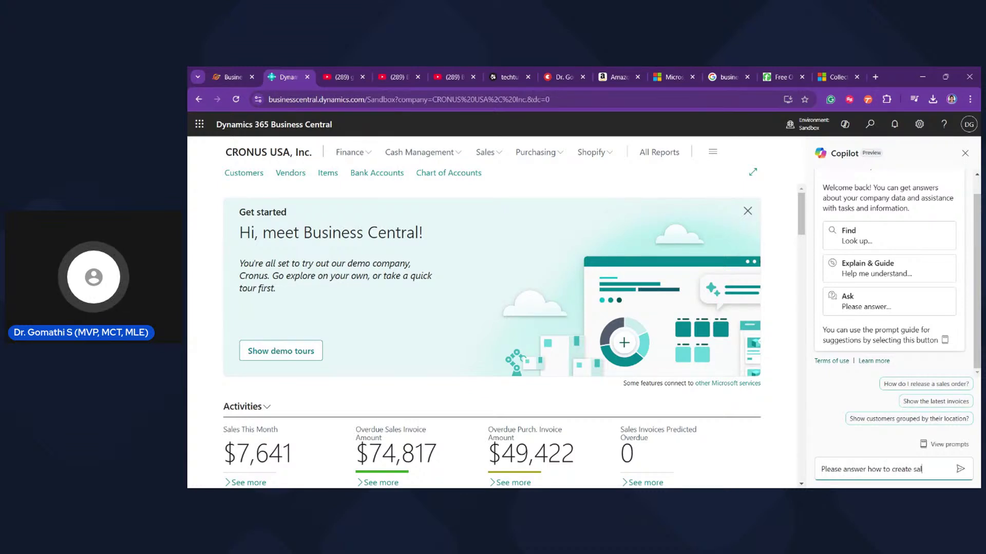
text(es order)
key(Return)
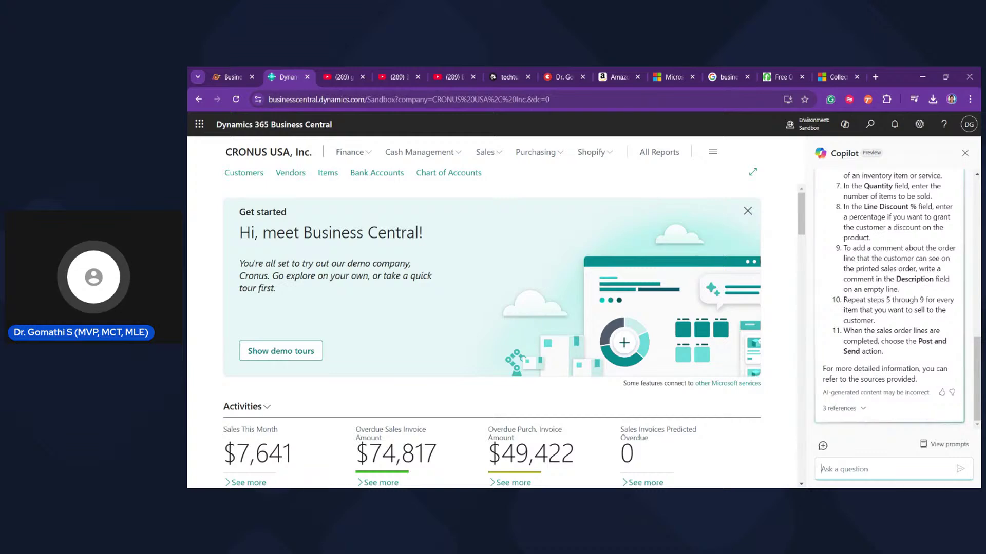
Read through Copilot's instructions for creating a sales order, including the Customer field step, and close Copilot
scroll(864, 328, up, 10)
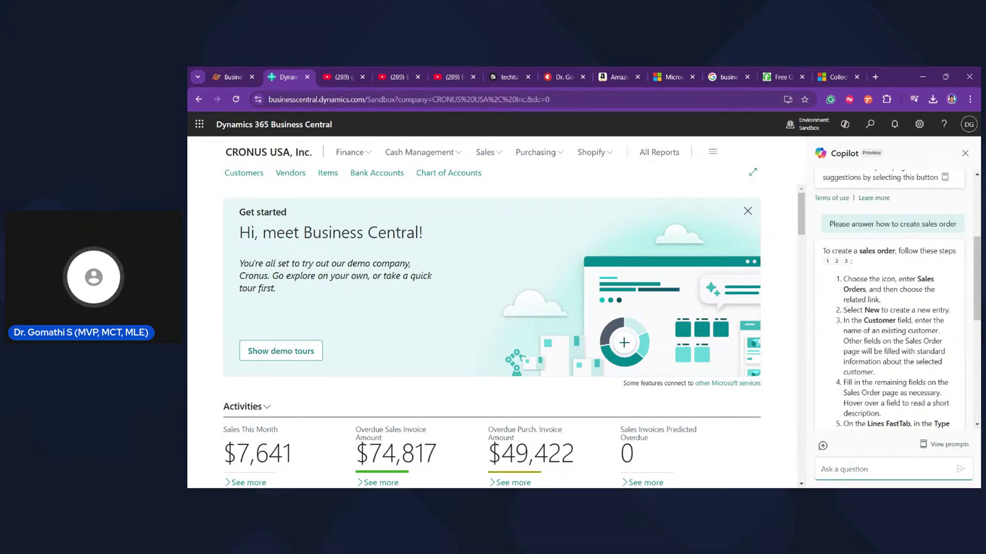
drag(842, 279, 946, 282)
click(882, 303)
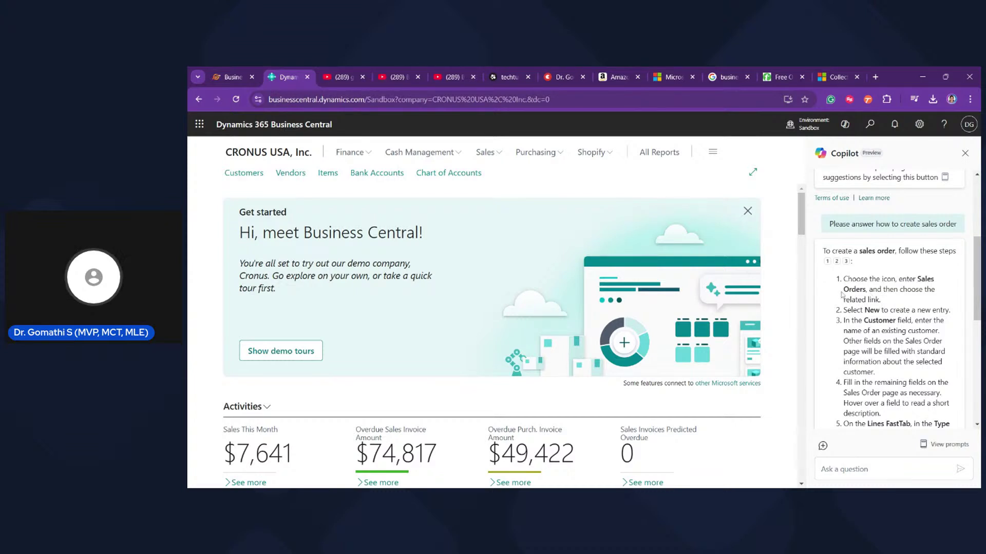
drag(860, 289, 907, 290)
click(907, 290)
drag(867, 321, 932, 320)
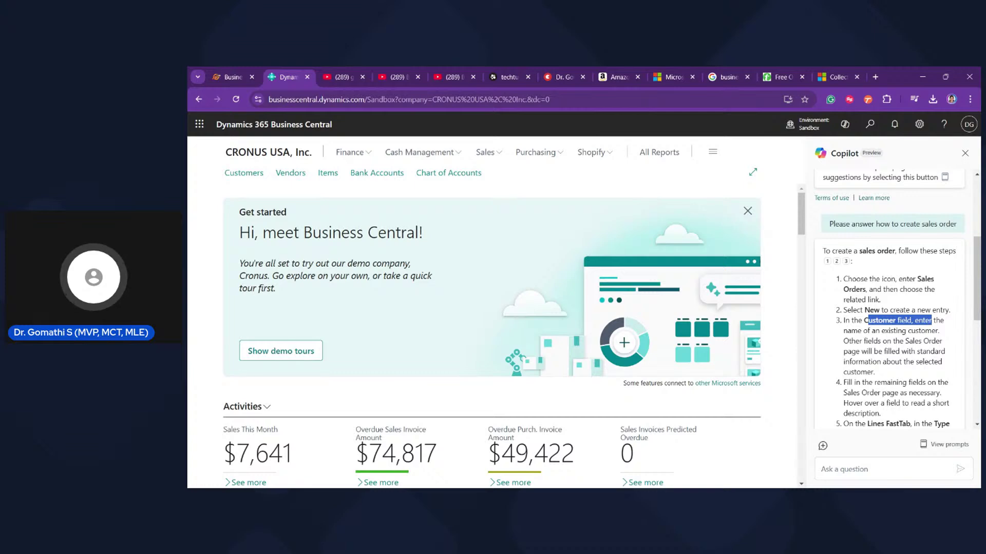
scroll(893, 308, down, 5)
scroll(893, 308, up, 4)
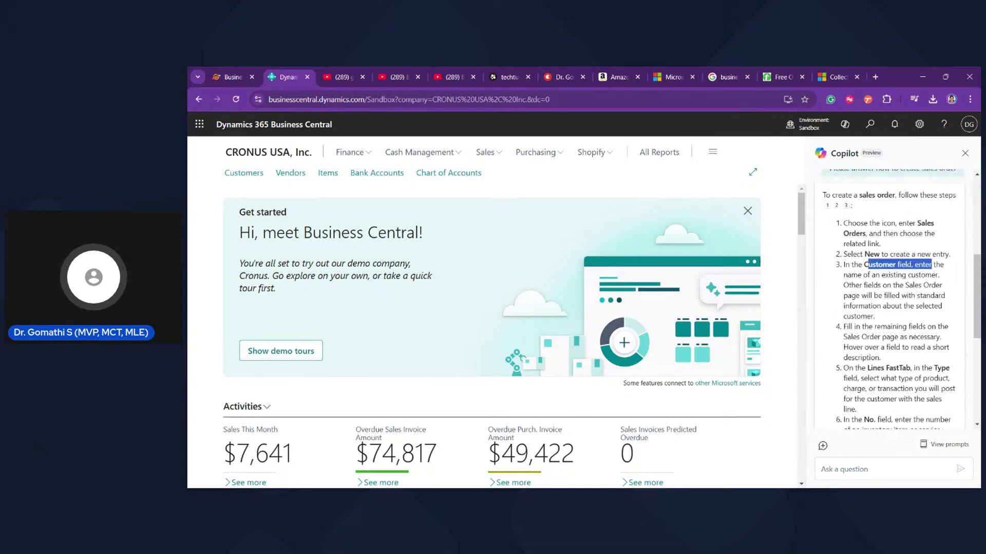
scroll(893, 298, up, 4)
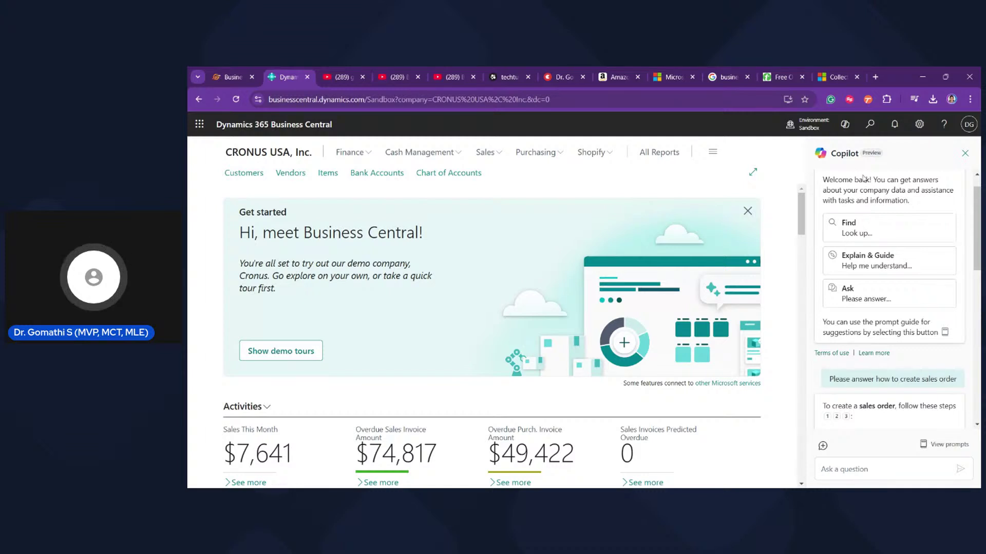
click(965, 155)
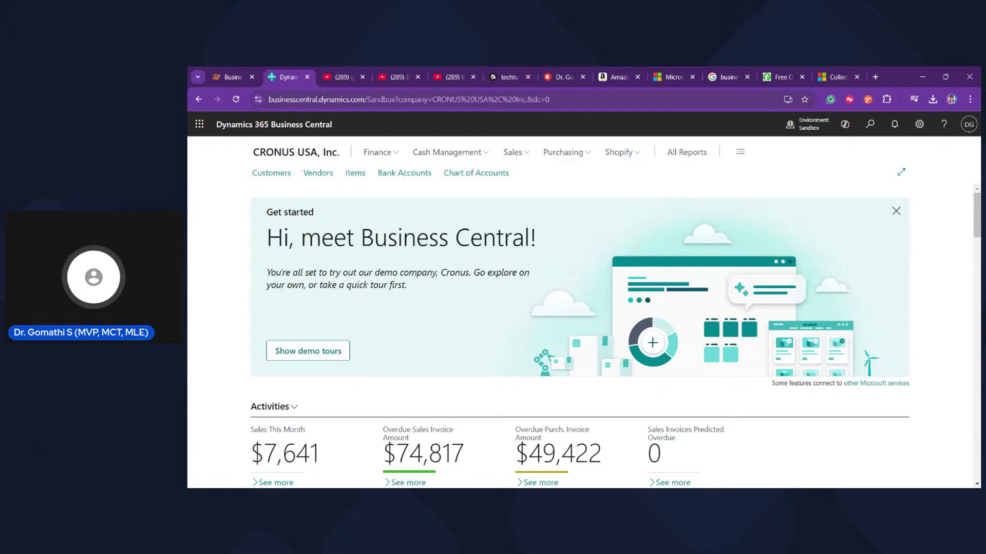
Search Business Central's Tell Me box for "customer" to find related pages and reports
click(870, 126)
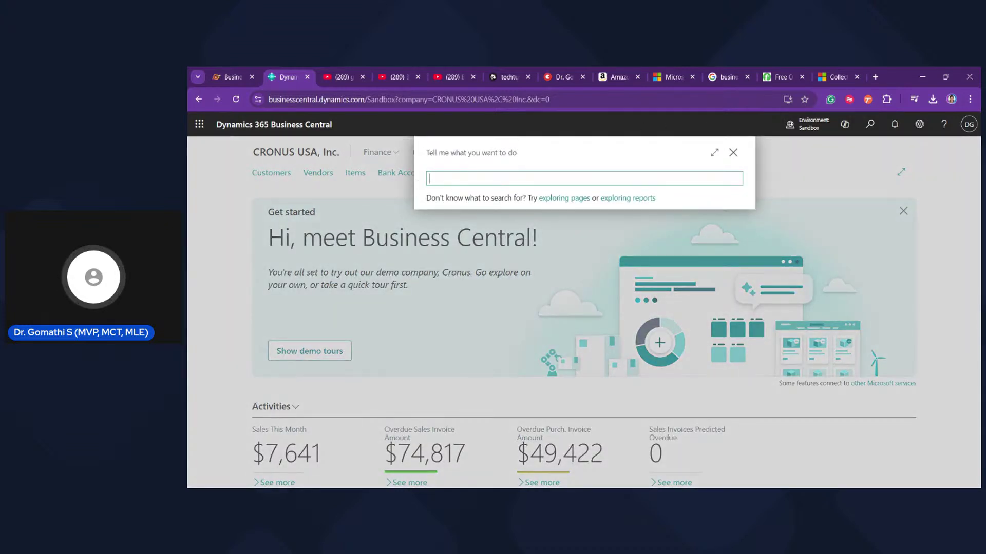
text(customer)
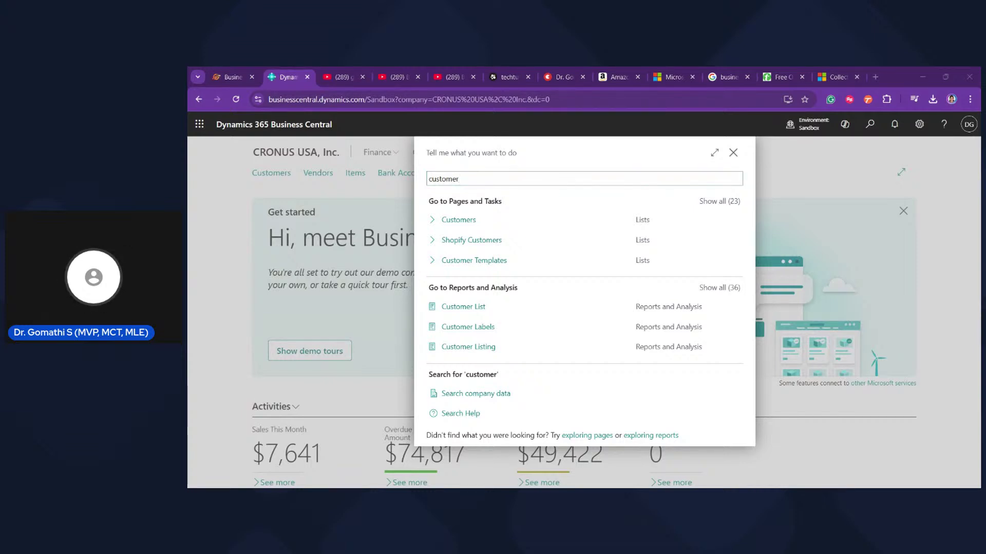
key(ctrl+a)
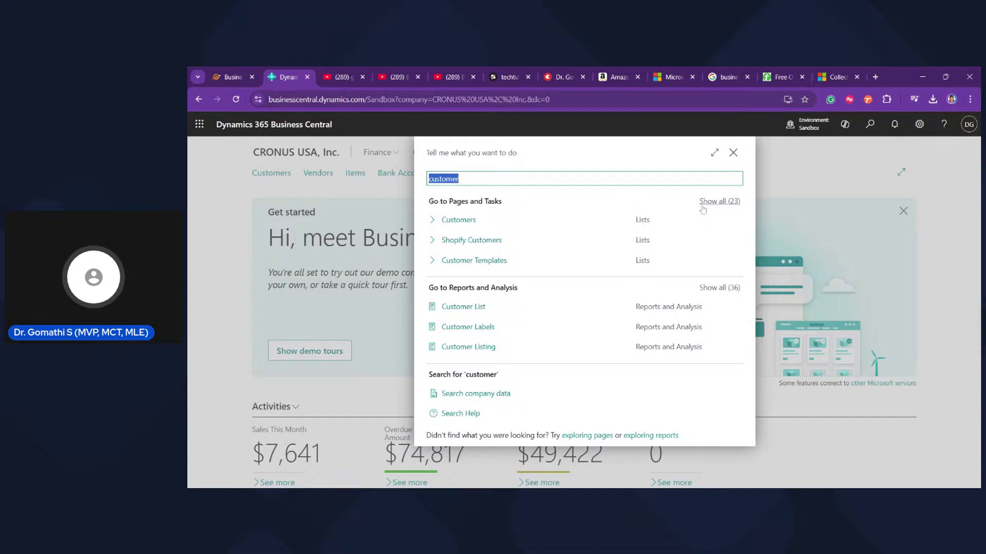
click(887, 99)
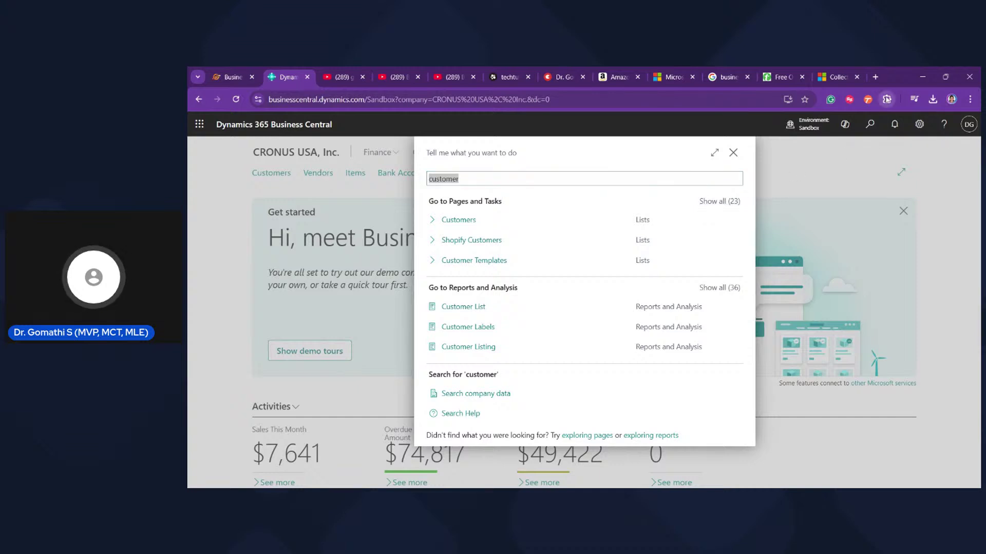
click(888, 99)
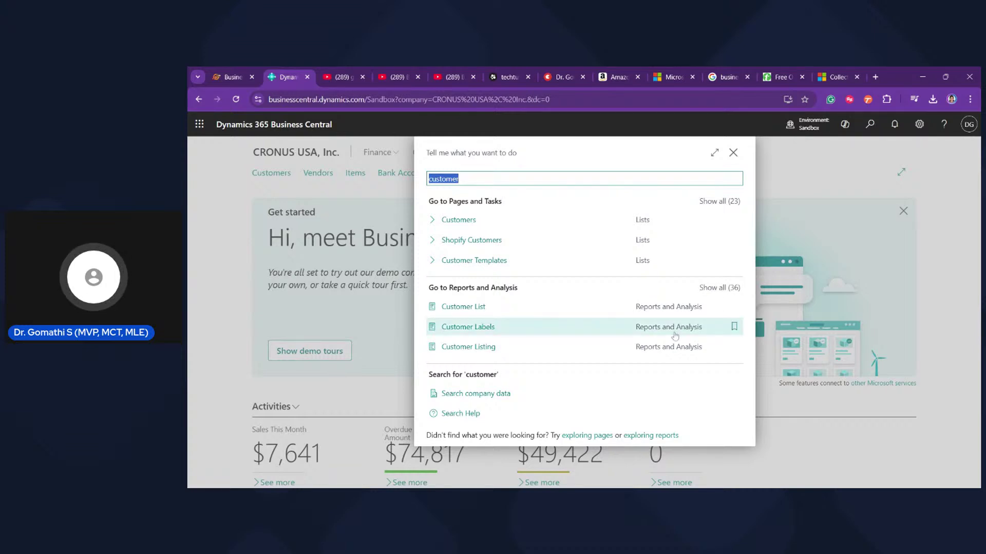
Show all reports and analysis results for "customer" and look through the full list of customer reports
click(718, 289)
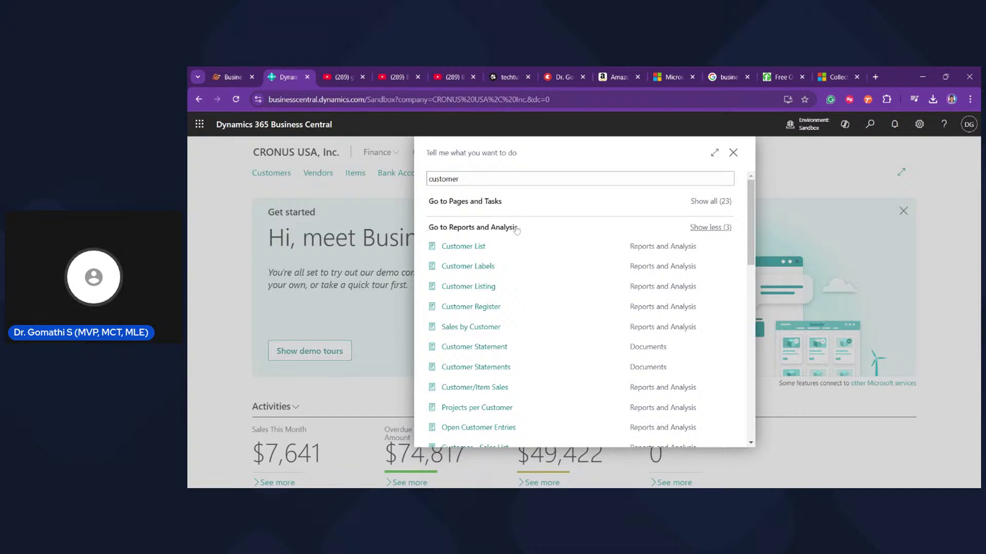
scroll(520, 331, down, 10)
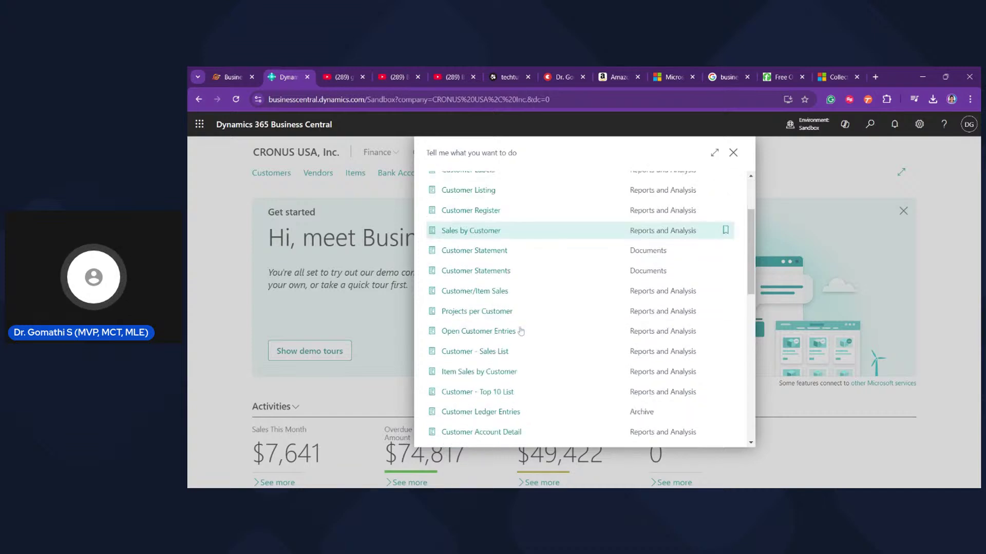
scroll(521, 331, down, 1)
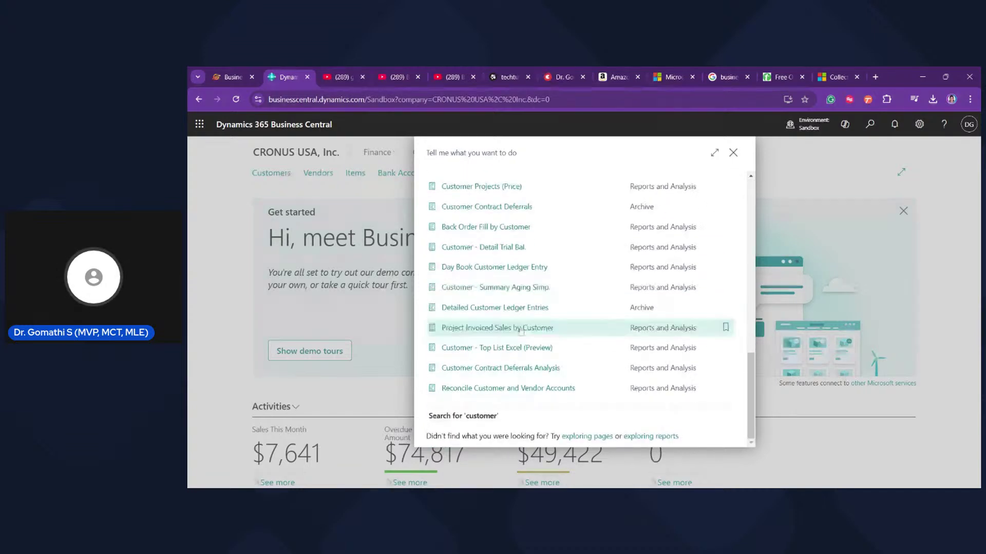
scroll(520, 332, up, 10)
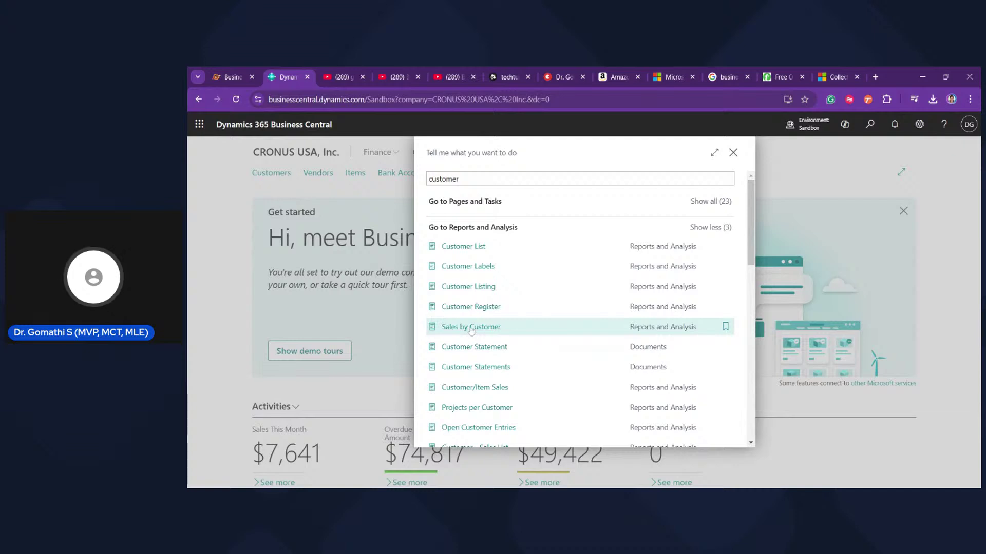
scroll(482, 345, down, 1)
scroll(482, 345, down, 10)
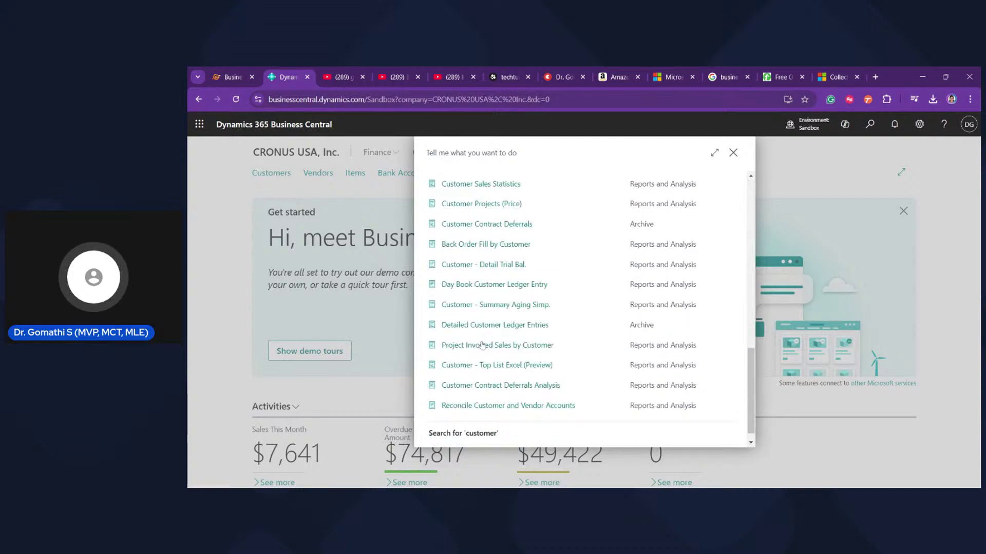
scroll(481, 345, down, 1)
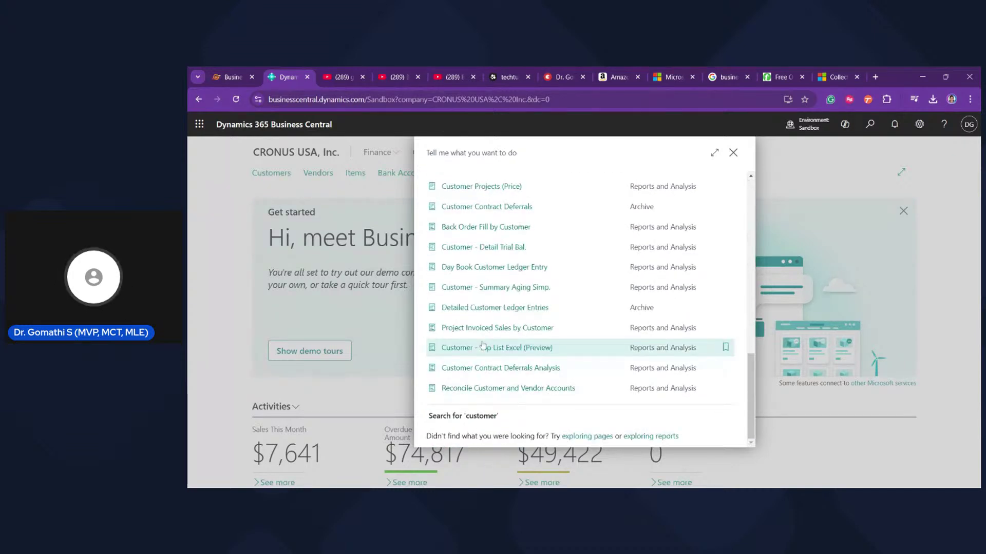
scroll(483, 345, up, 10)
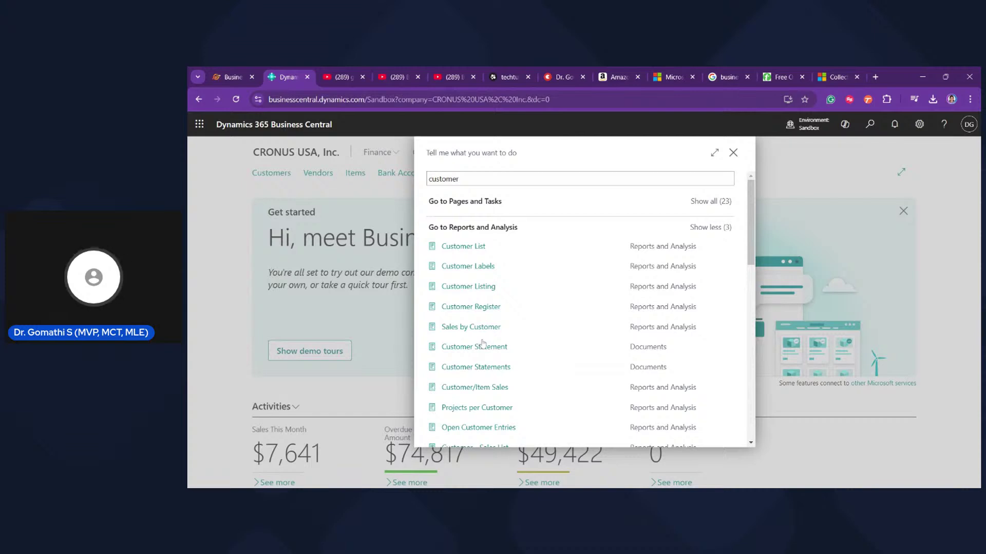
drag(459, 178, 424, 187)
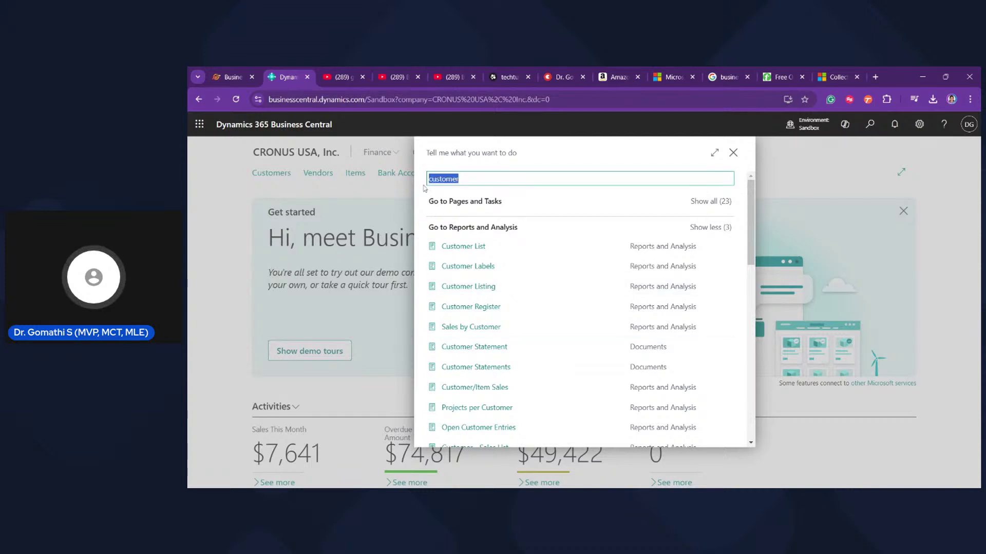
scroll(502, 308, down, 8)
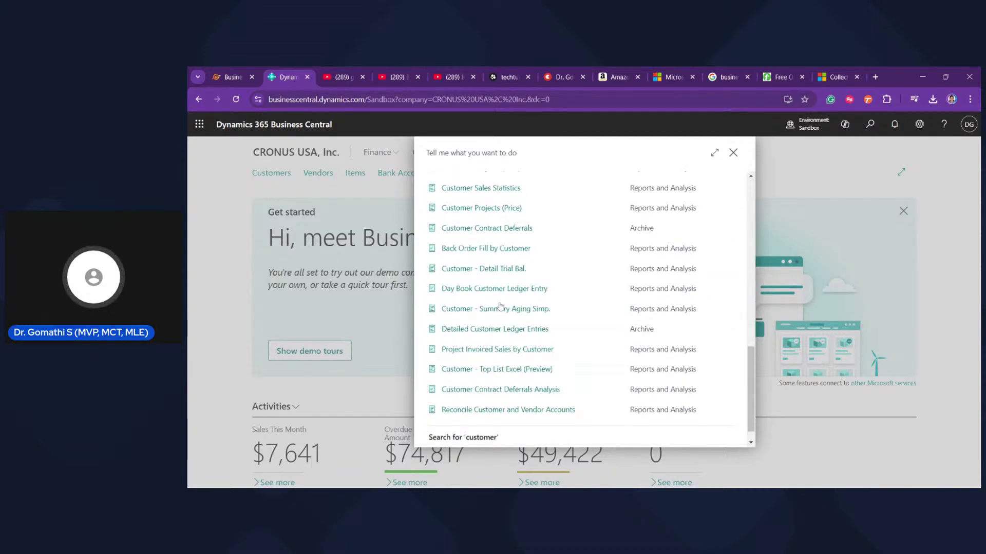
scroll(501, 306, down, 1)
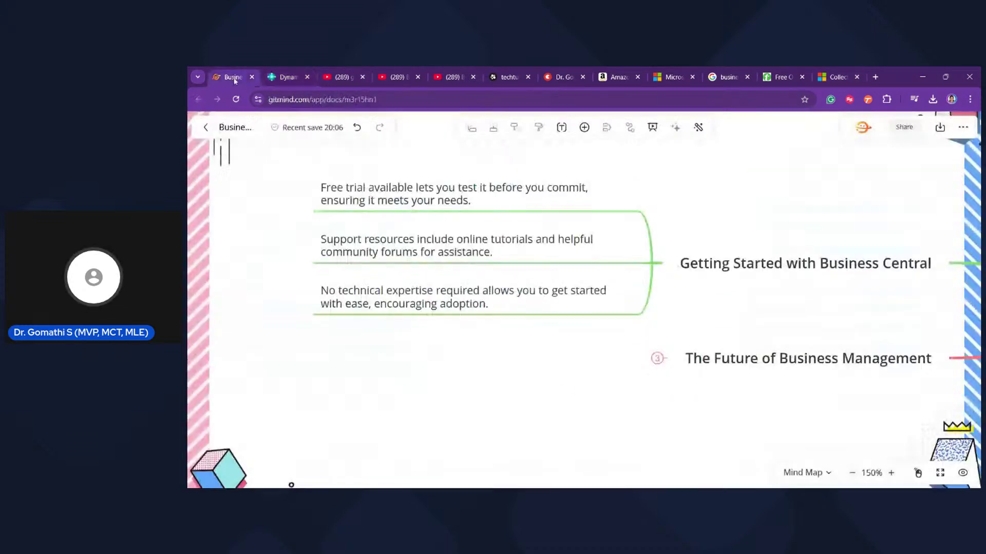
Return to the mind map and expand the "Benefits for Non-Techies" branch so its sub-points are readable
click(231, 77)
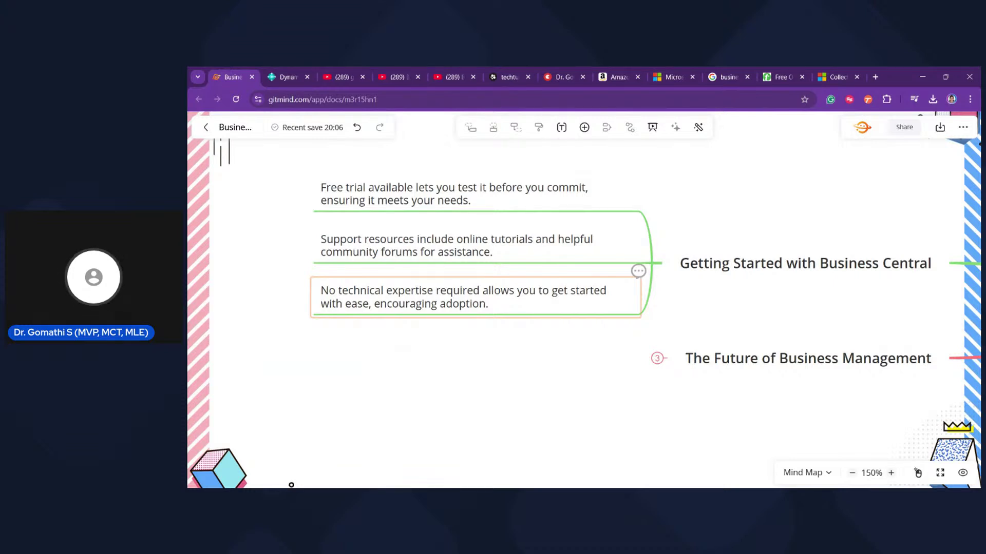
drag(728, 407, 383, 372)
drag(695, 360, 268, 363)
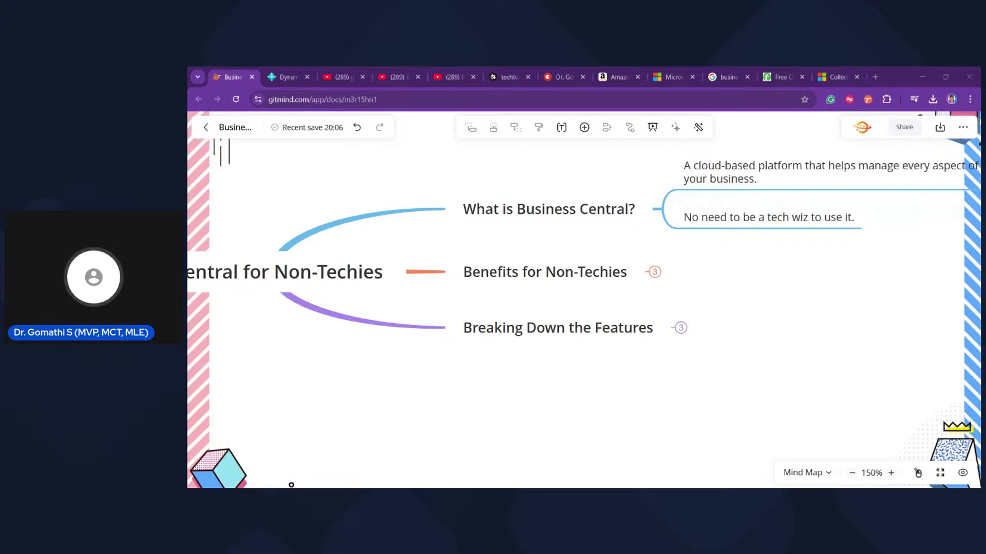
key(alt+Tab)
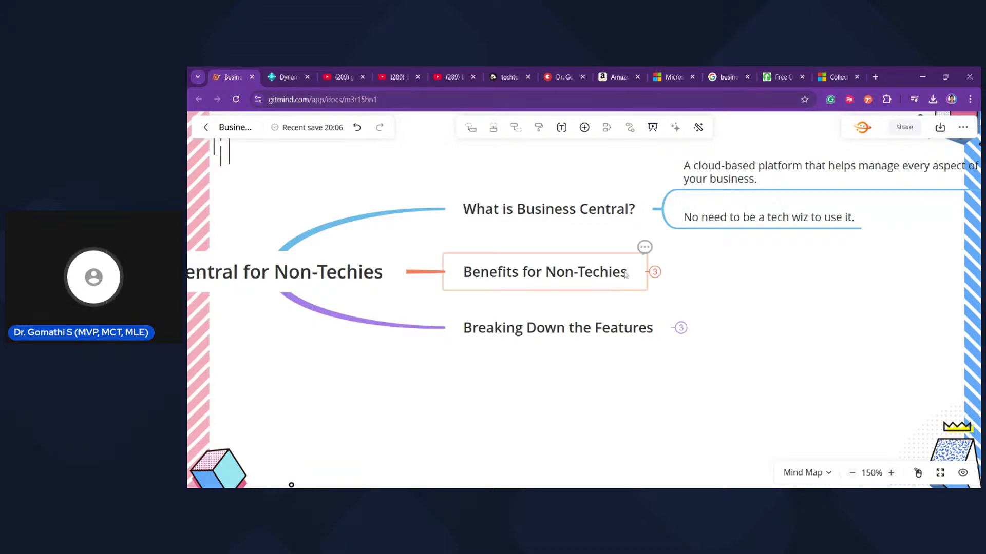
click(654, 273)
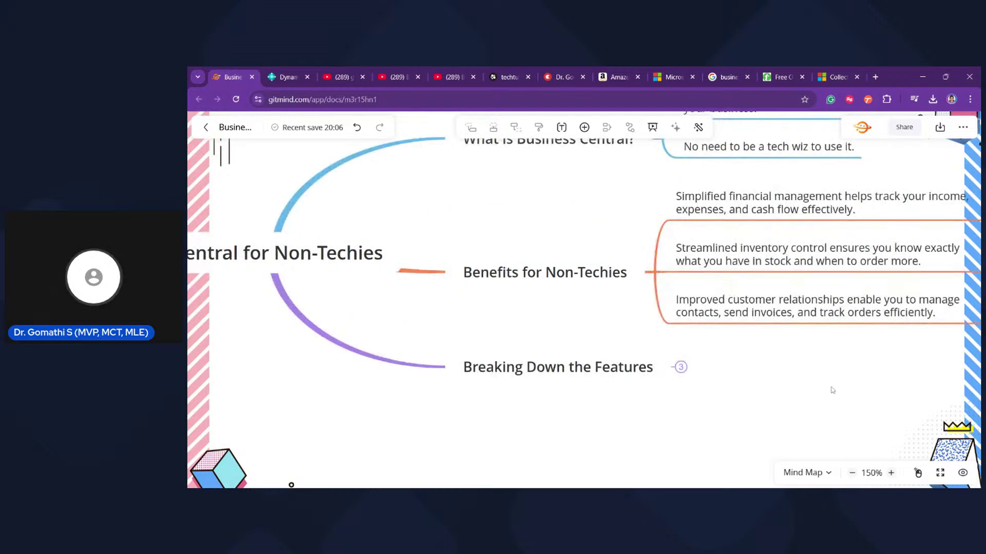
drag(743, 406, 658, 411)
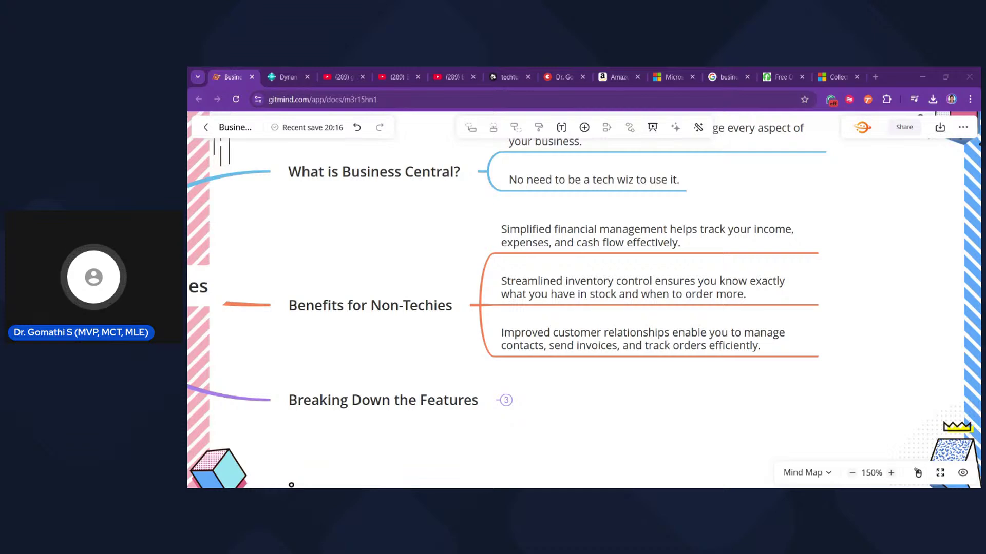
Return to Business Central, replace the customer search with a search for "financial", and open Financial Reports
click(285, 77)
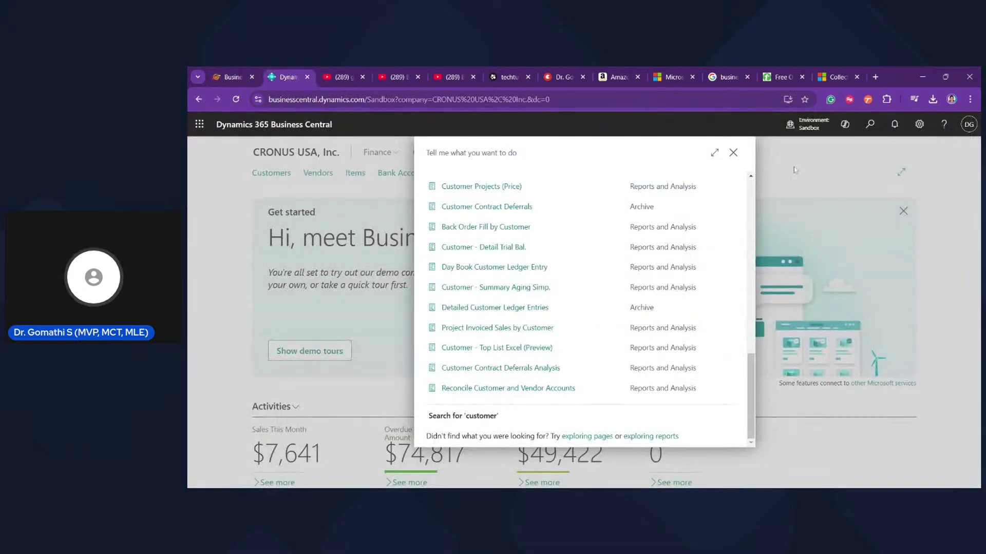
click(733, 152)
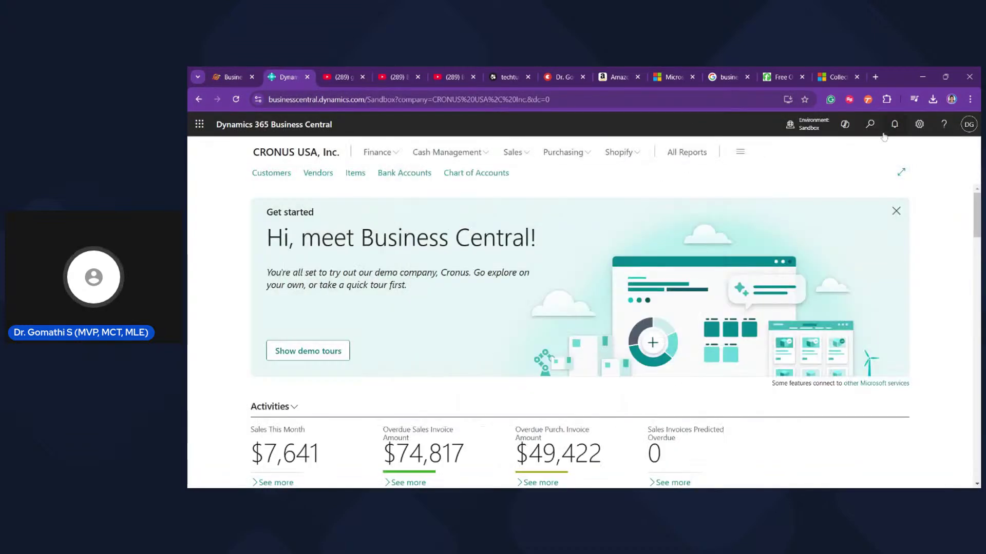
click(870, 124)
text(fi)
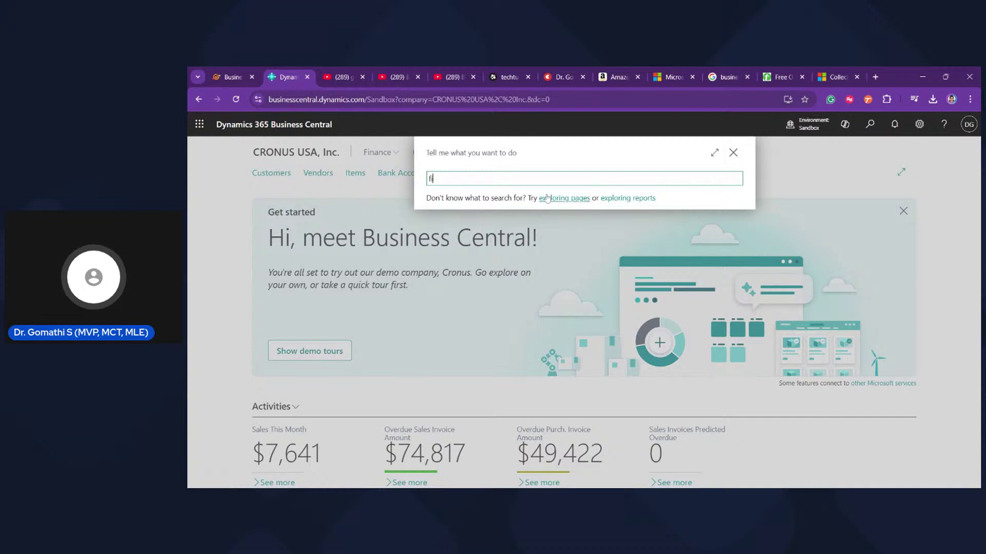
text(nance)
key(BackSpace)
key(BackSpace)
key(BackSpace)
text(n)
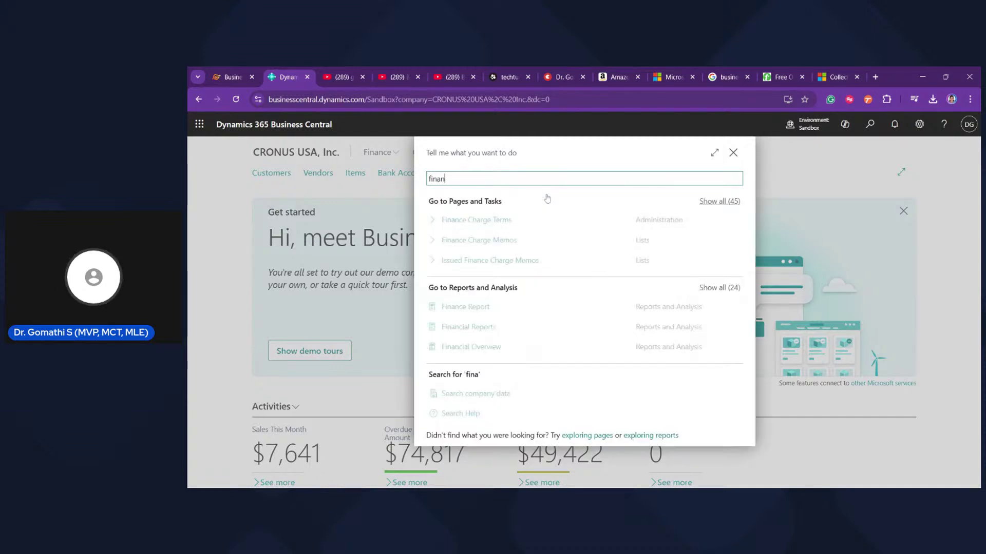
text(cial)
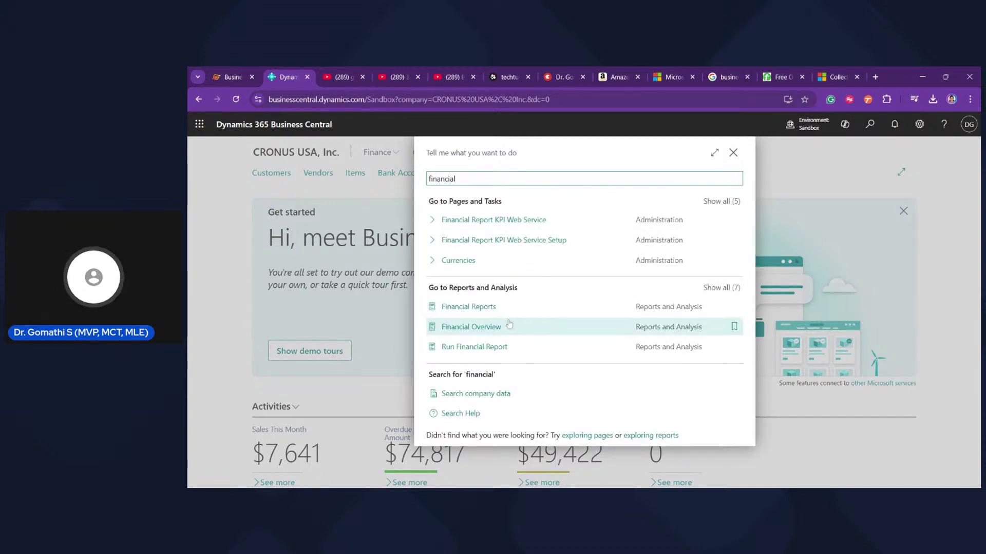
click(489, 311)
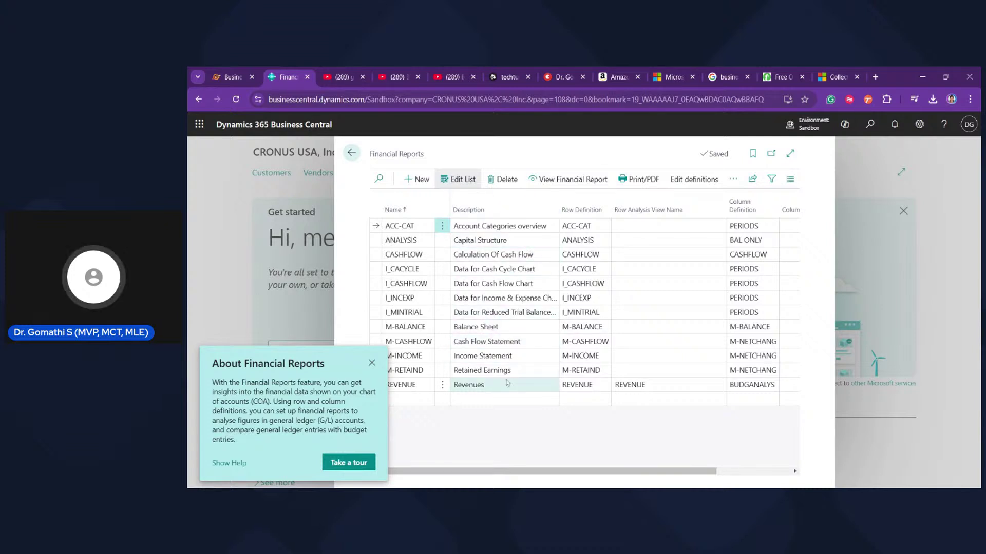
Preview the M-INCOME Income Statement report, close the preview, and dismiss the About Financial Reports tip
click(488, 357)
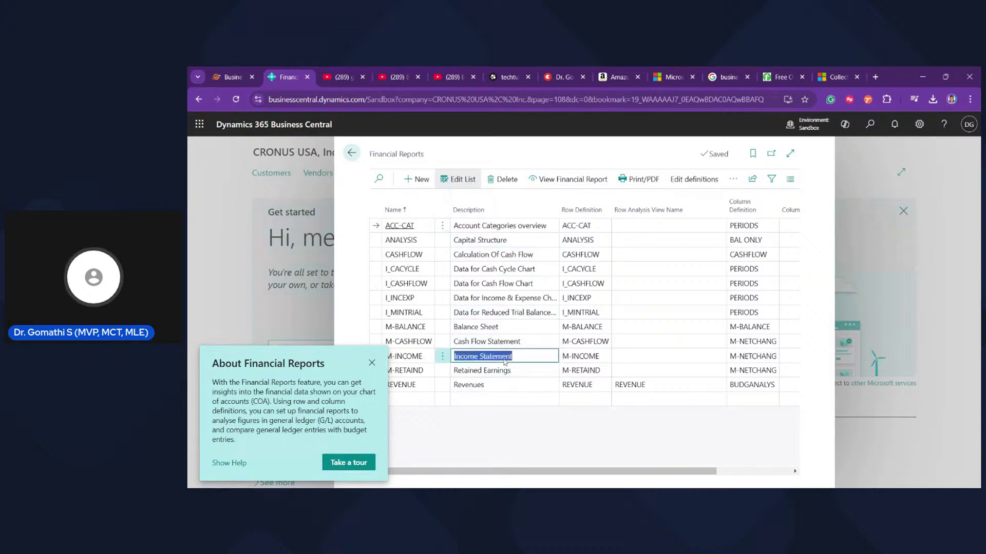
click(412, 356)
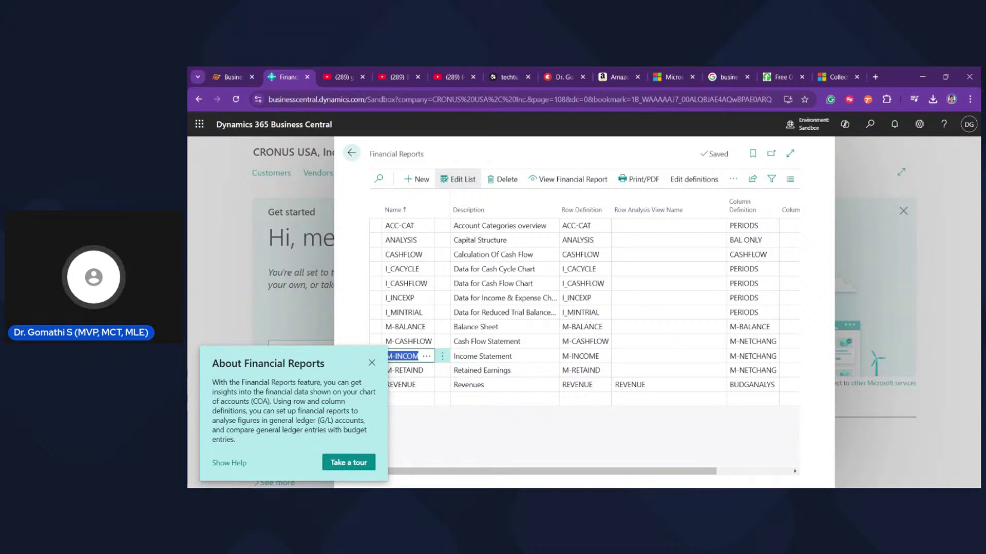
click(648, 181)
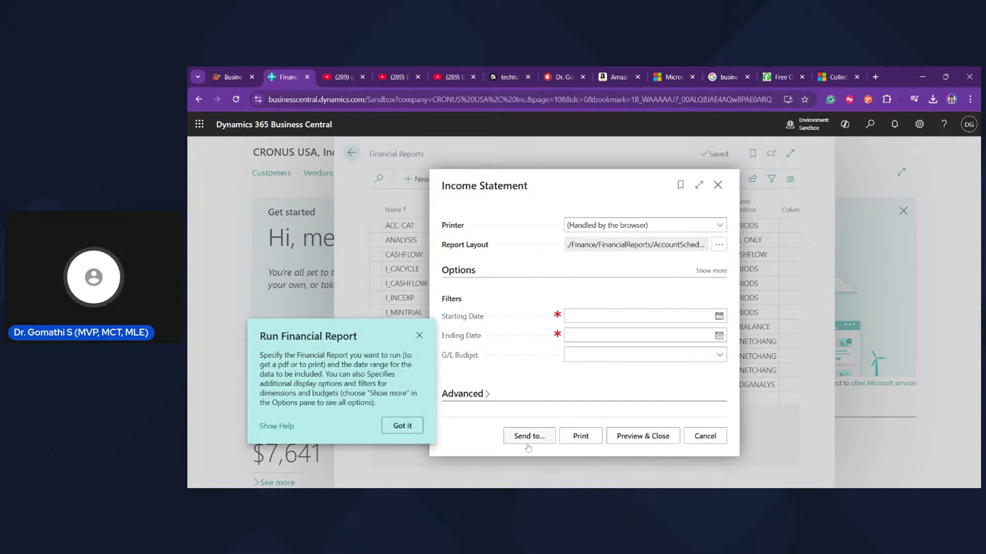
click(649, 441)
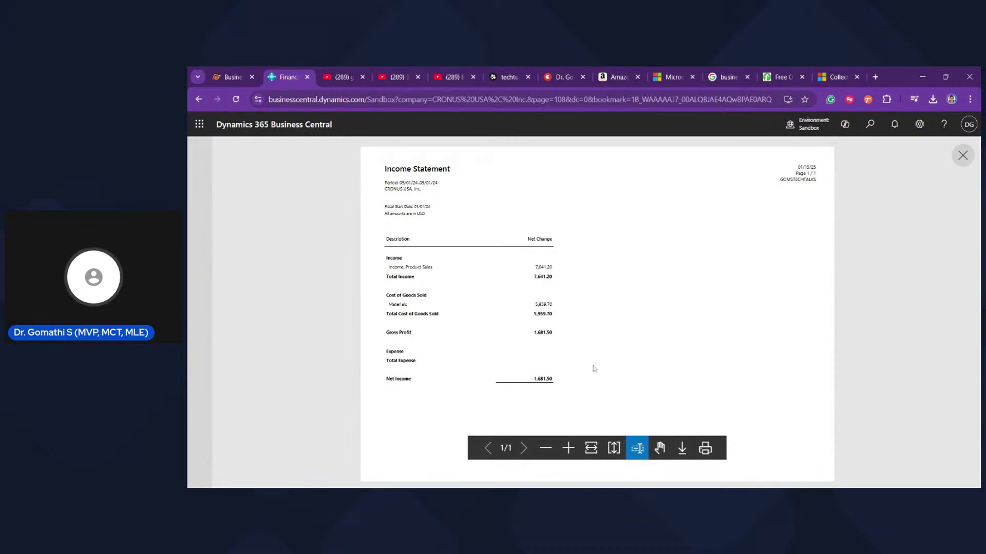
click(959, 163)
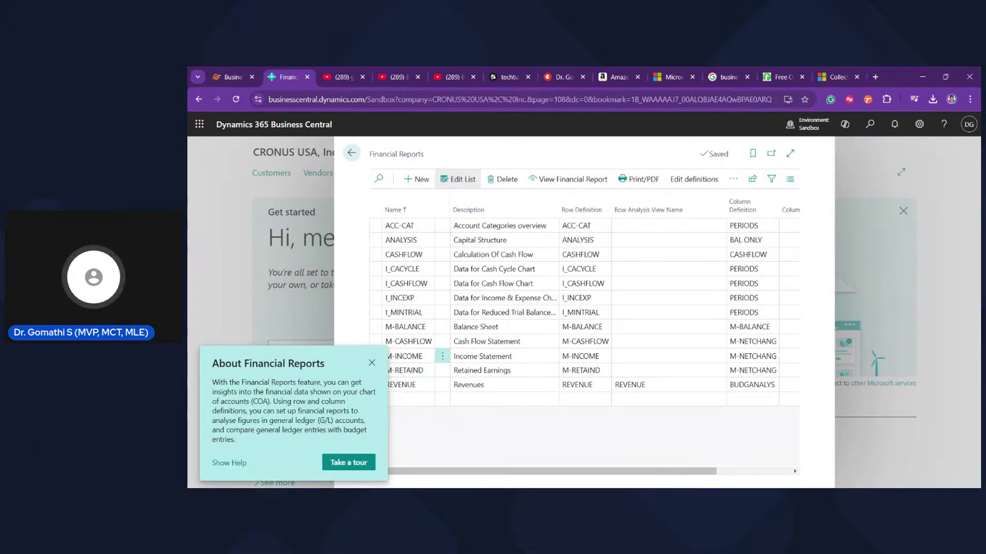
click(371, 364)
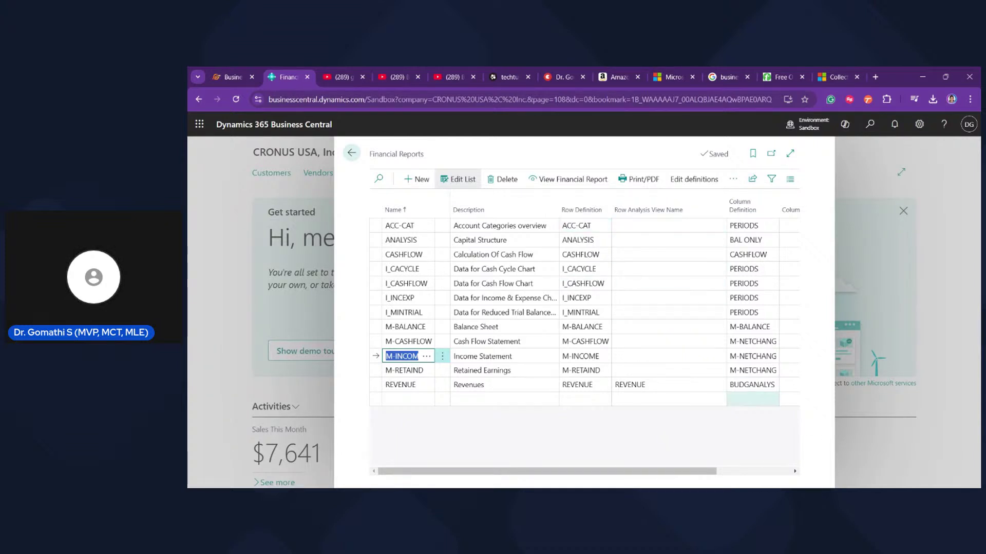
Revisit the mind map's "Benefits for Non-Techies" branch, return to Business Central, and close the Financial Reports list
click(231, 76)
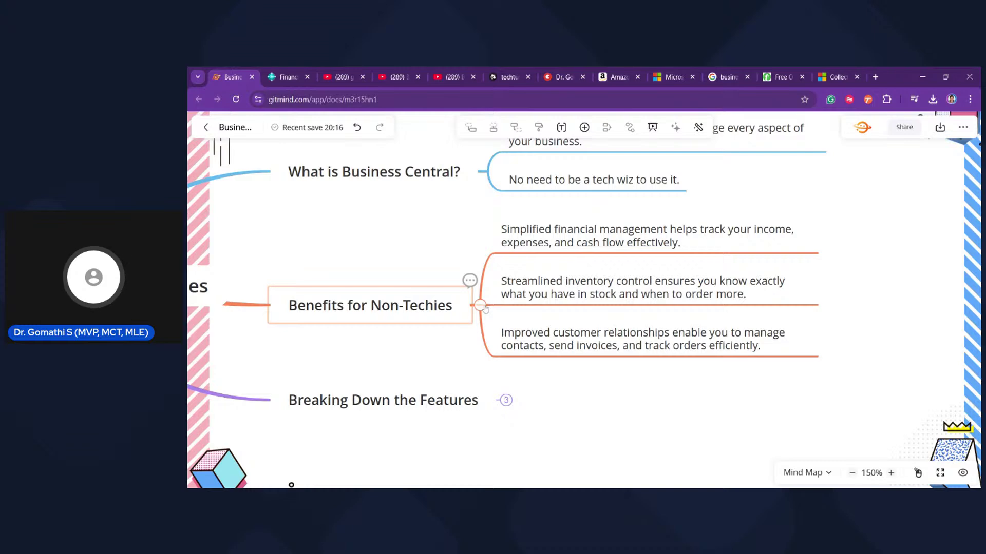
key(ctrl+Tab)
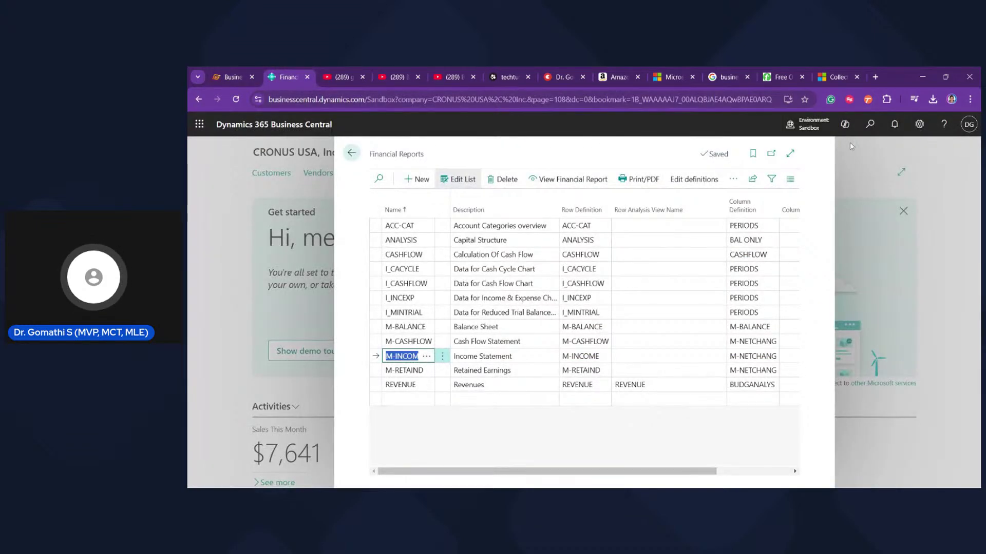
key(Escape)
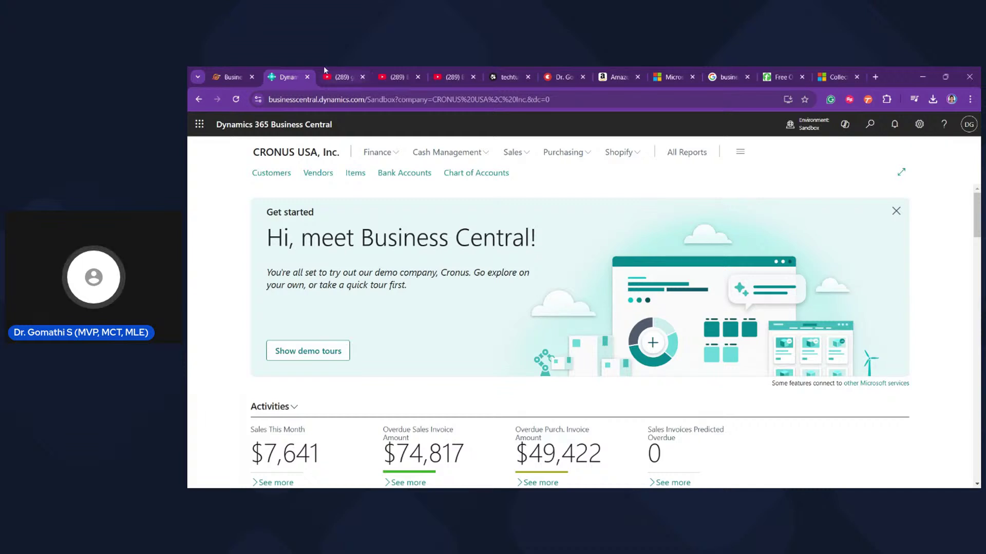
Switch to the mind map and expand the "Breaking Down the Features" branch
click(231, 76)
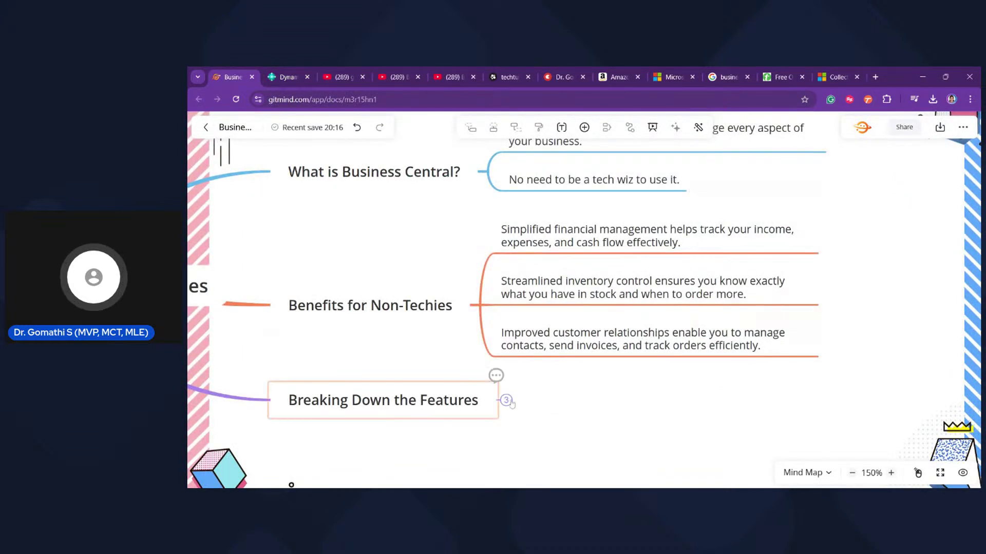
click(506, 401)
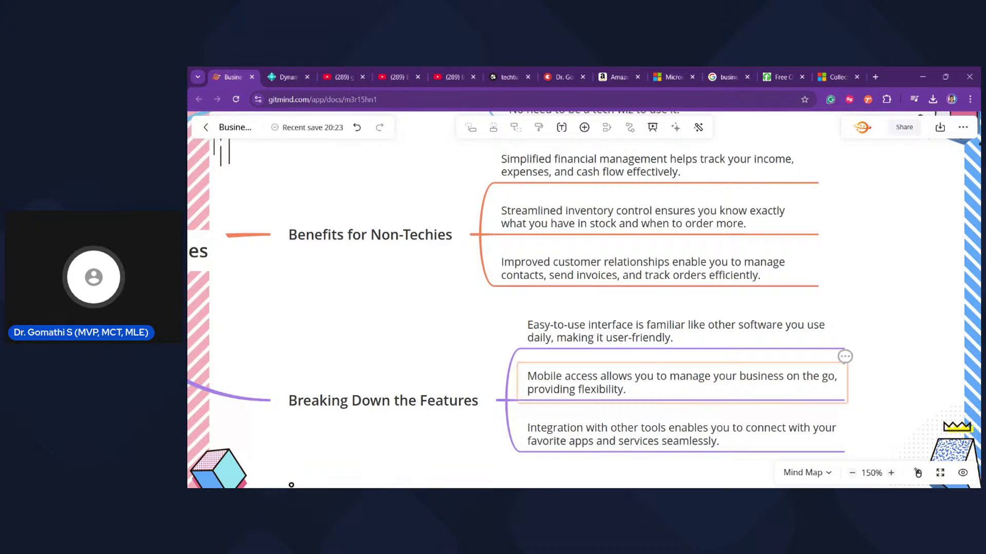
Return to Business Central, open the Company Information page from the settings, and close it after viewing
click(285, 77)
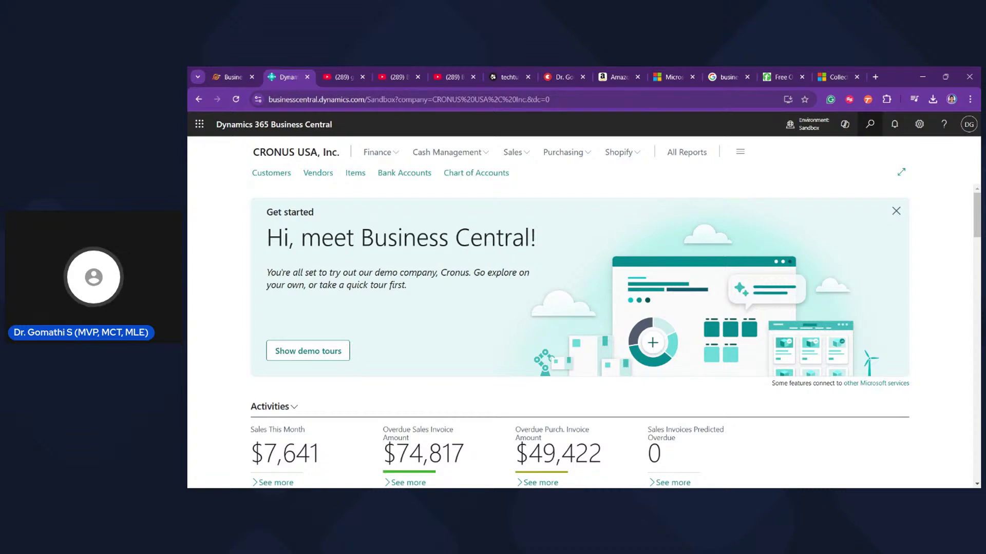
click(919, 124)
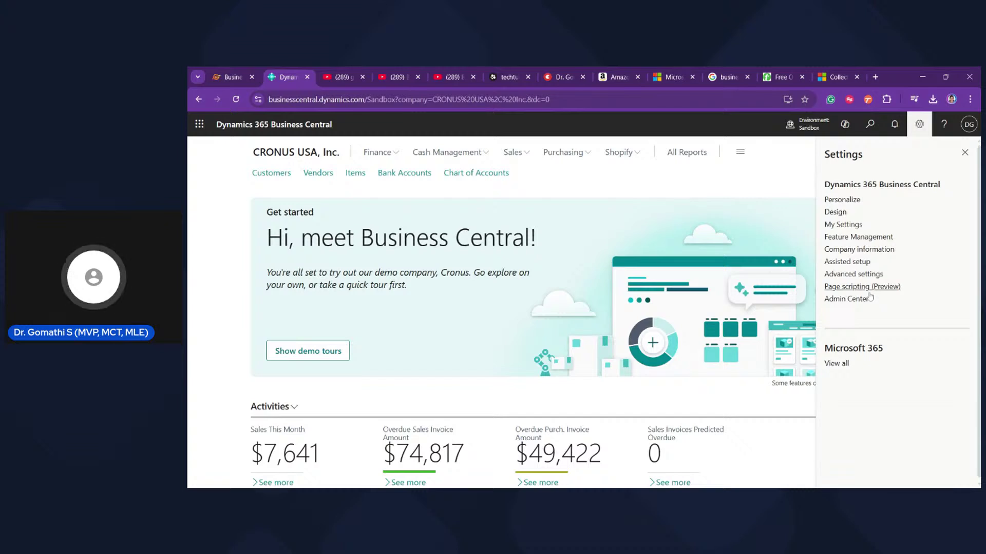
click(864, 251)
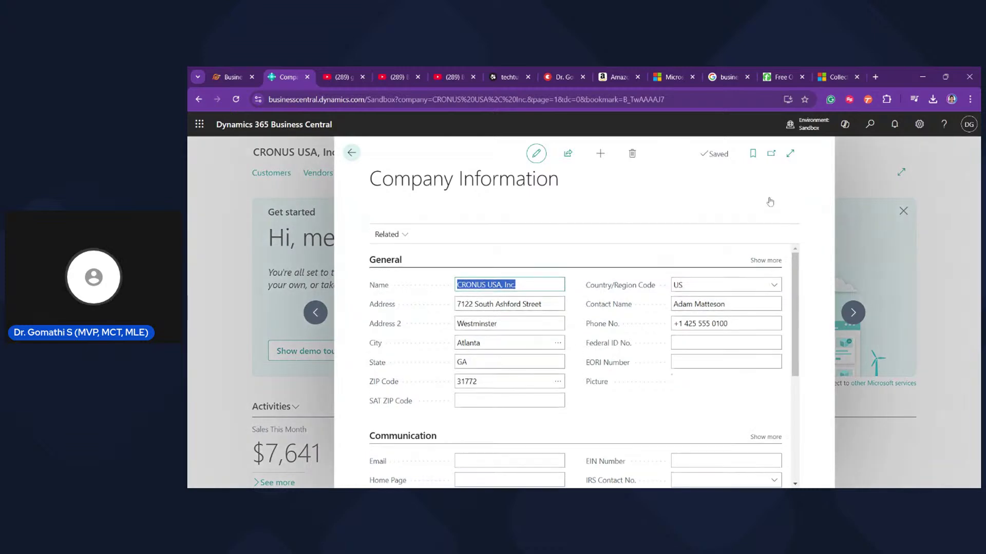
click(348, 159)
Show the Business Central settings list once more, and open the Copilot pane with the earlier sales order answer
click(919, 126)
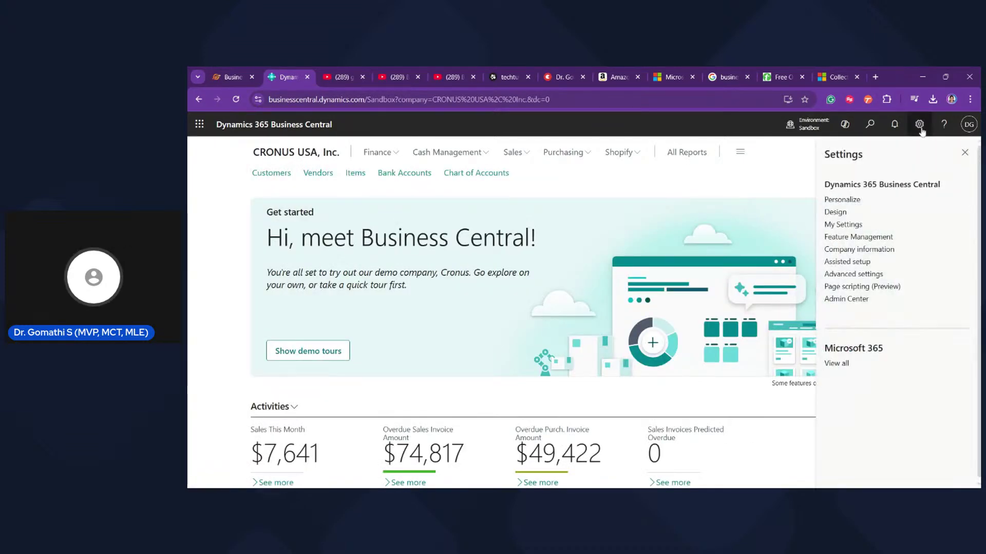
click(845, 126)
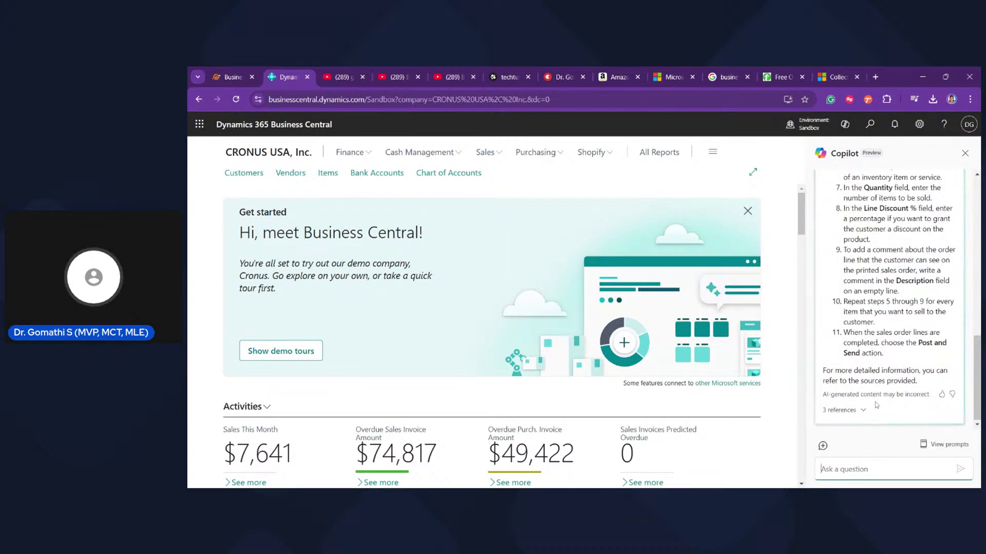
mouse_move(876, 405)
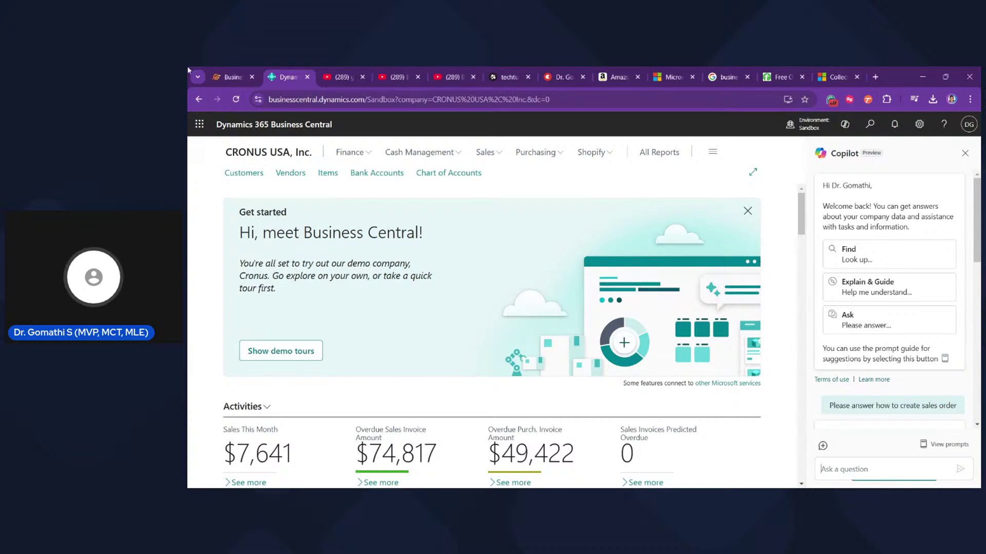
Return to the mind map and review the sub-points of the "Breaking Down the Features" branch
click(231, 77)
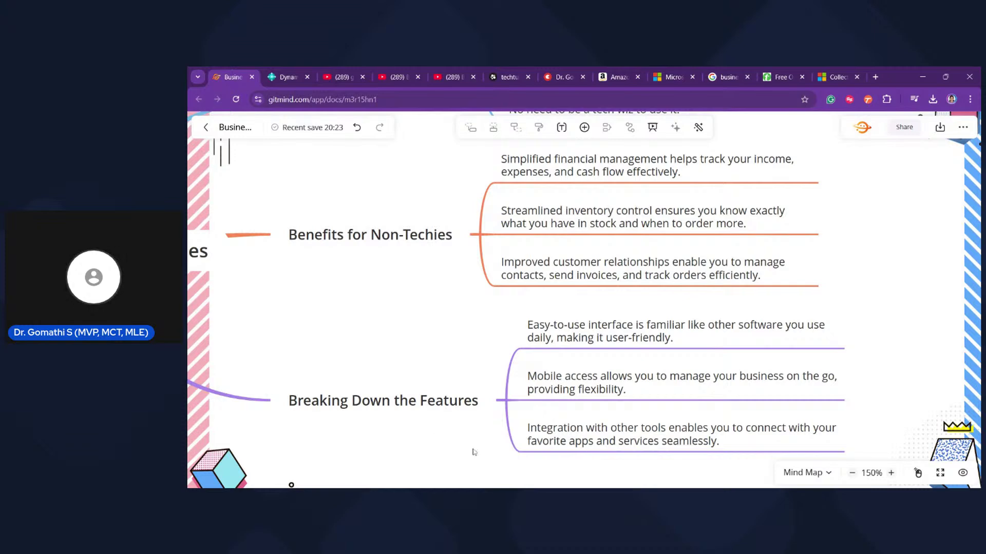
drag(473, 453, 466, 378)
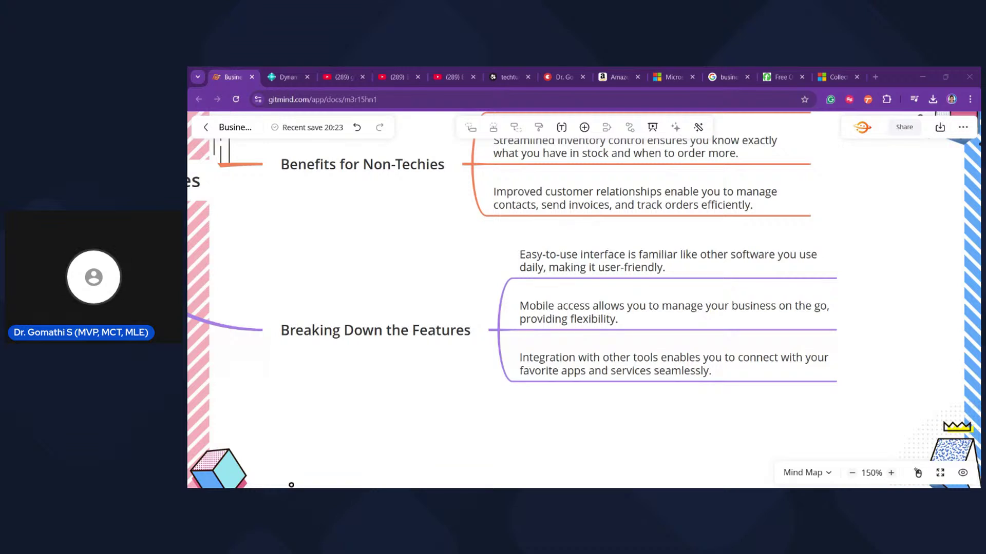
click(729, 353)
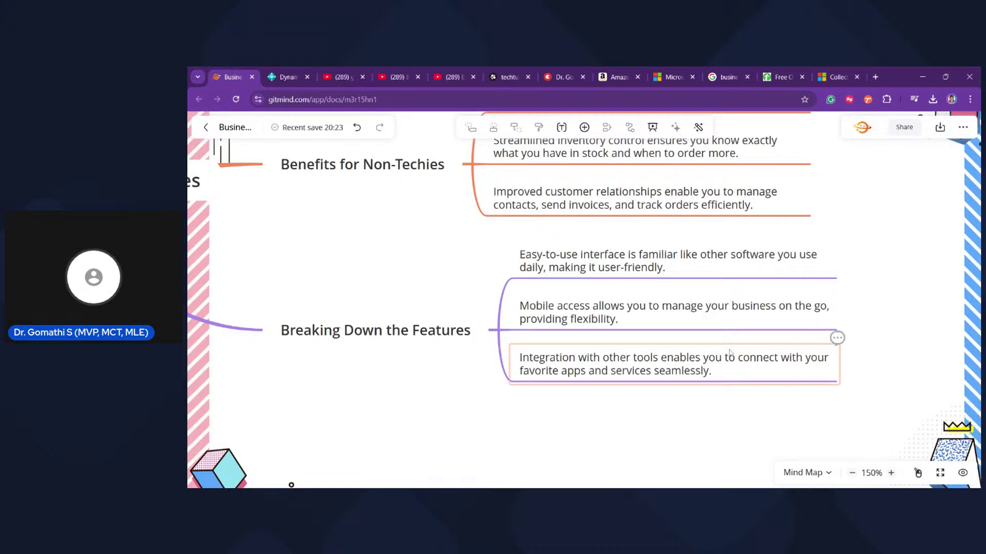
click(549, 388)
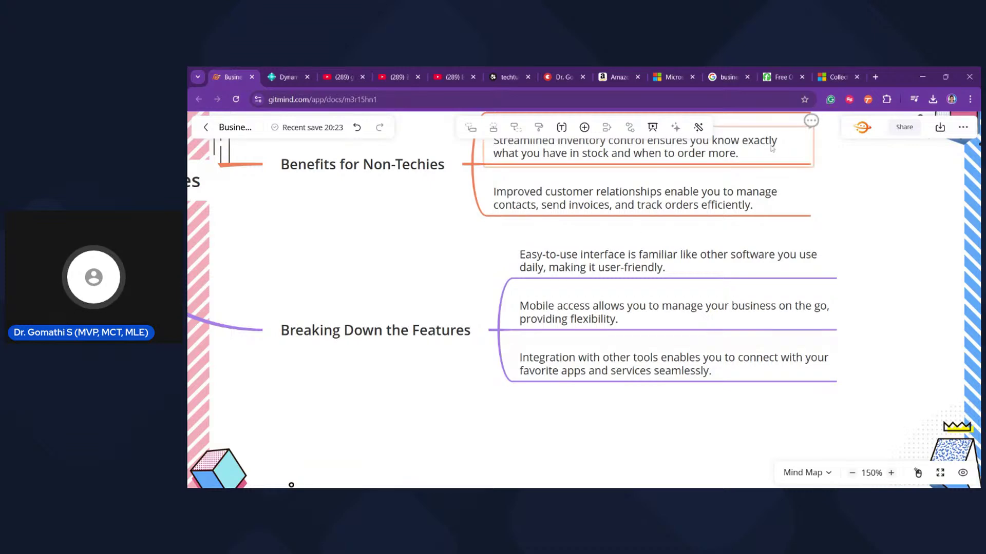
Switch to Business Central, search for "sales trac", and clear the search text
click(286, 76)
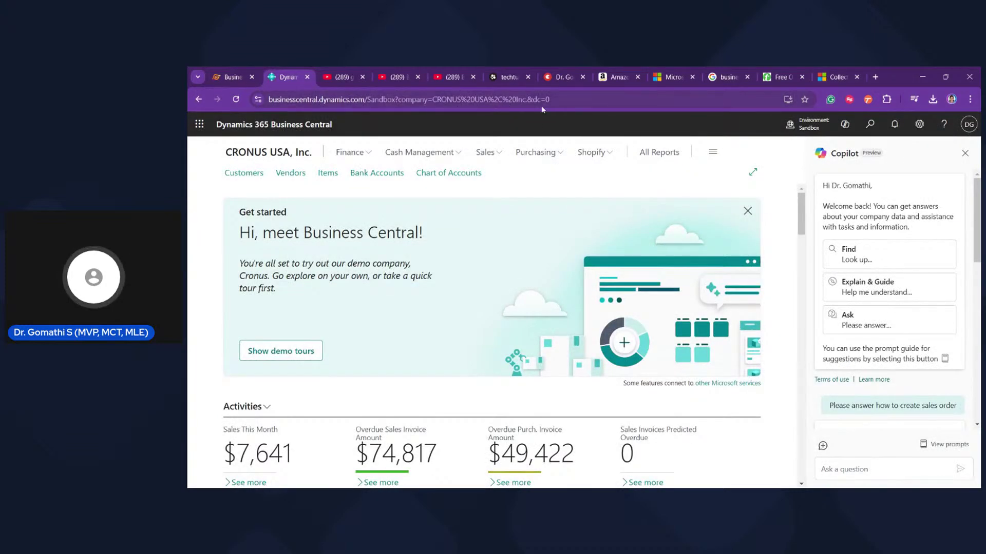
click(870, 124)
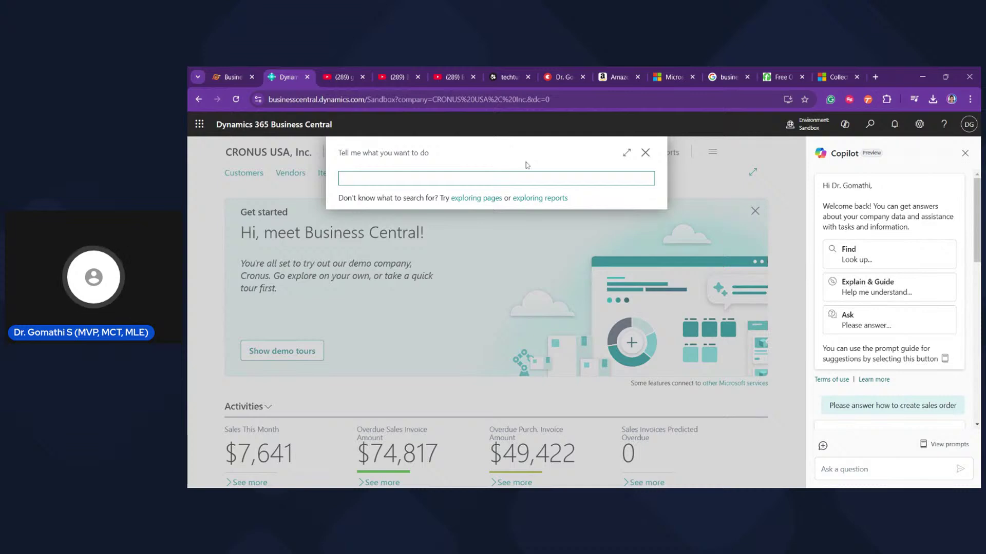
text(sales trac)
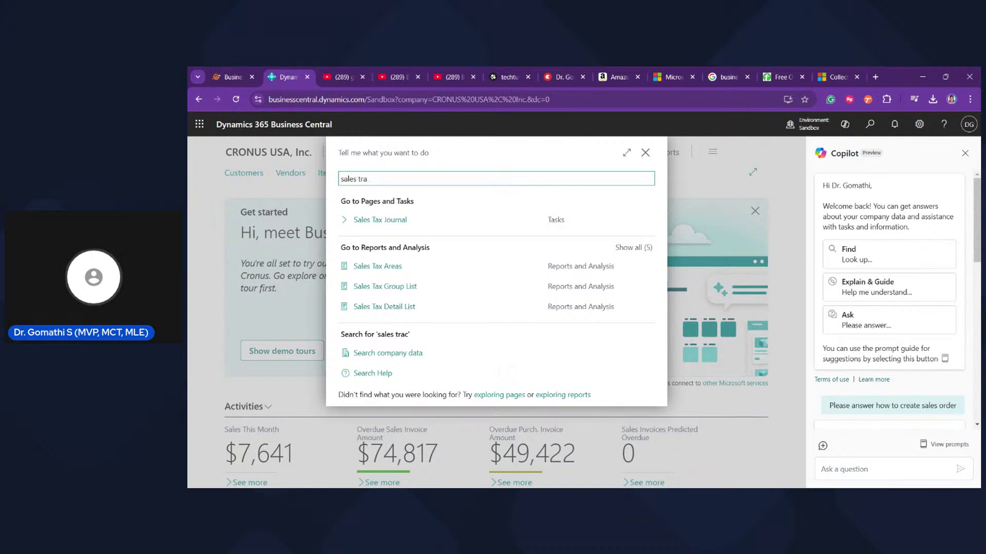
key(BackSpace)
key(BackSpace)
key(BackSpace)
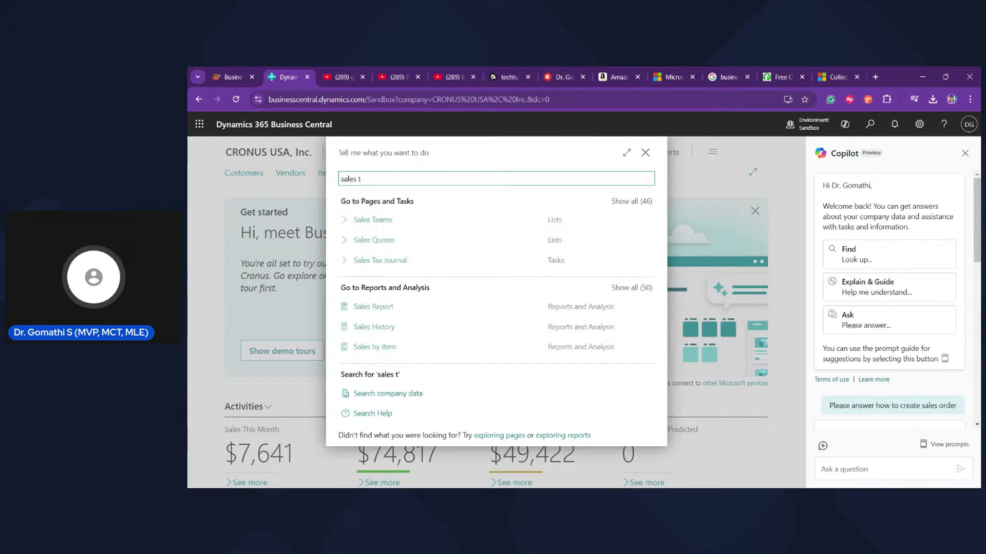
key(BackSpace)
key(BackSpace)
key(BackSpace)
key(BackSpace)
key(BackSpace)
key(BackSpace)
key(BackSpace)
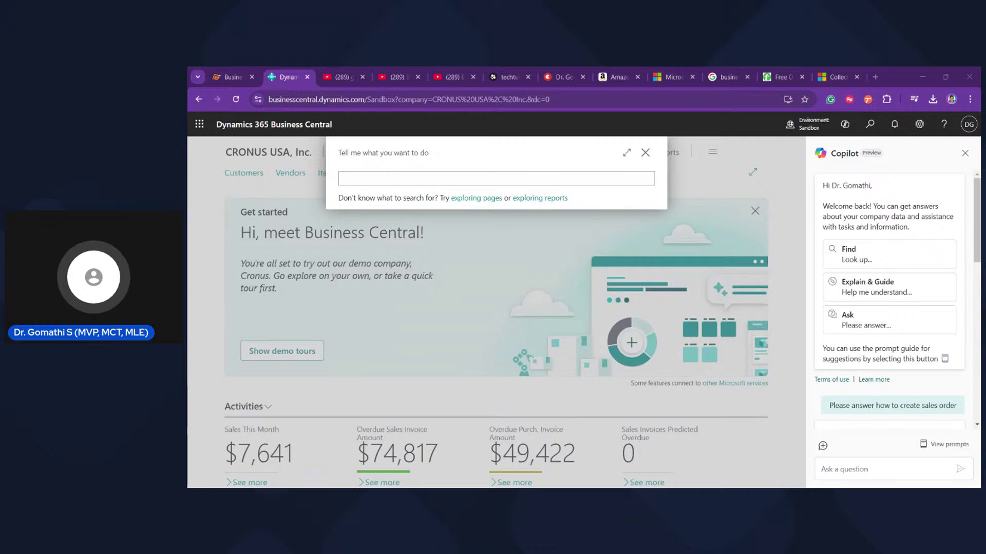
Check the mind map briefly, return to Business Central, and dismiss the empty search
click(232, 77)
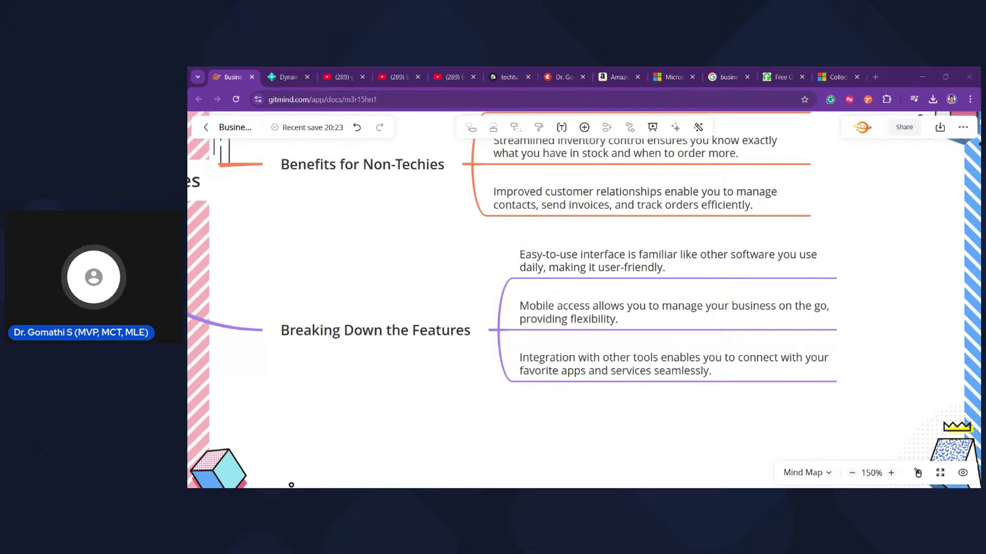
click(285, 77)
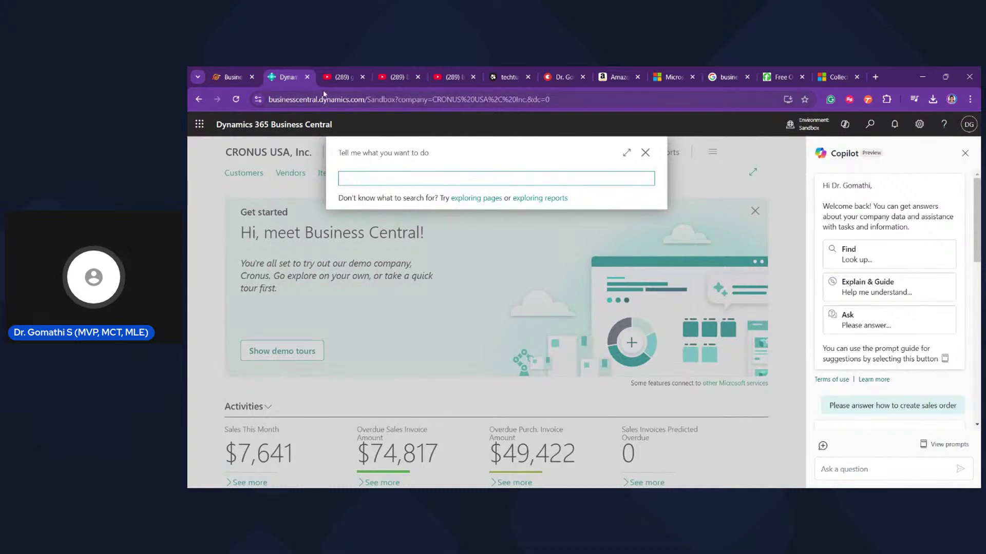
click(646, 152)
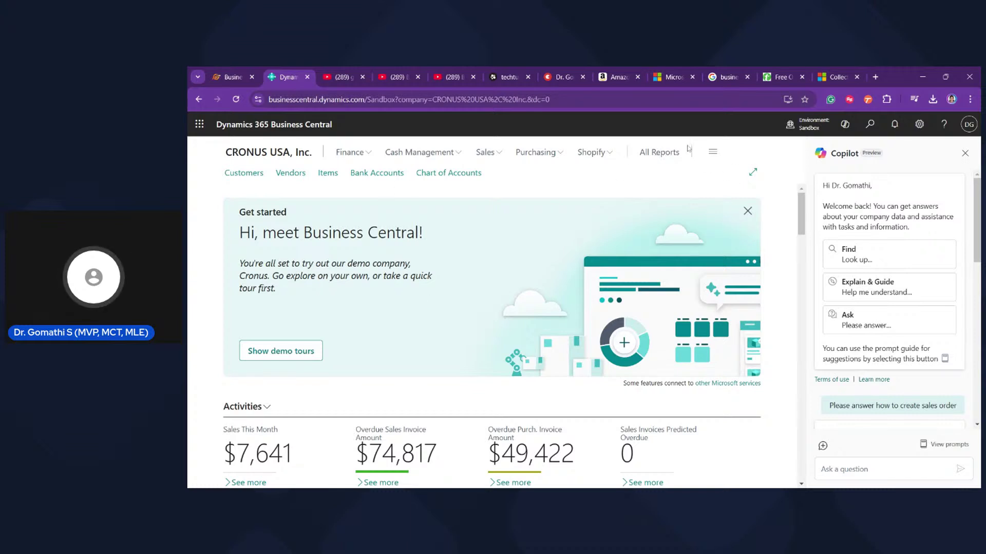
Browse the Reports & Analysis categories under All Reports, and go back to the home page
click(655, 154)
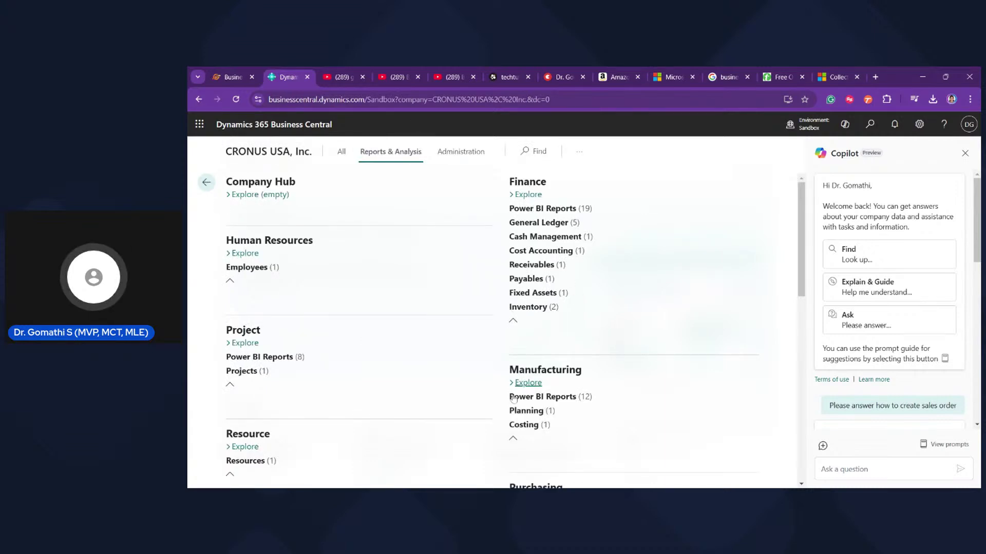
scroll(513, 398, down, 1)
scroll(514, 399, up, 1)
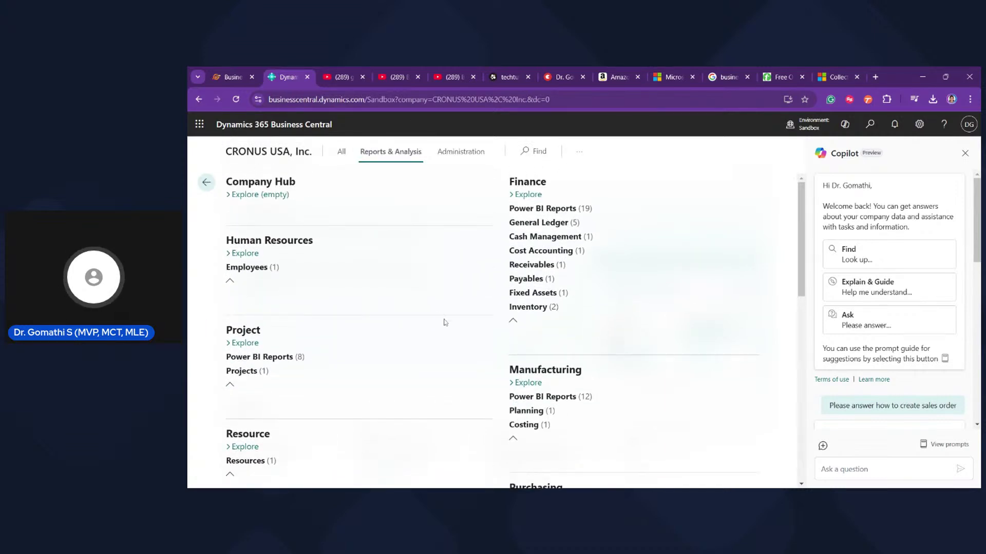
click(206, 182)
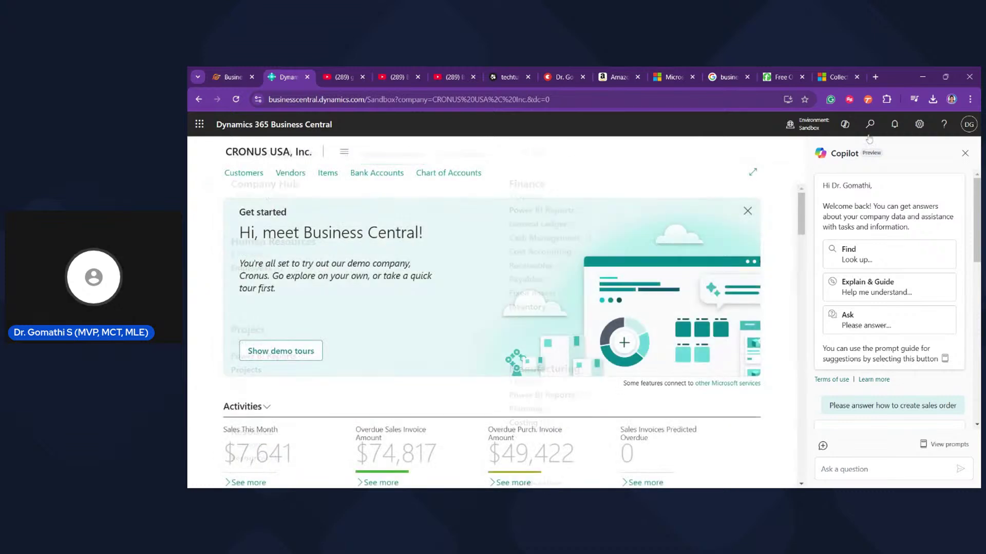
Search for "customer" and open the Customer List report
click(869, 123)
text(custo)
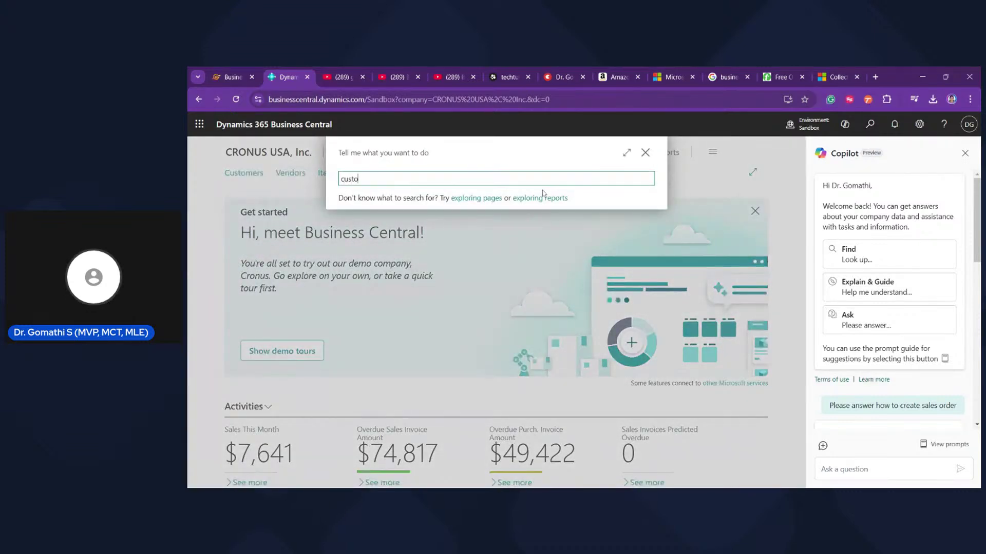
text(mer)
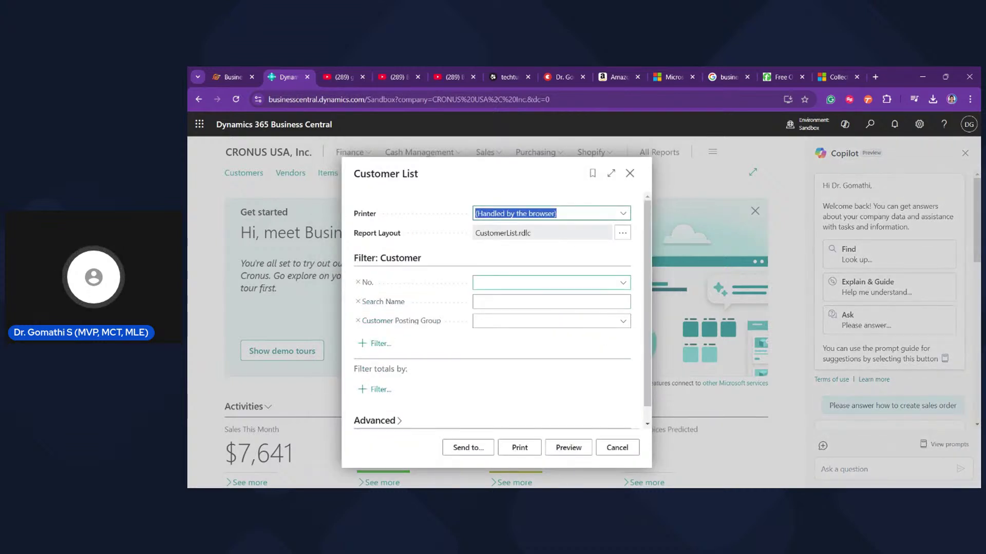
View the layouts available for the Customer List report, and close both the layout list and the report request
click(594, 237)
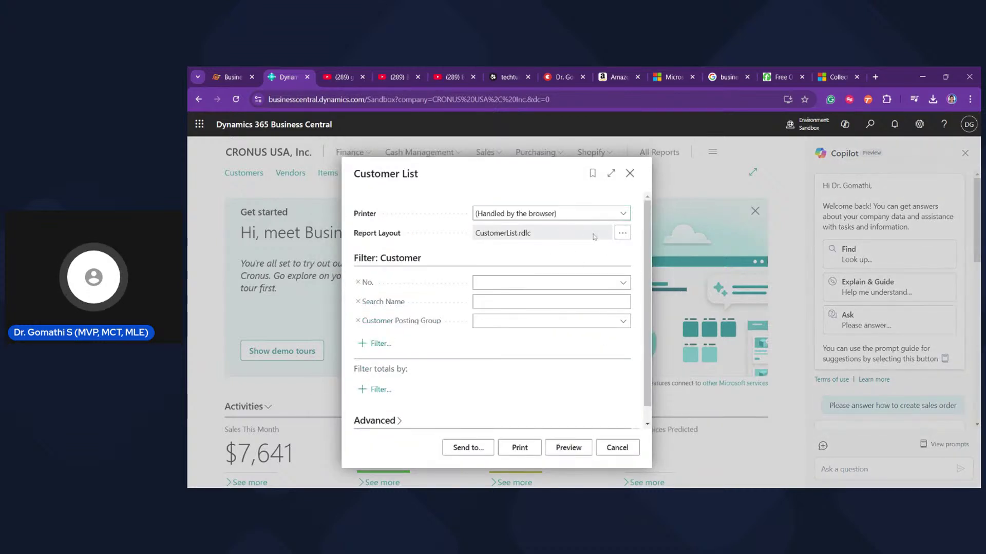
click(622, 232)
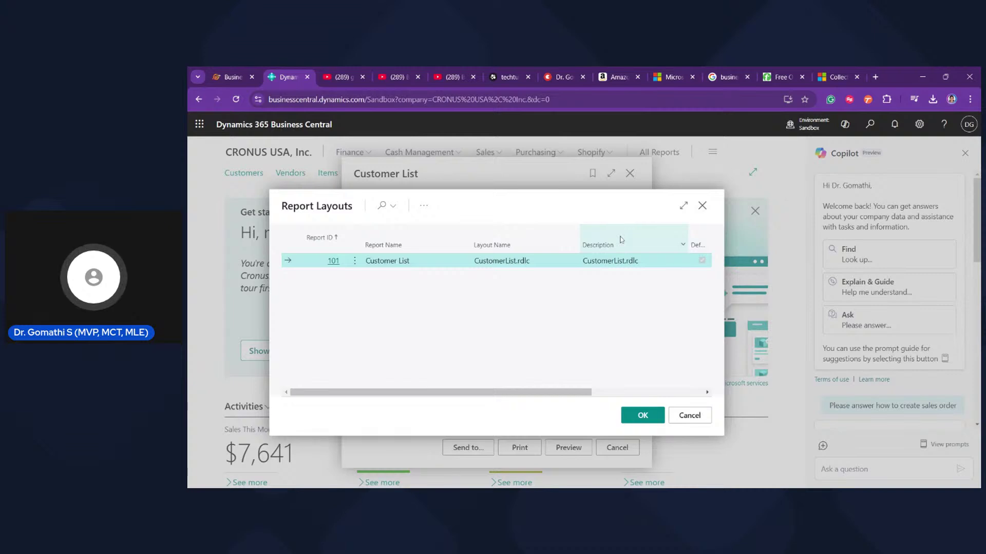
click(707, 212)
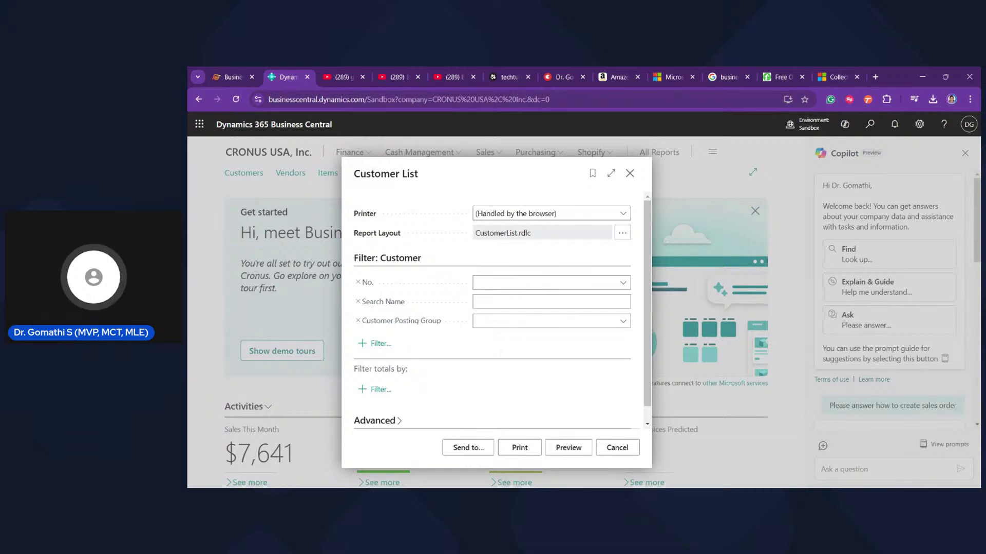
click(629, 173)
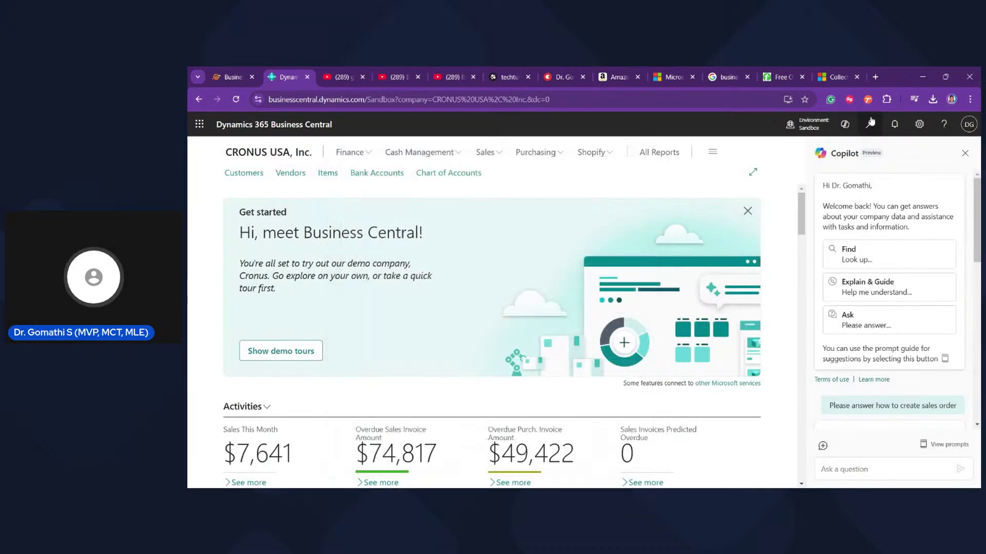
Search for "report", open the Report Layouts list, and look across its columns
key(alt+q)
text(report)
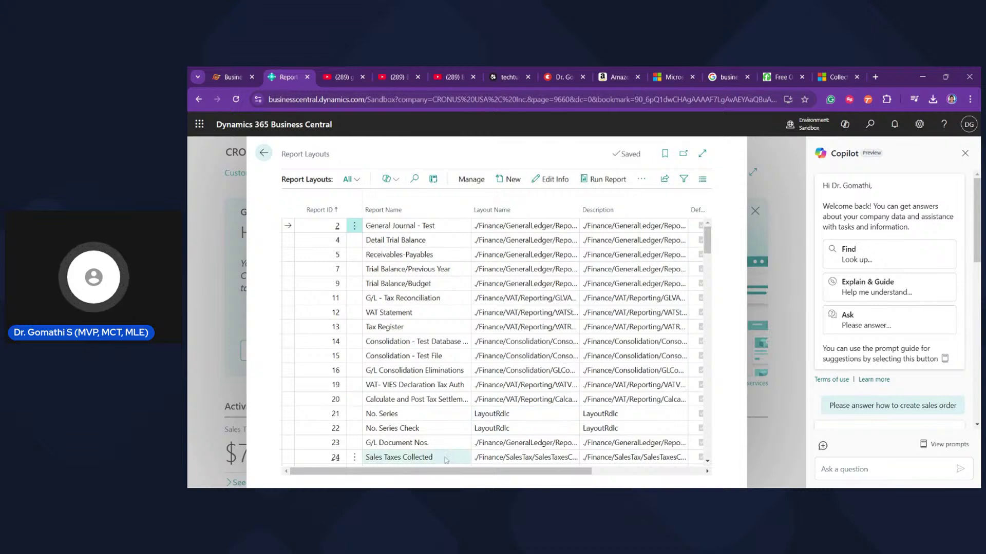
scroll(390, 471, right, 3)
scroll(392, 477, left, 3)
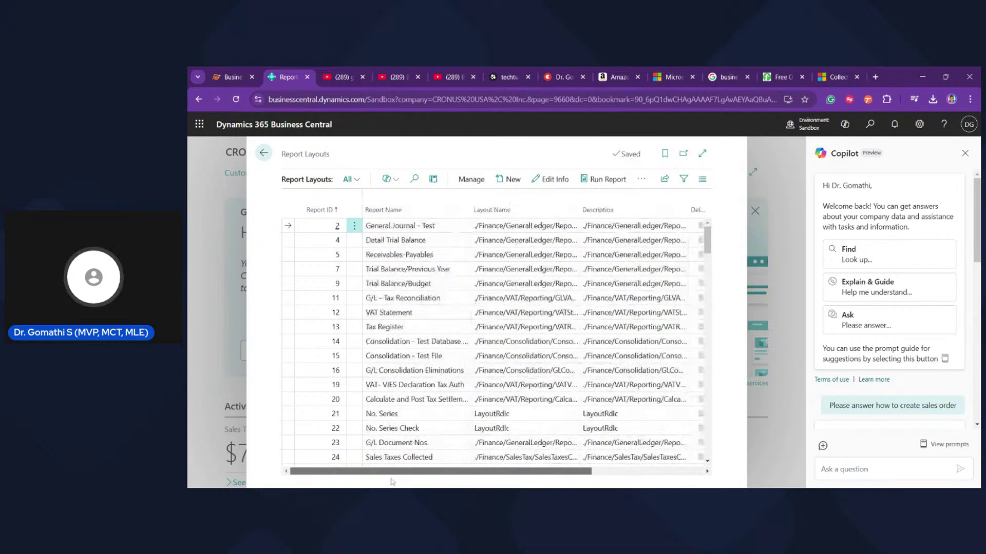
Examine the view options of the Report Layouts list and show its filter pane with the filterable fields, leaving without adding a filter
click(354, 185)
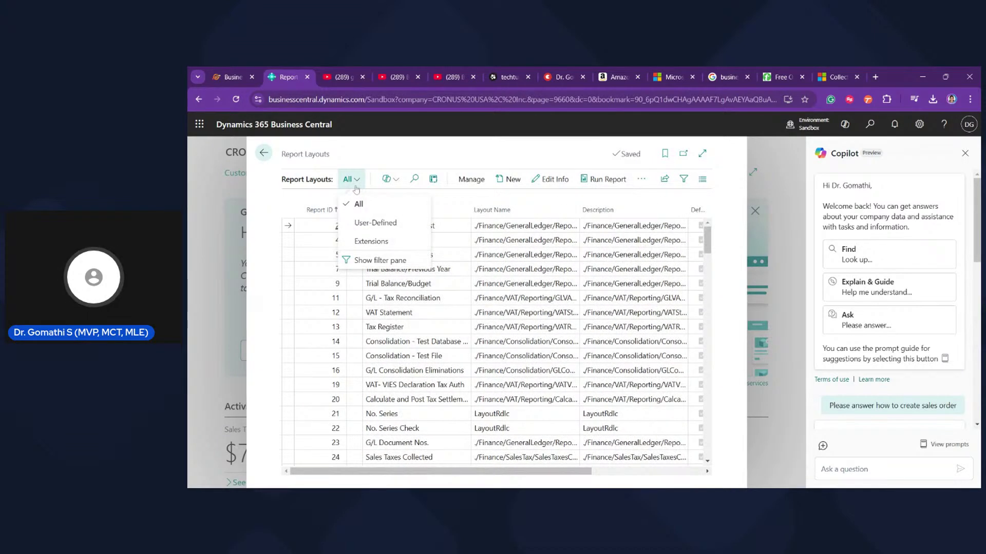
click(684, 179)
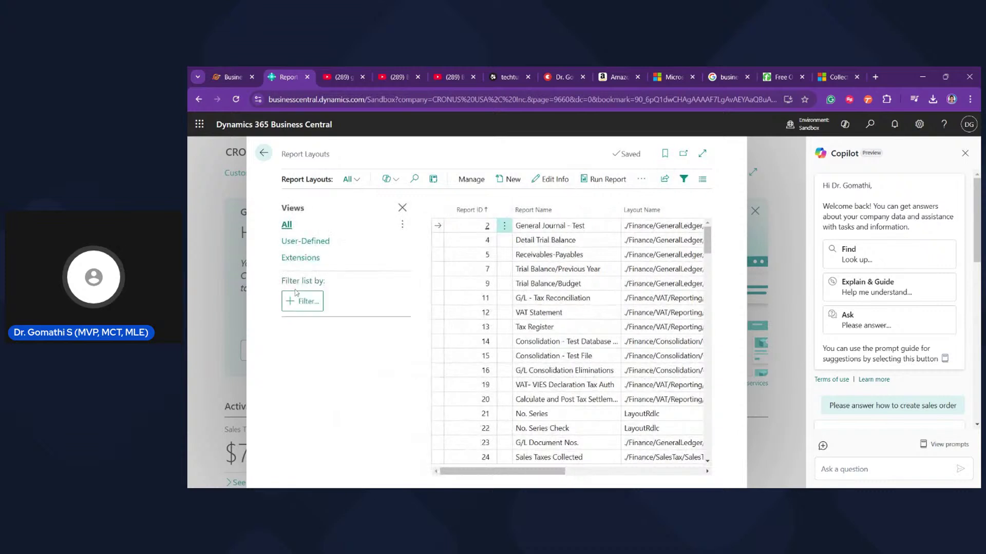
click(308, 301)
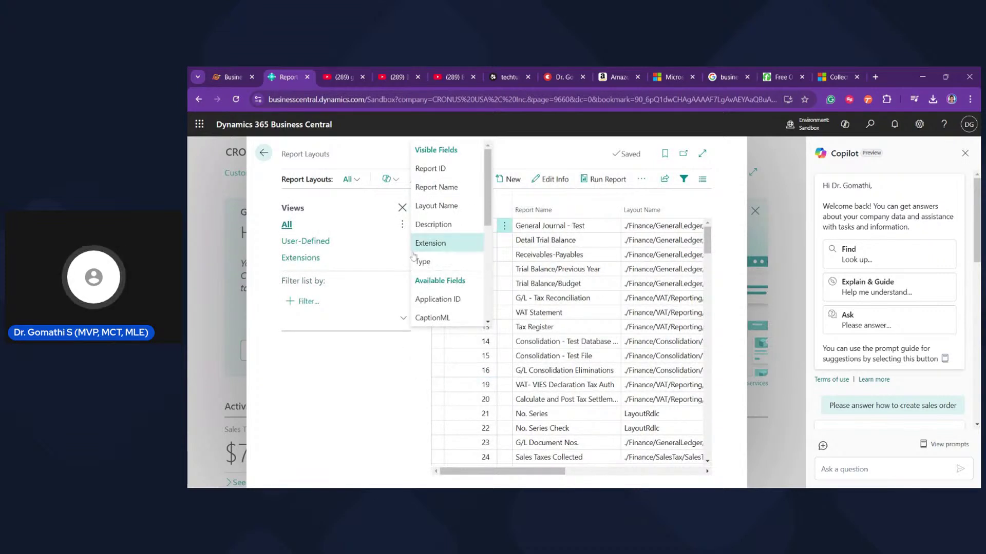
scroll(414, 256, down, 5)
click(358, 433)
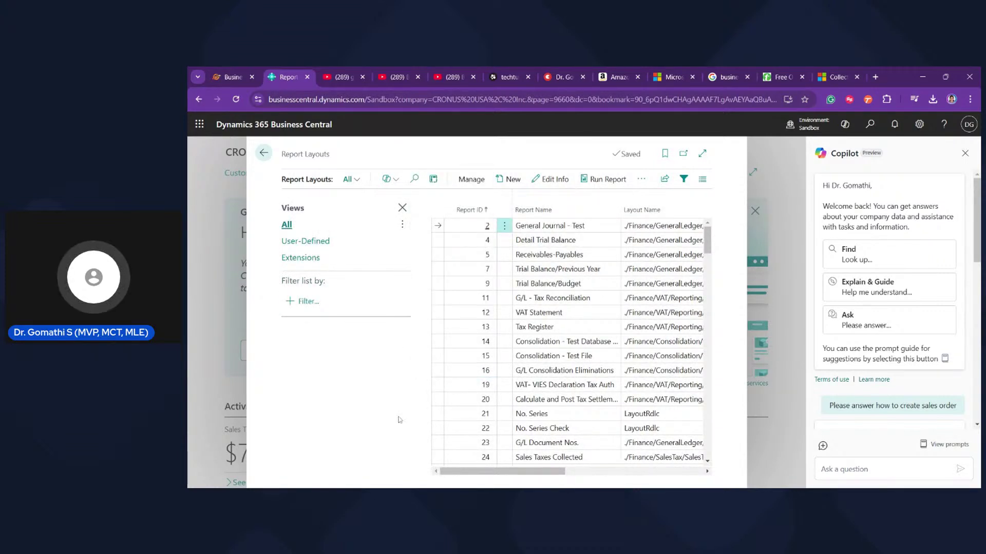
Add a Type filter to the Report Layouts list and examine its RDLC, Word, Excel and External options, leaving all of them unselected
scroll(527, 471, right, 3)
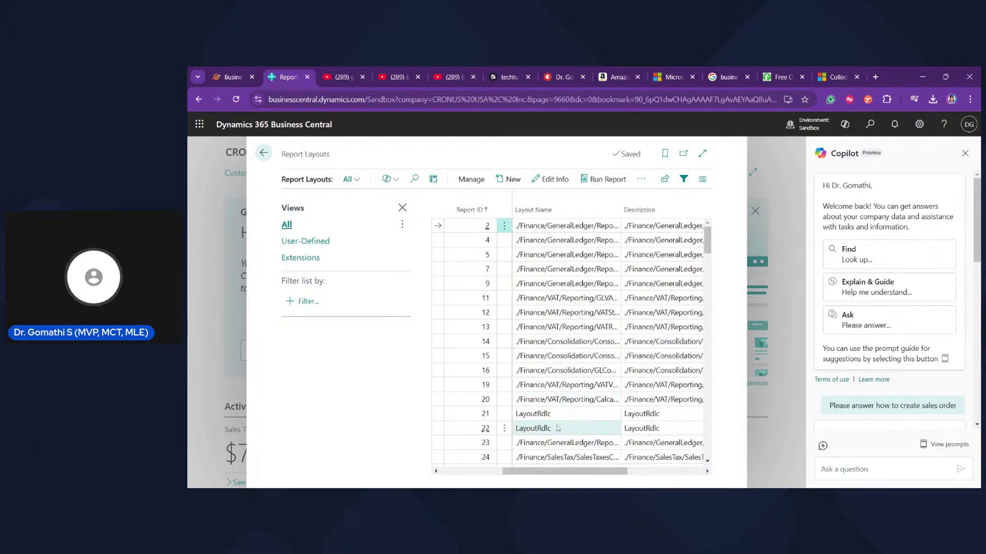
drag(567, 471, 664, 472)
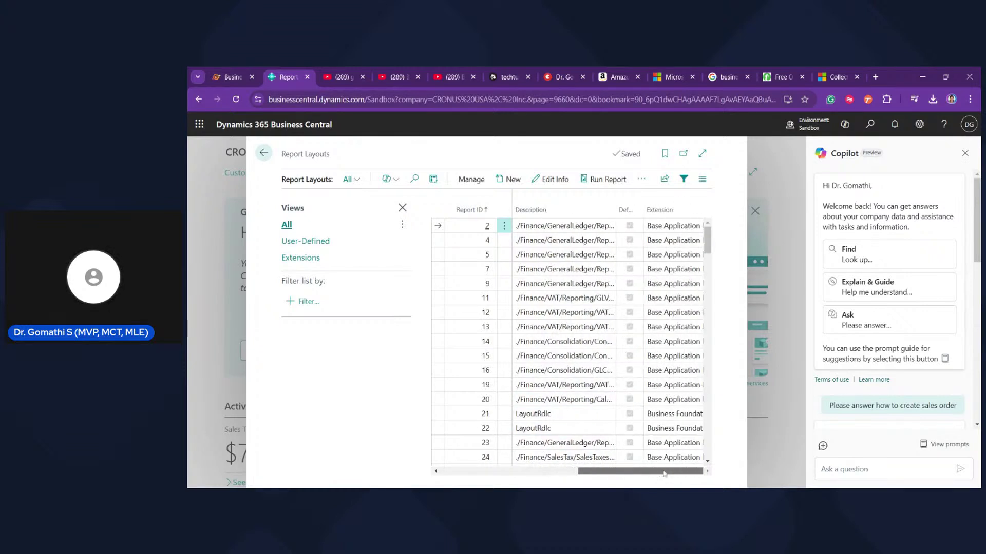
click(690, 212)
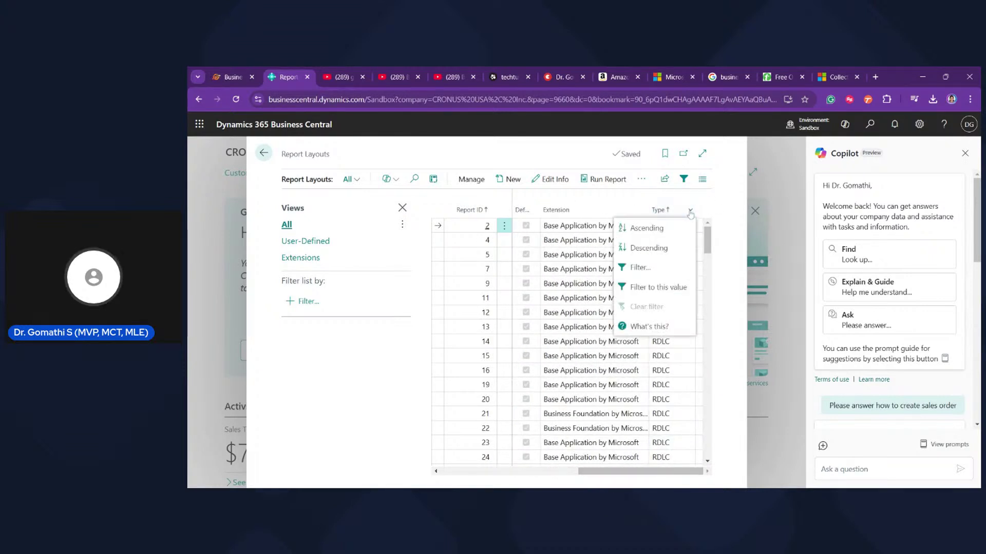
click(643, 267)
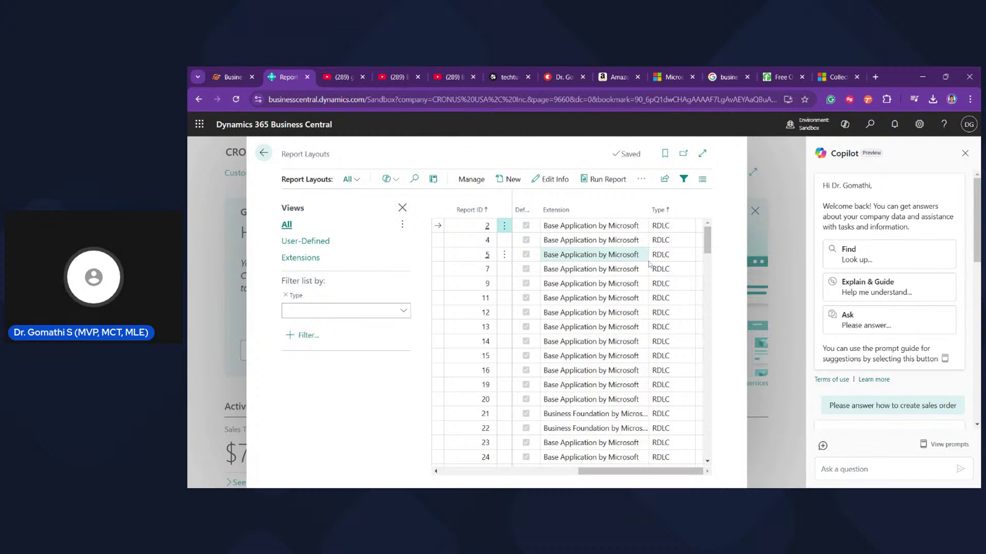
click(288, 311)
click(292, 327)
click(298, 335)
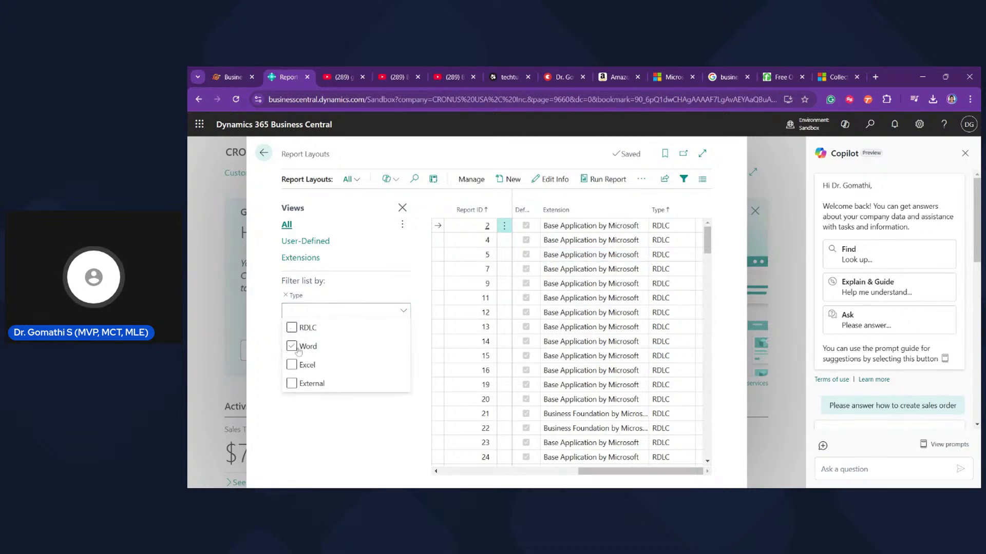
click(316, 387)
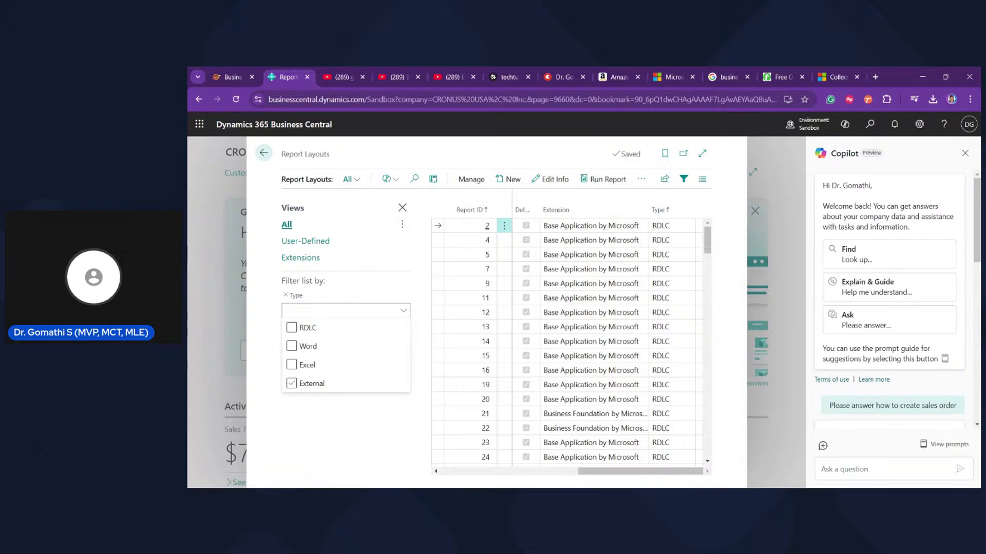
click(333, 382)
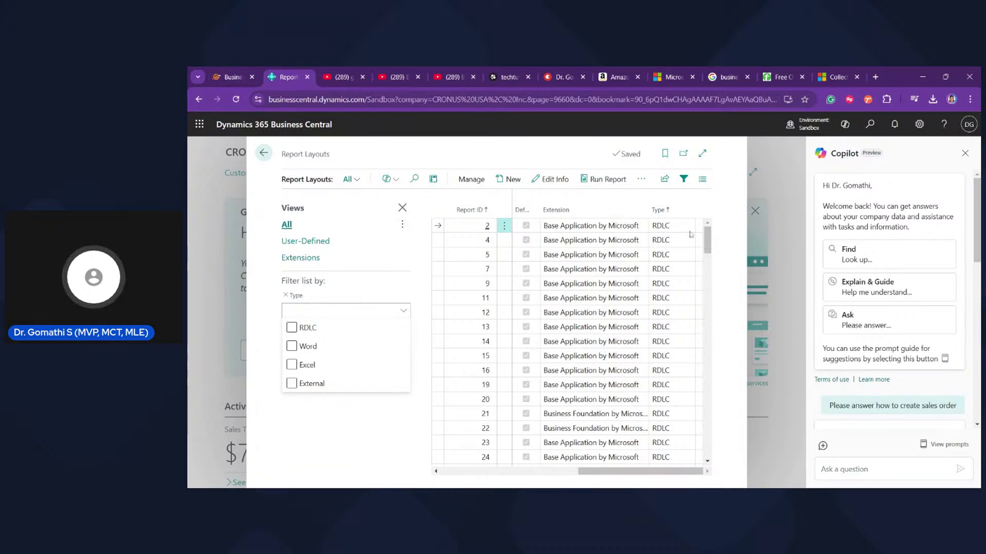
Check the mind map briefly, close the Report Layouts list in Business Central, and show the Shopify pages in the home page navigation
click(226, 77)
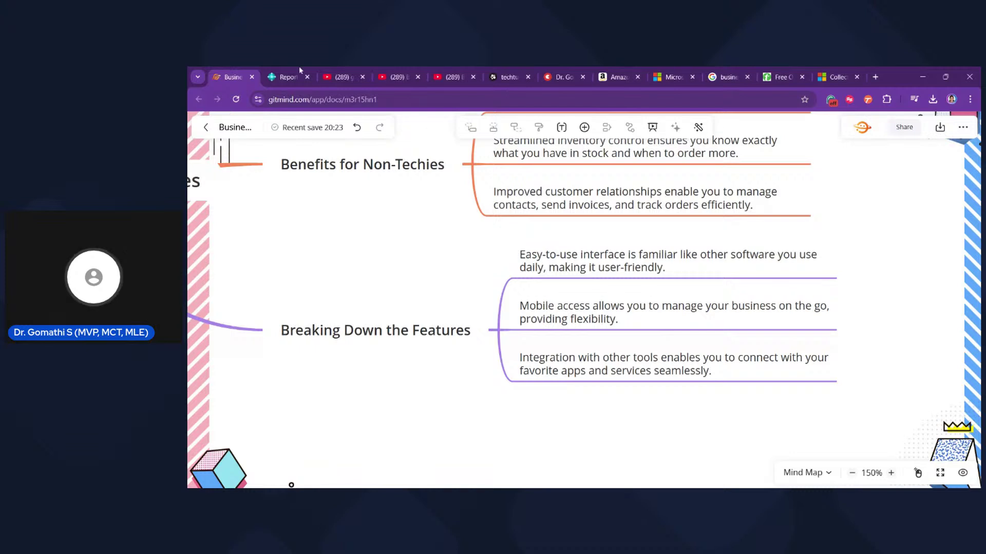
click(285, 77)
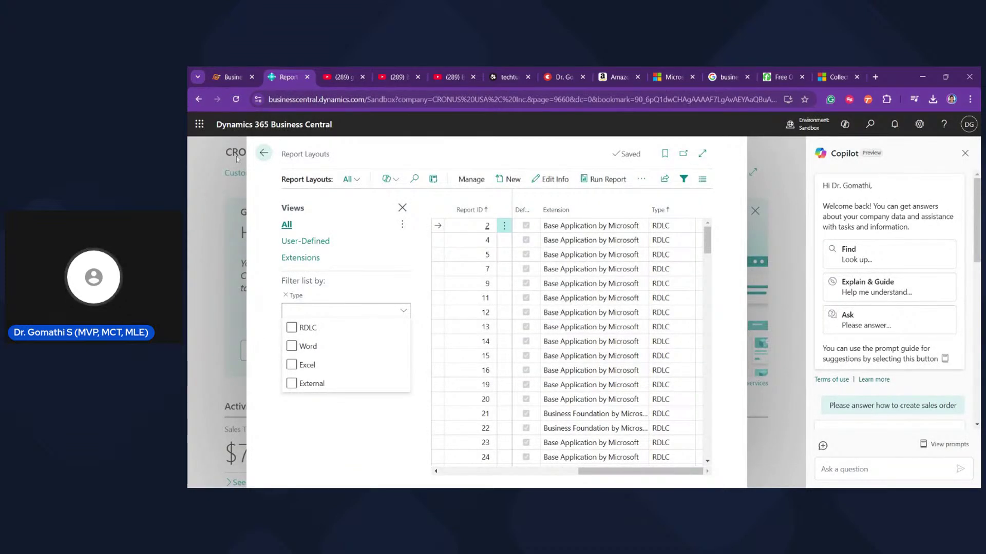
click(263, 153)
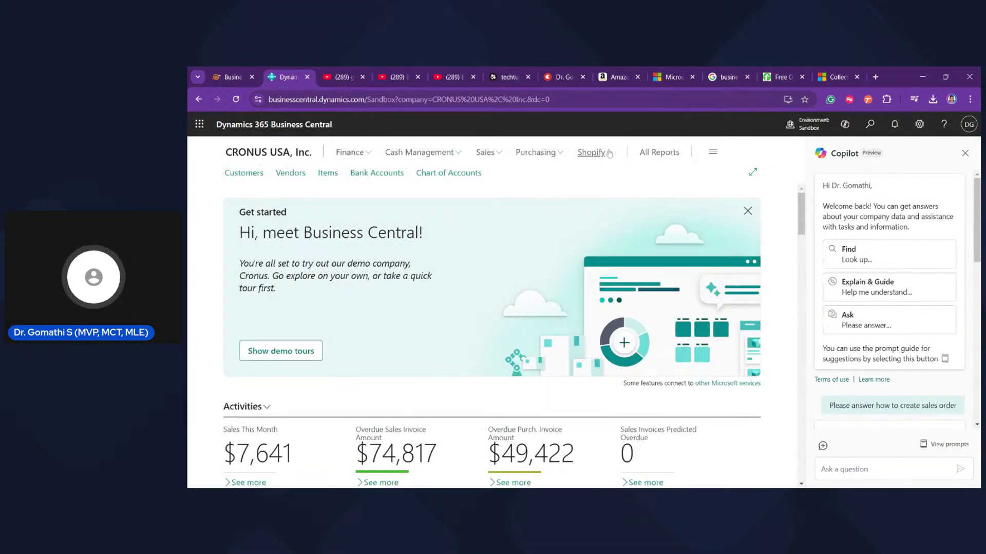
mouse_move(596, 153)
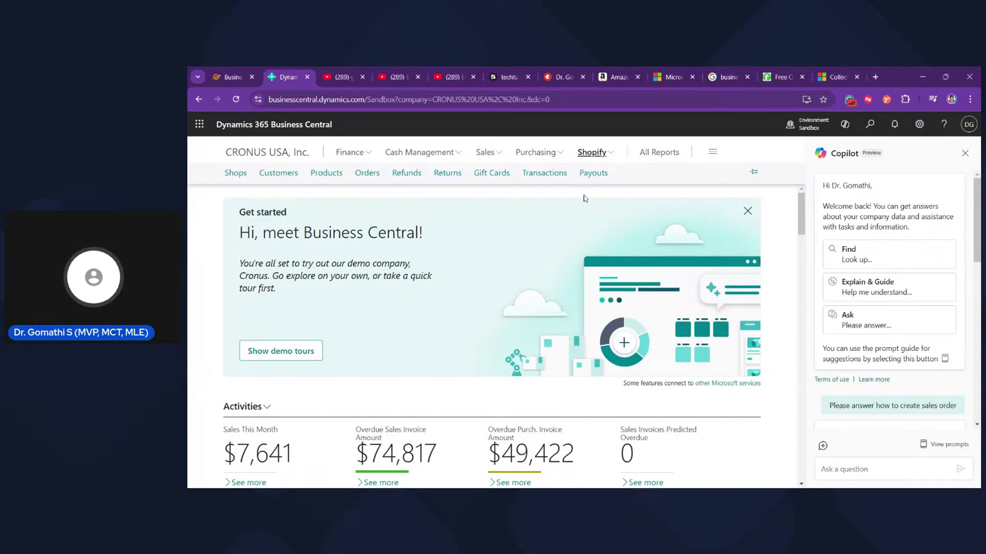
Dismiss the search window and examine the home page from its activity tiles to the Business Performance, Trial Balance, Power BI and Report Inbox parts
click(870, 125)
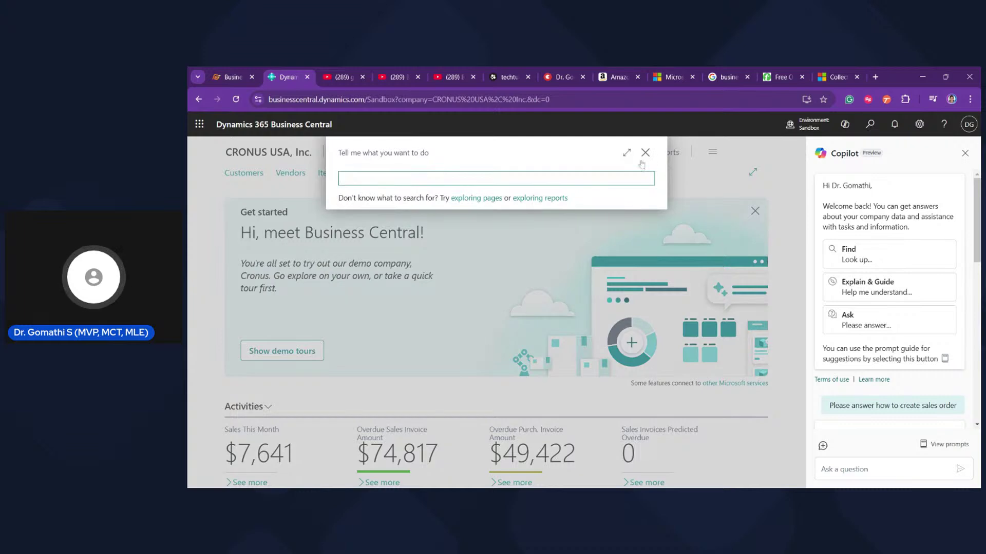
click(737, 309)
scroll(737, 309, down, 15)
scroll(737, 309, down, 15)
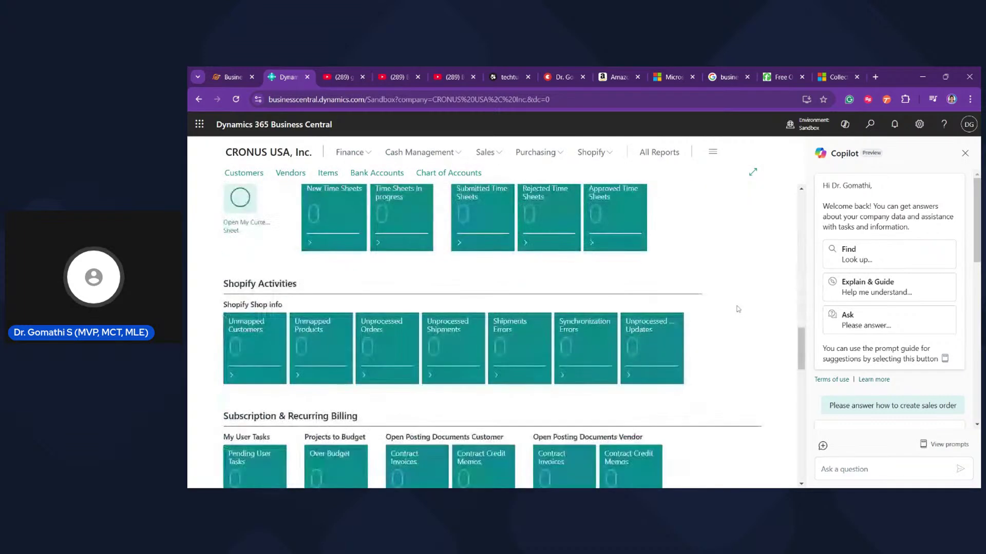
scroll(641, 328, down, 5)
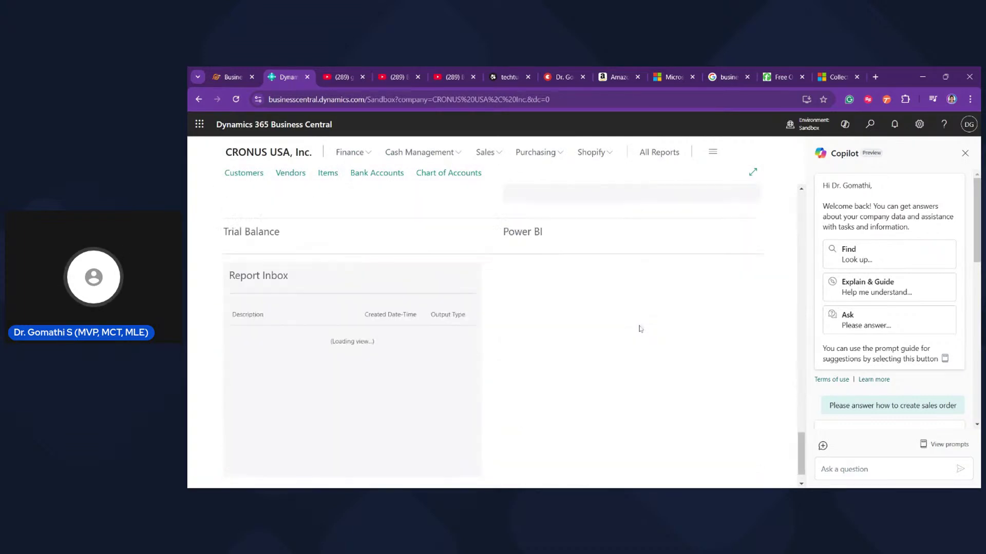
scroll(640, 329, up, 5)
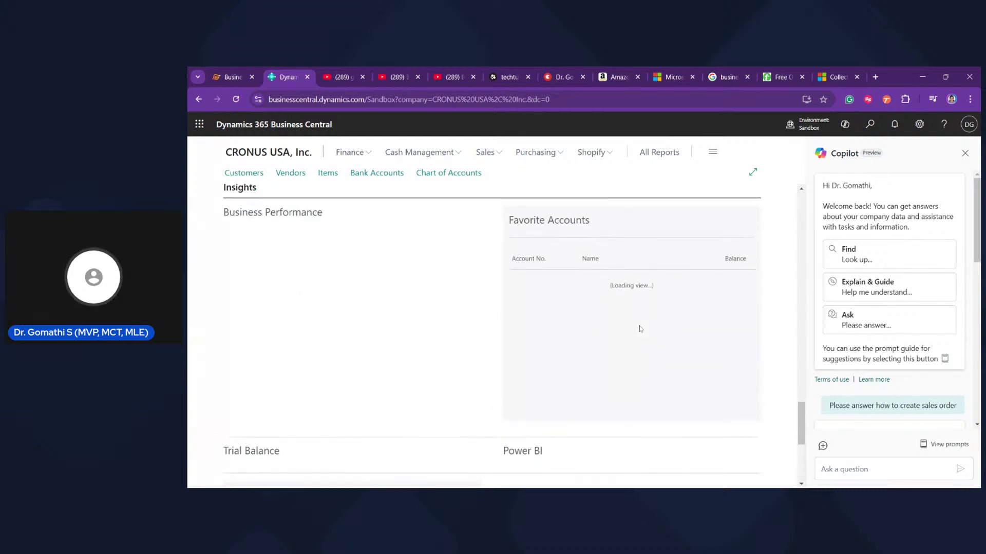
scroll(524, 368, down, 4)
drag(504, 247, 574, 255)
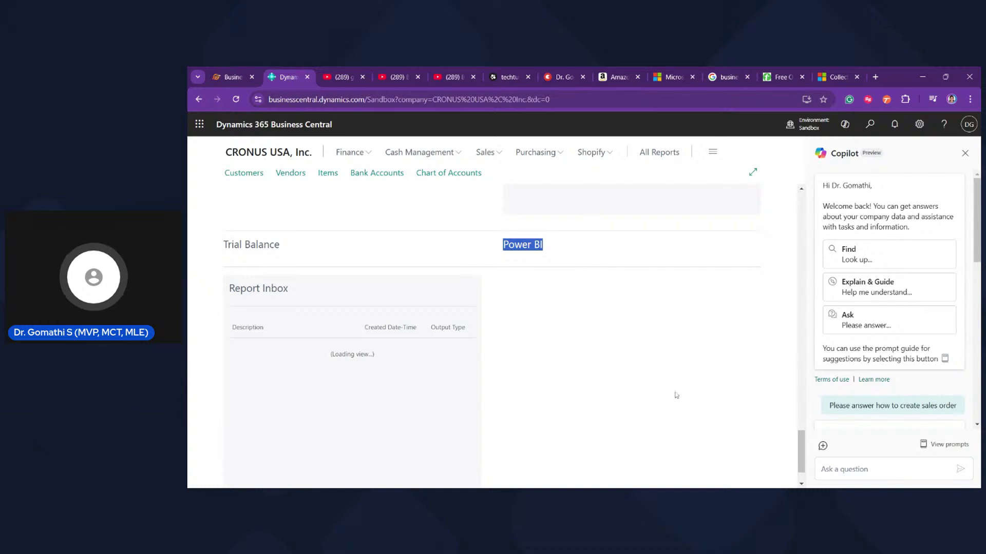
scroll(677, 403, up, 2)
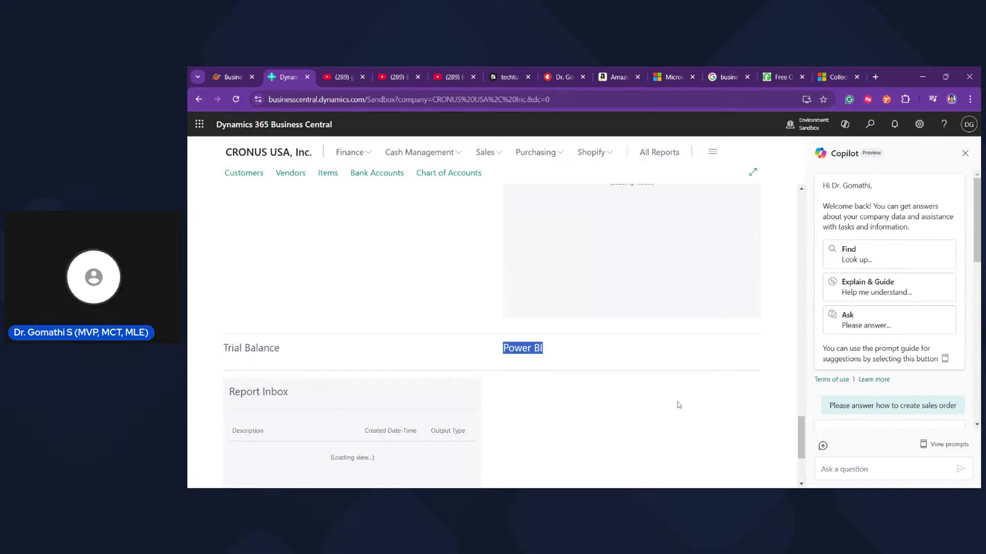
scroll(679, 405, up, 10)
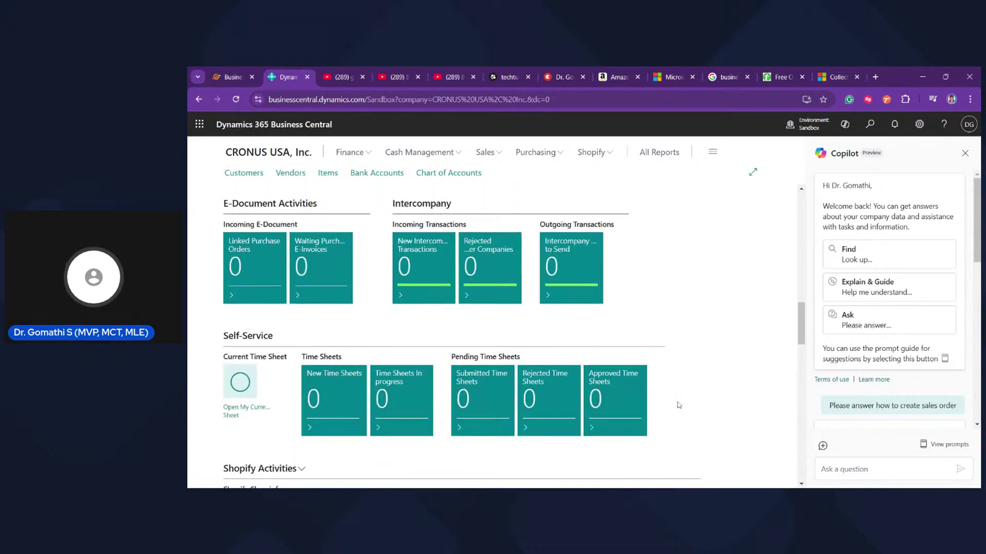
scroll(678, 405, up, 3)
scroll(679, 405, down, 10)
scroll(678, 405, up, 6)
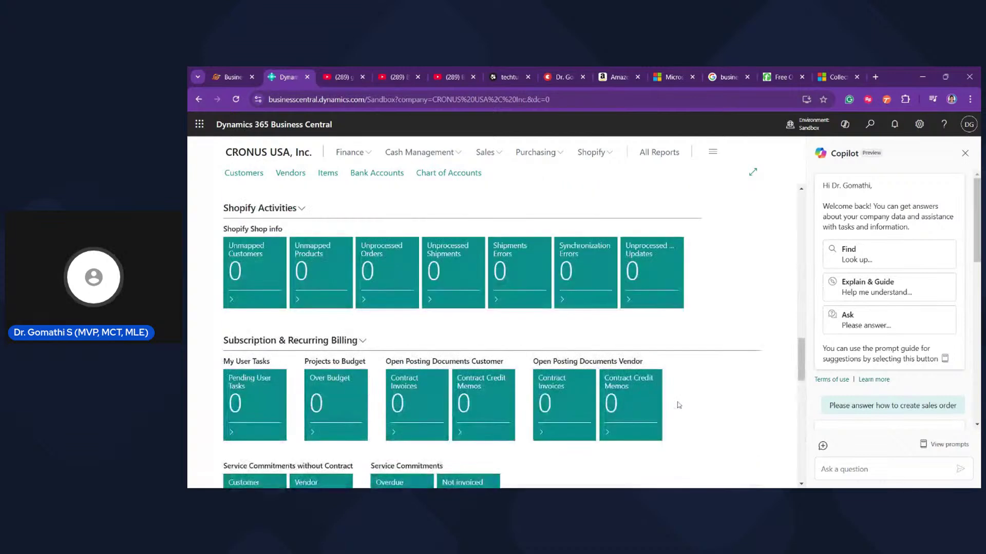
scroll(679, 405, up, 15)
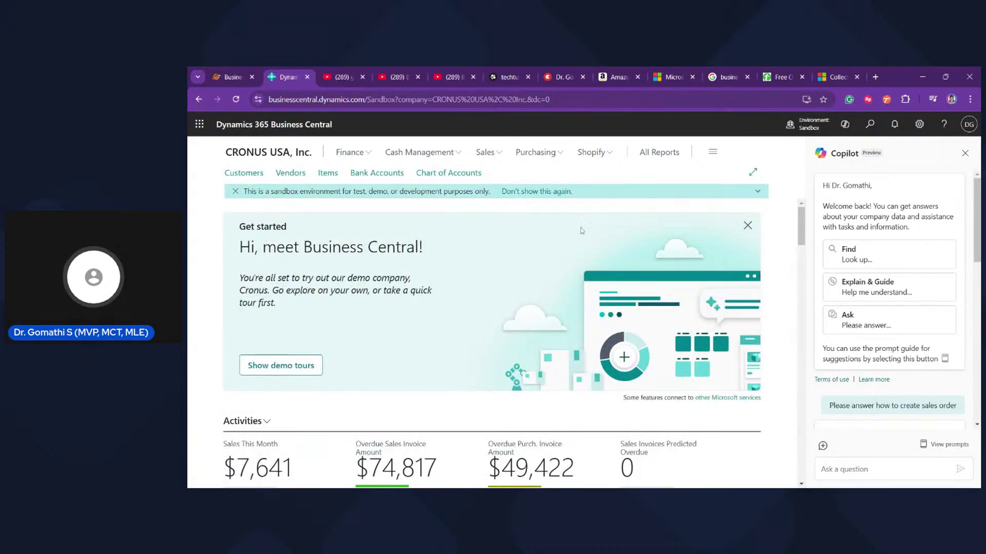
Close the Copilot pane, open the Customers list, and dismiss its introductory tip
click(965, 154)
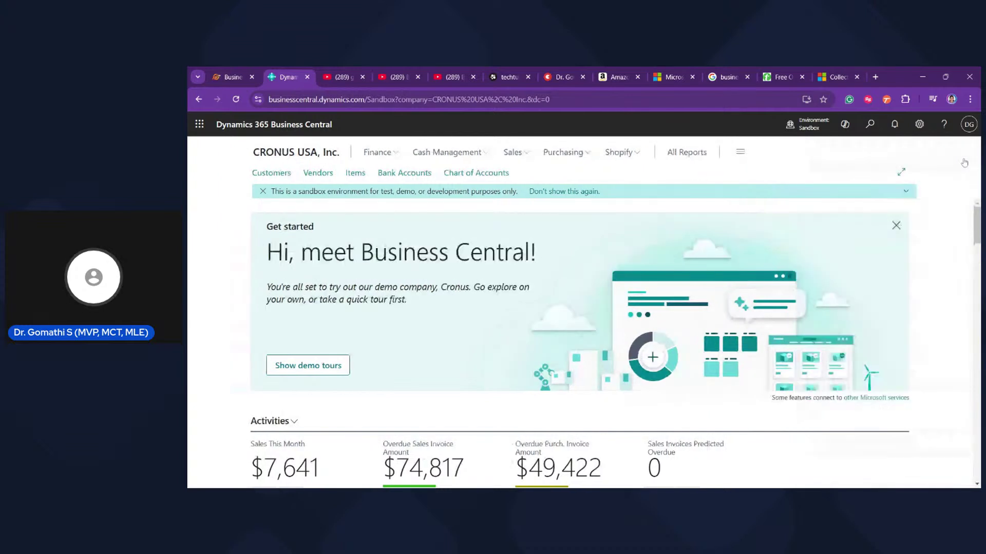
click(262, 178)
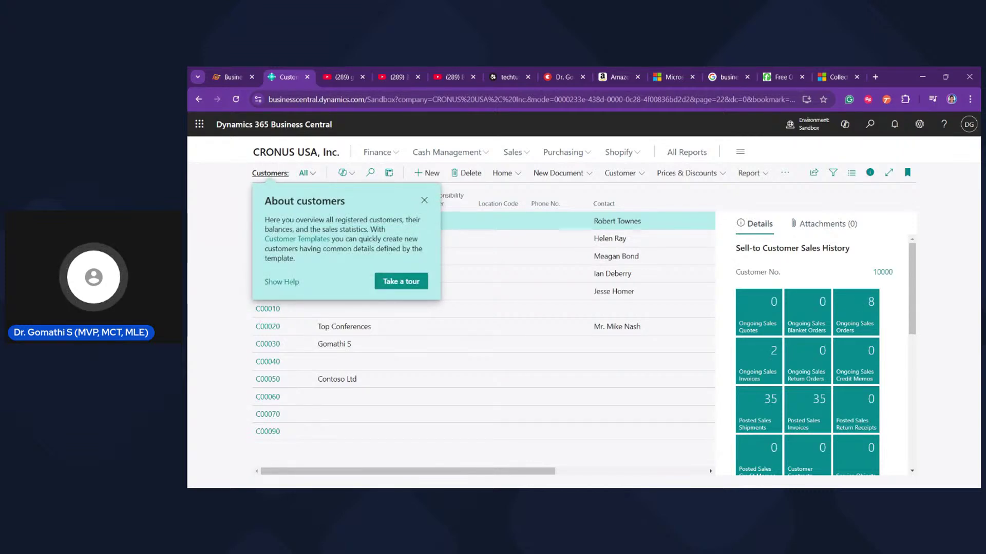
click(424, 201)
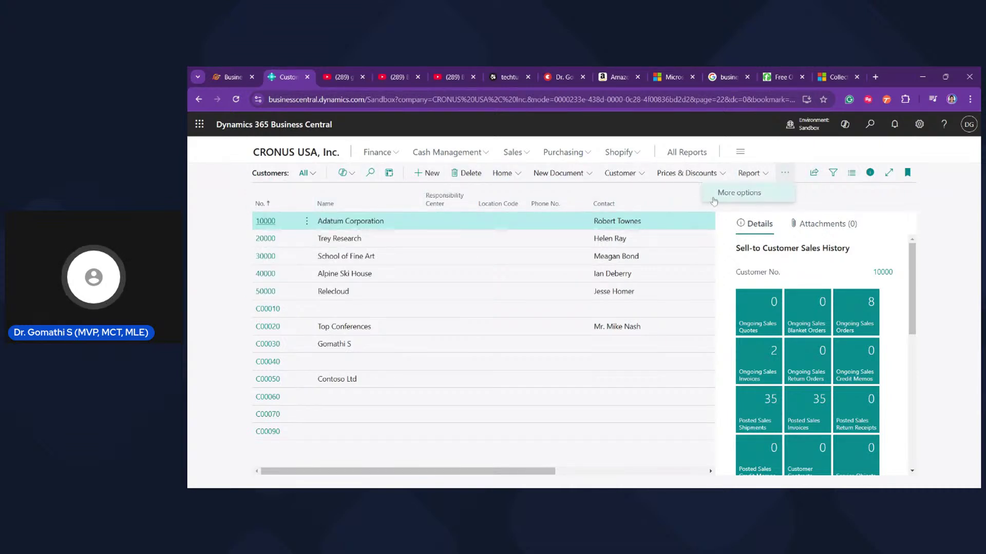
Expand the additional actions of the Customers list to show the Power Automate options for creating and managing flows
click(714, 201)
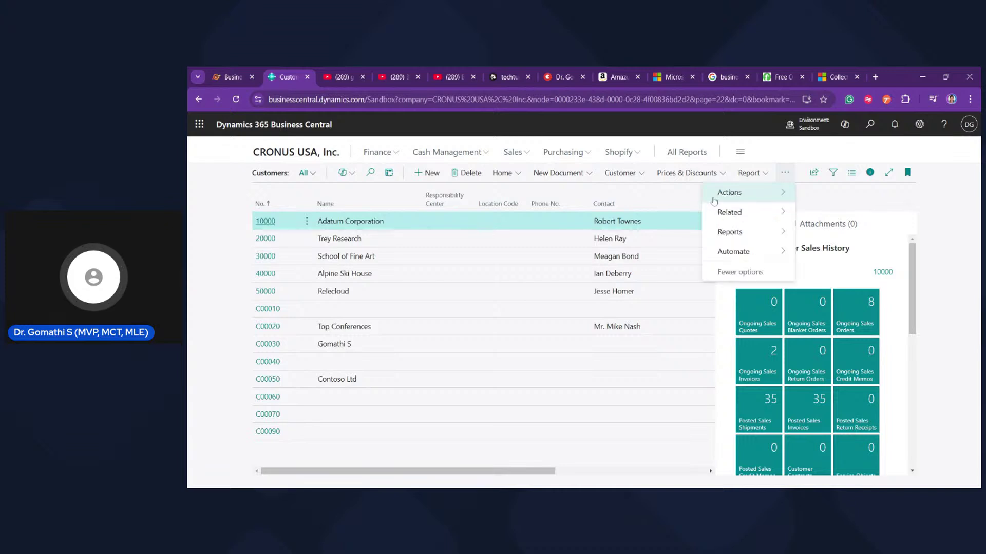
mouse_move(770, 251)
mouse_move(800, 257)
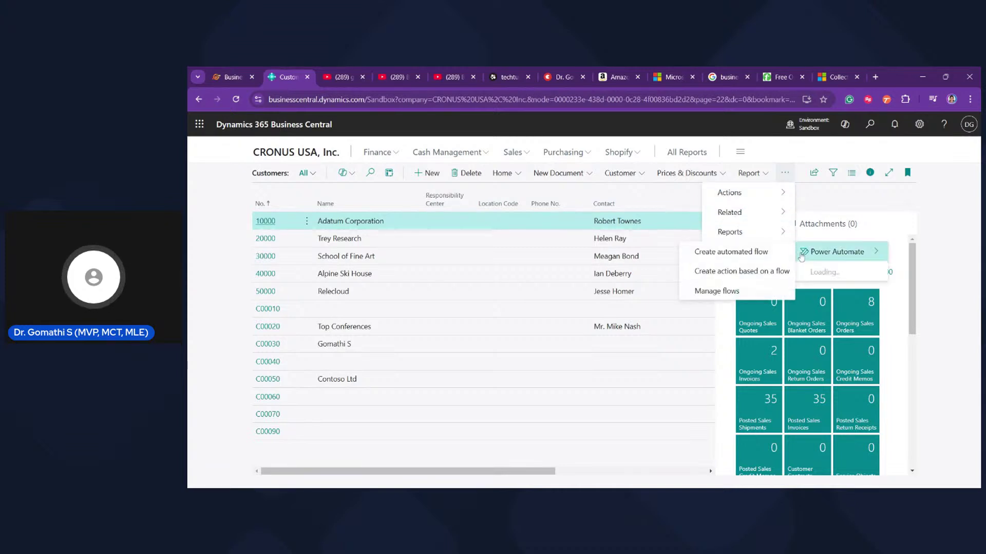
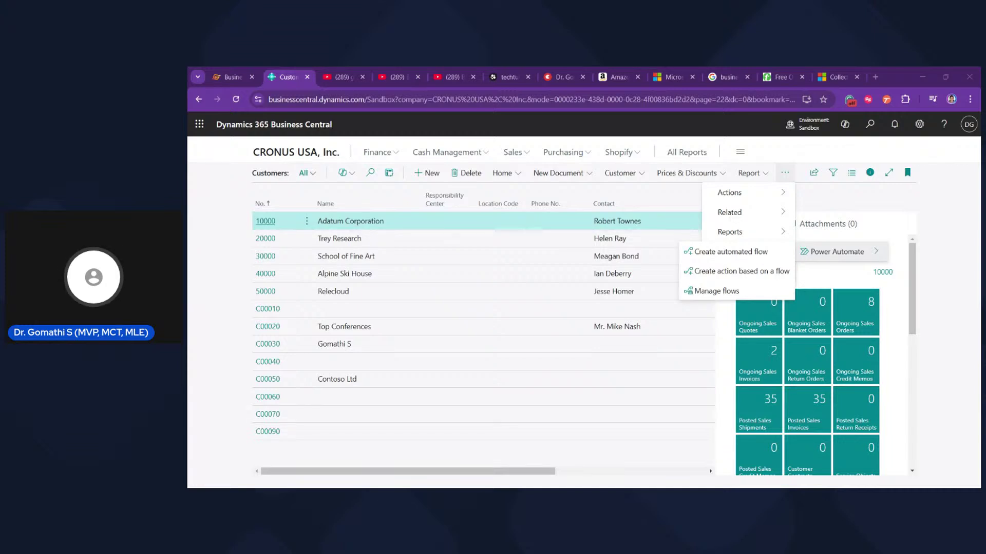
Review the "Breaking Down the Features" branch of the mind map in GitMind, and return to the Customers list in Business Central
click(231, 77)
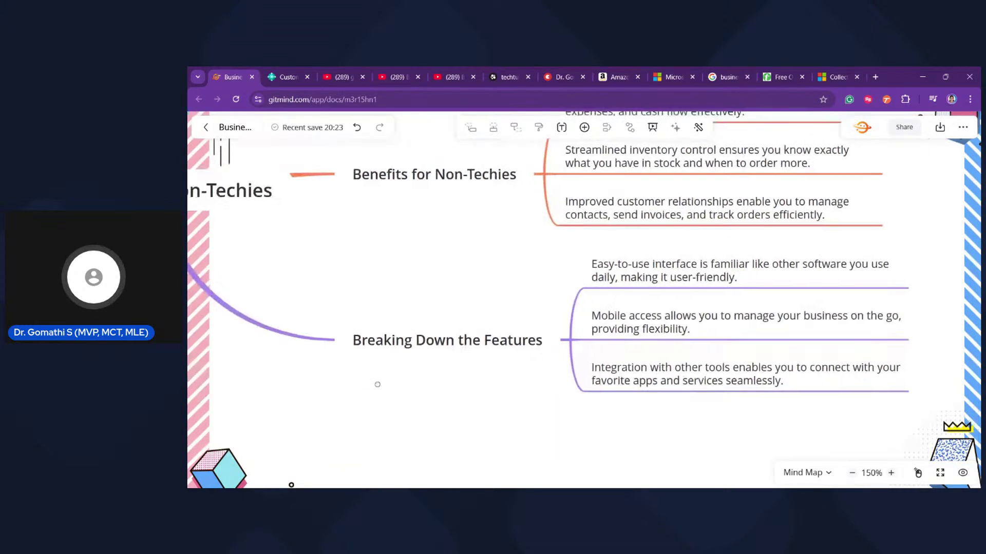
drag(377, 385, 315, 374)
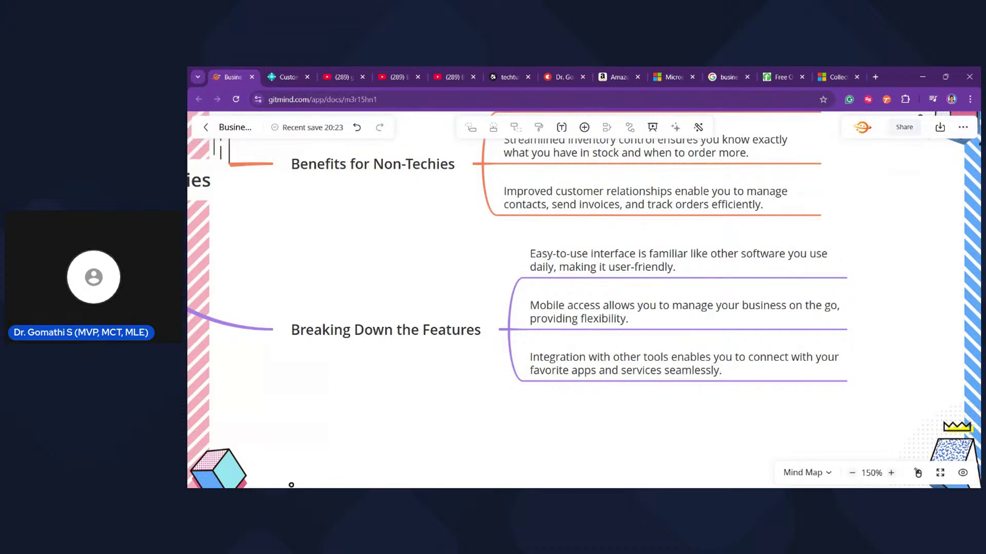
click(284, 77)
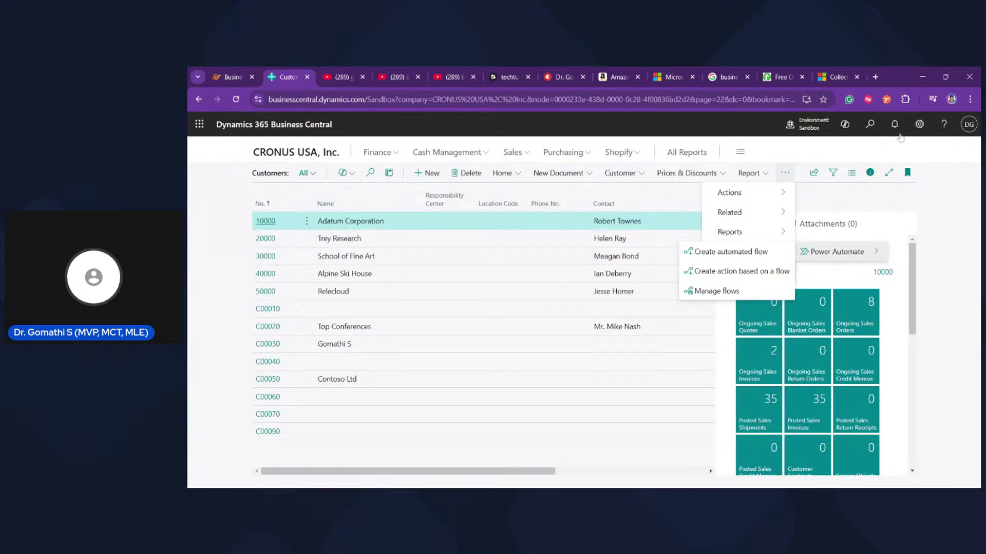
Search for "item", open the Items list, and look over the details of the selected item
key(alt+q)
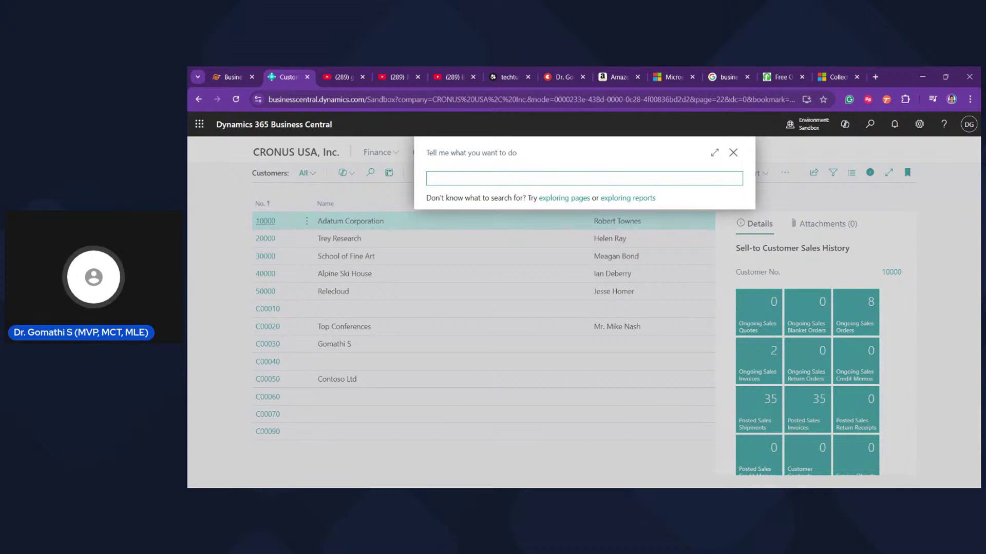
text(item)
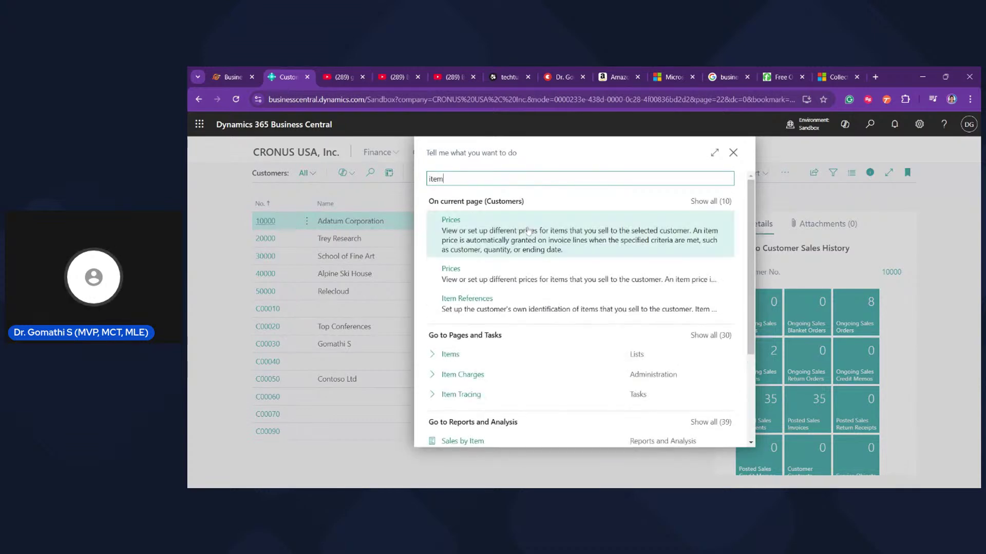
click(466, 343)
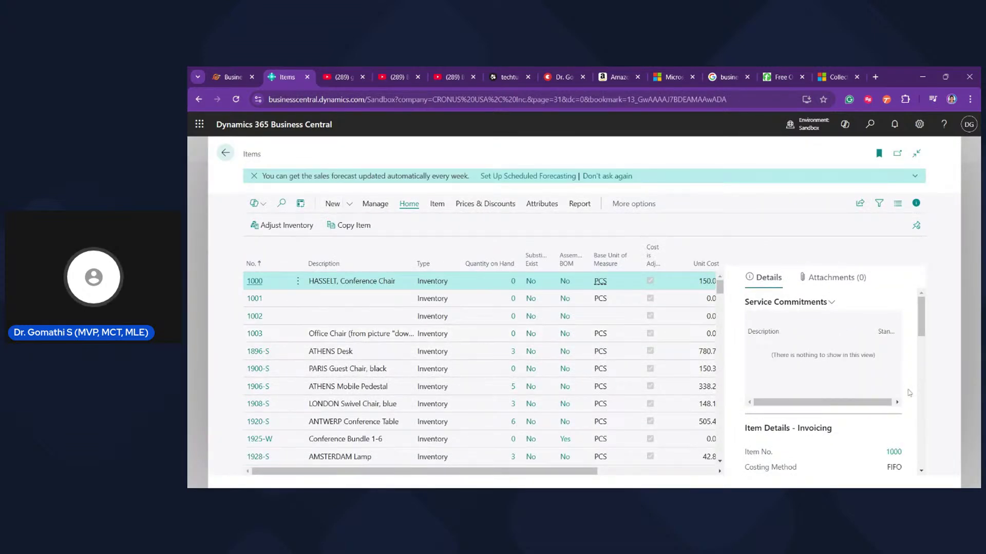
scroll(911, 395, down, 5)
scroll(911, 395, up, 5)
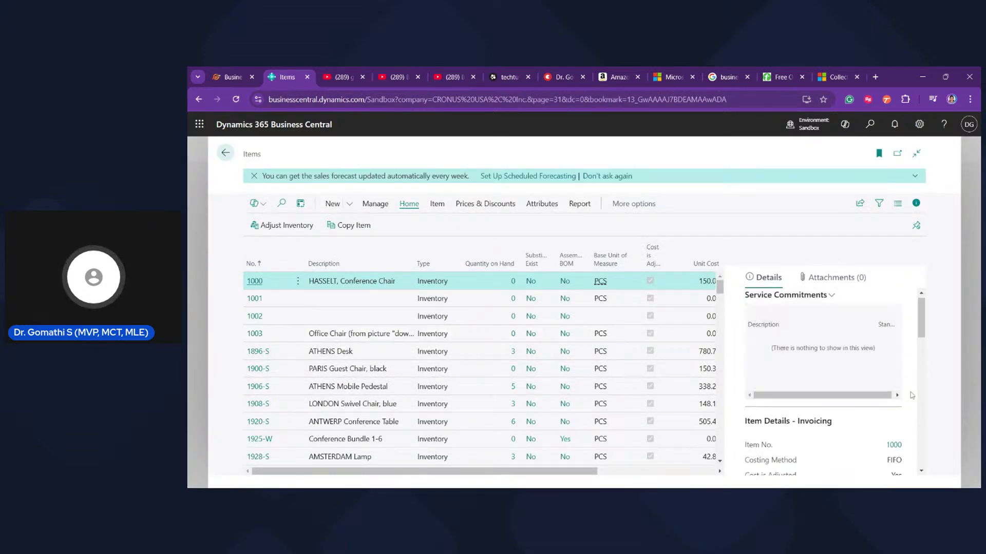
Open the item card of item 1003, the office chair created from a picture
click(345, 336)
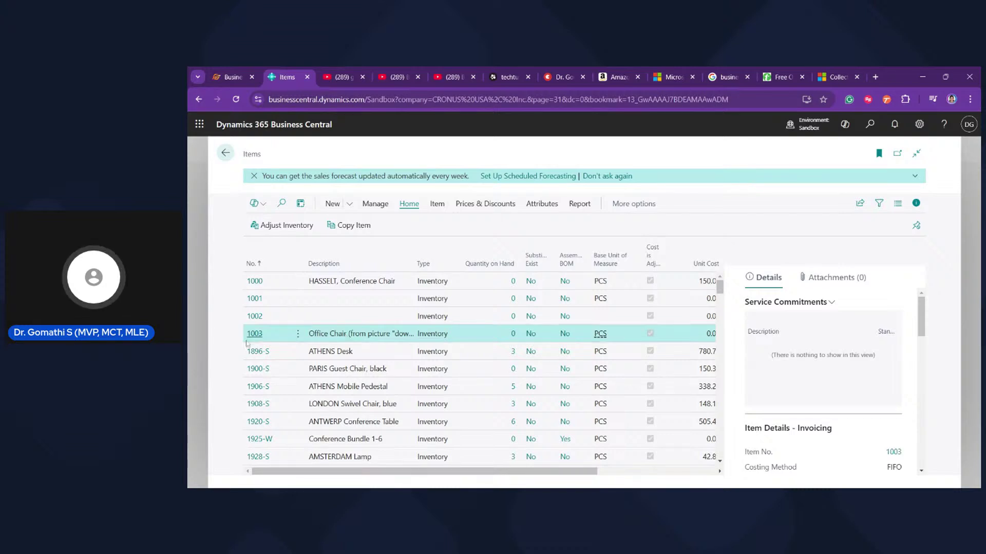
click(449, 337)
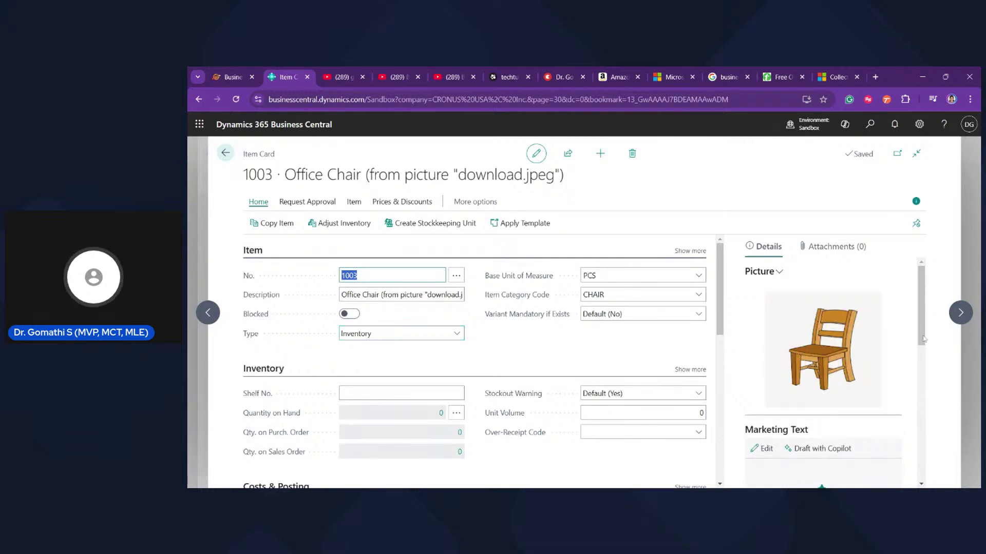
Create the marketing text draft for item 1003 with Copilot, keep it, and return to the Customers list
scroll(925, 362, down, 3)
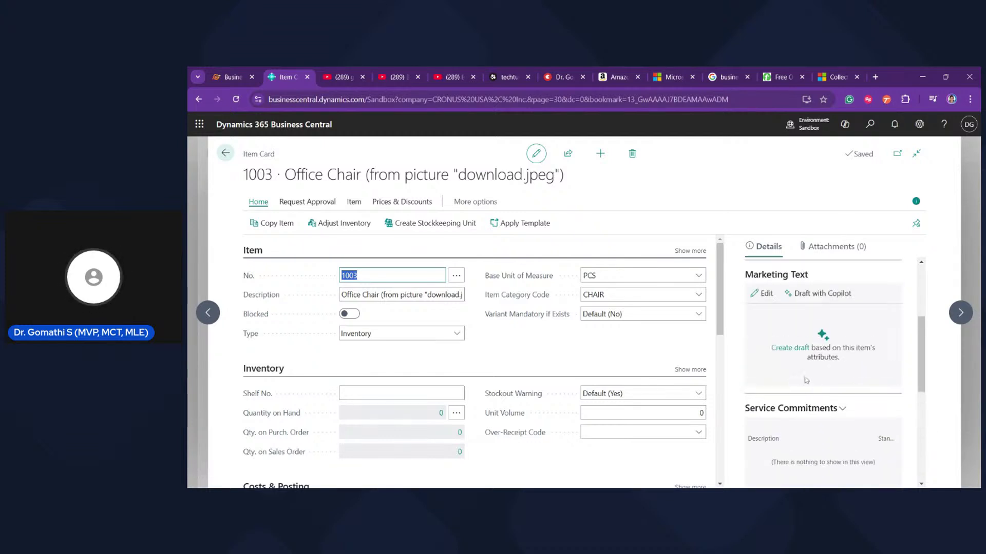
click(782, 349)
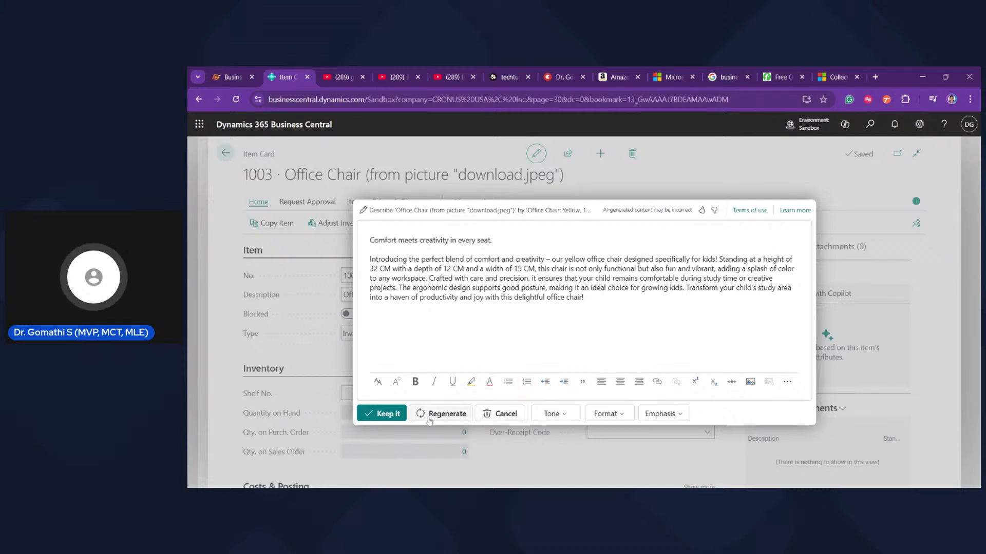
click(382, 413)
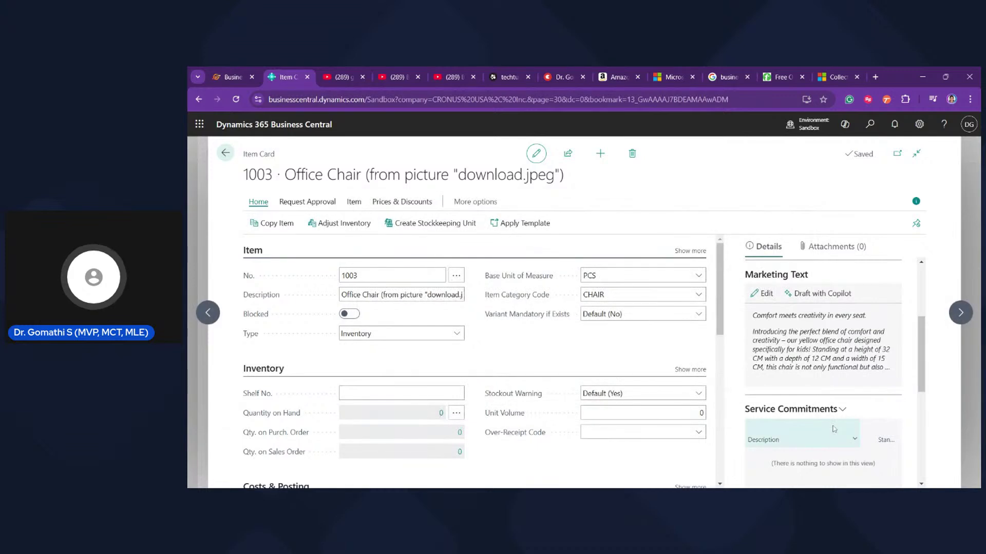
drag(755, 315, 894, 369)
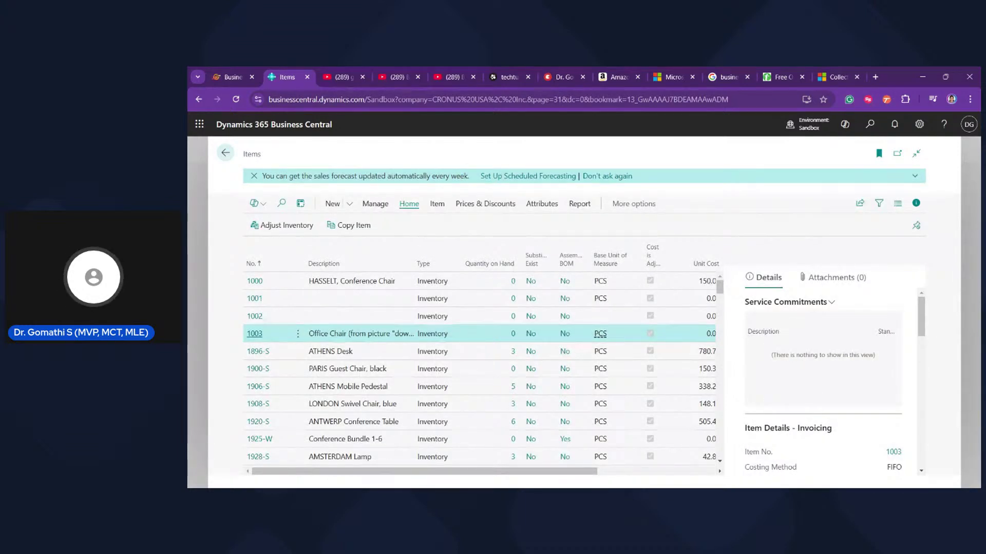
click(223, 153)
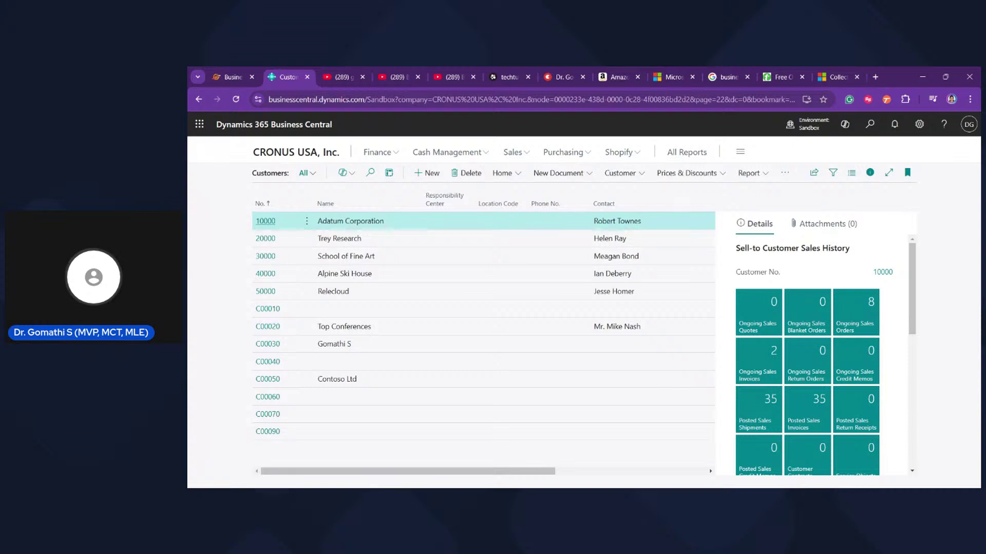
Search the web in a new browser tab for "business central wave 1 2025" and open Microsoft Learn's "What's new and planned for Dynamics 365 Business Central"
click(877, 76)
text(busin)
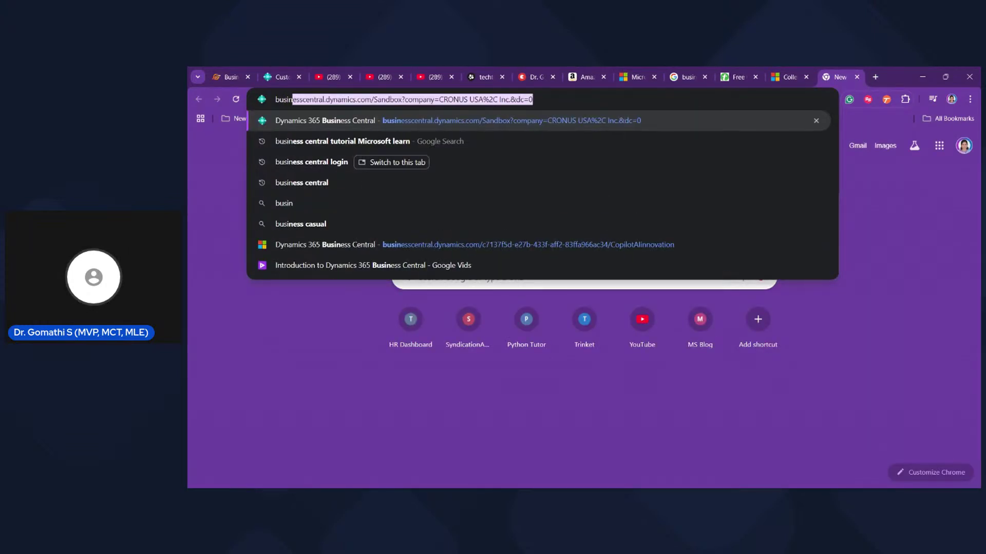
text(ess centra)
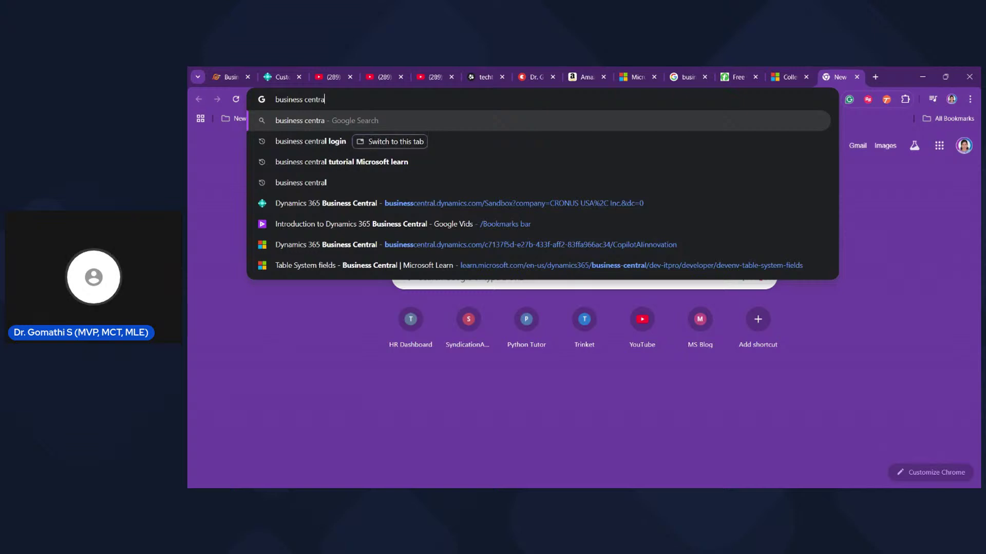
text(l wave 1)
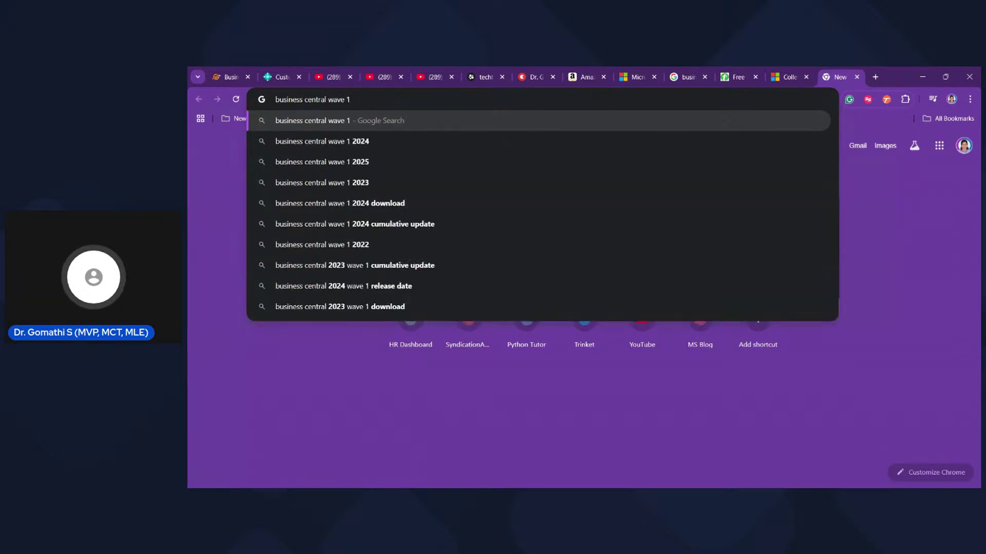
text(2)
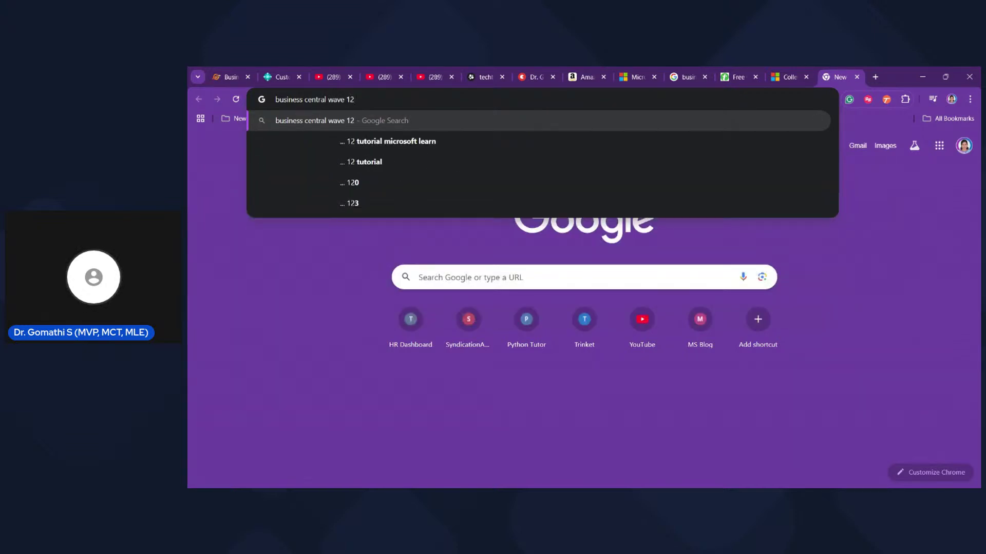
key(BackSpace)
key(Down)
key(Down)
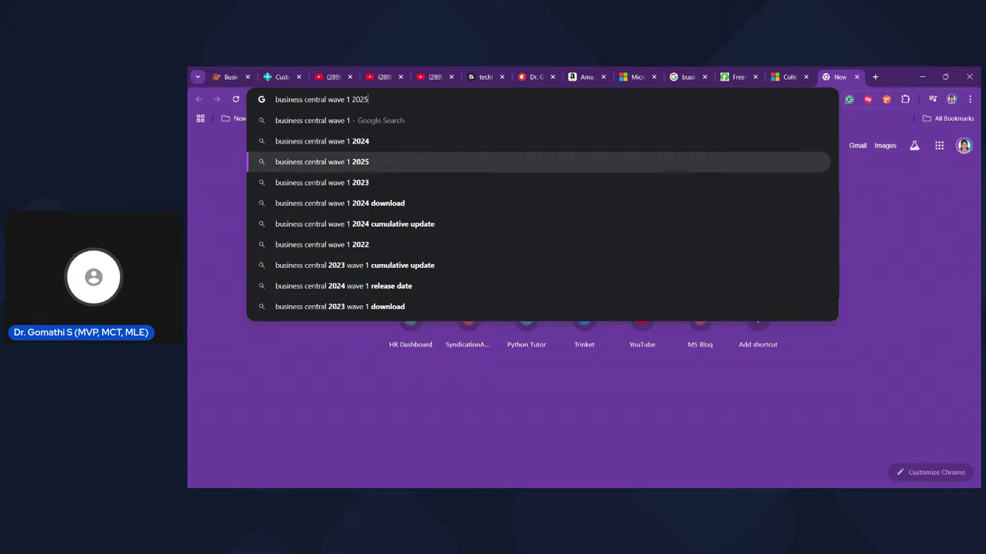
key(Return)
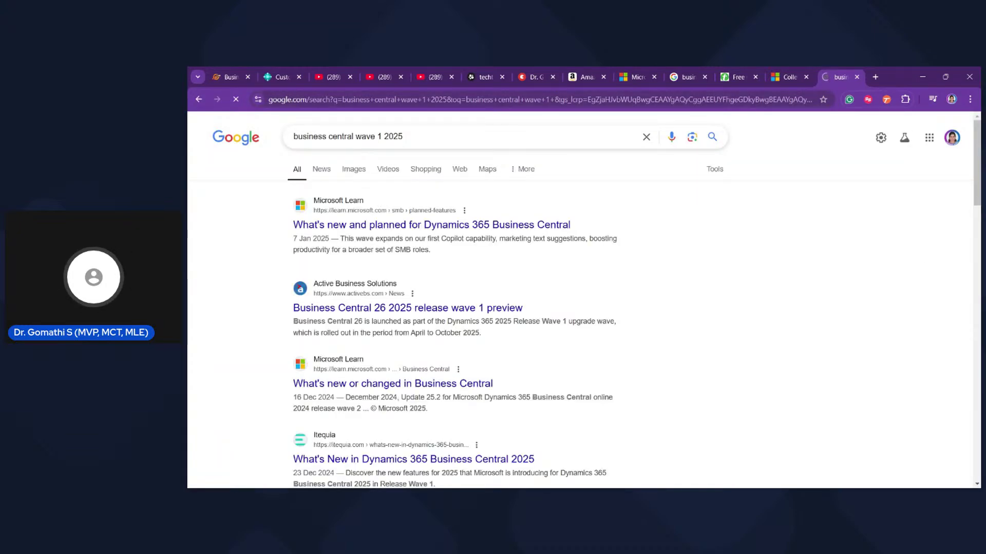
click(422, 225)
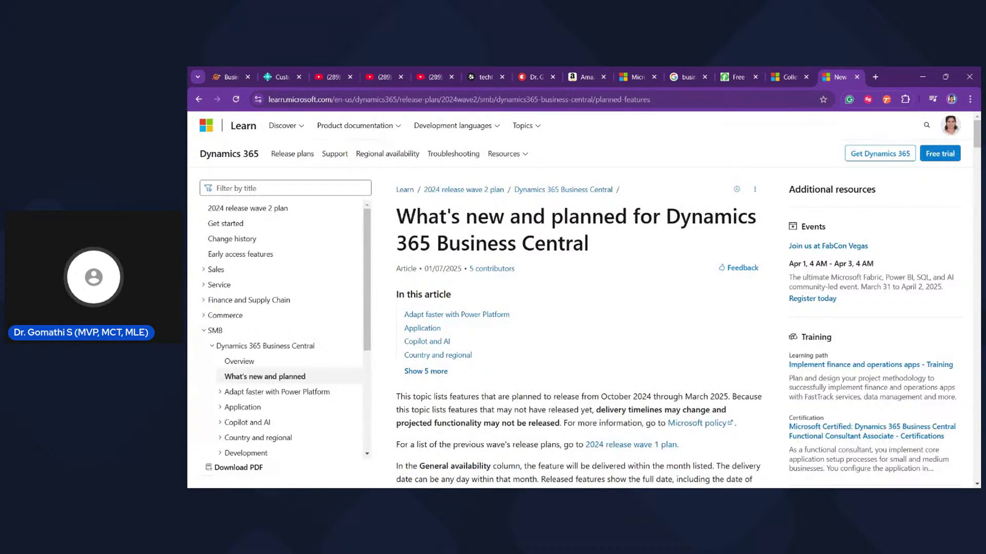
Examine the article's publication date and the availability dates in its "Adapt faster with Power Platform" and Application feature tables
scroll(580, 300, down, 3)
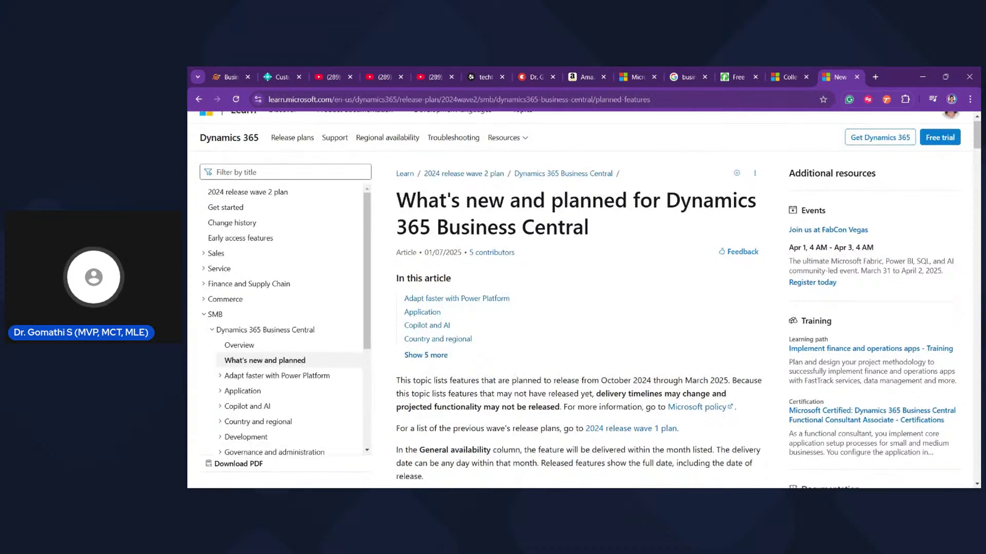
scroll(580, 301, up, 3)
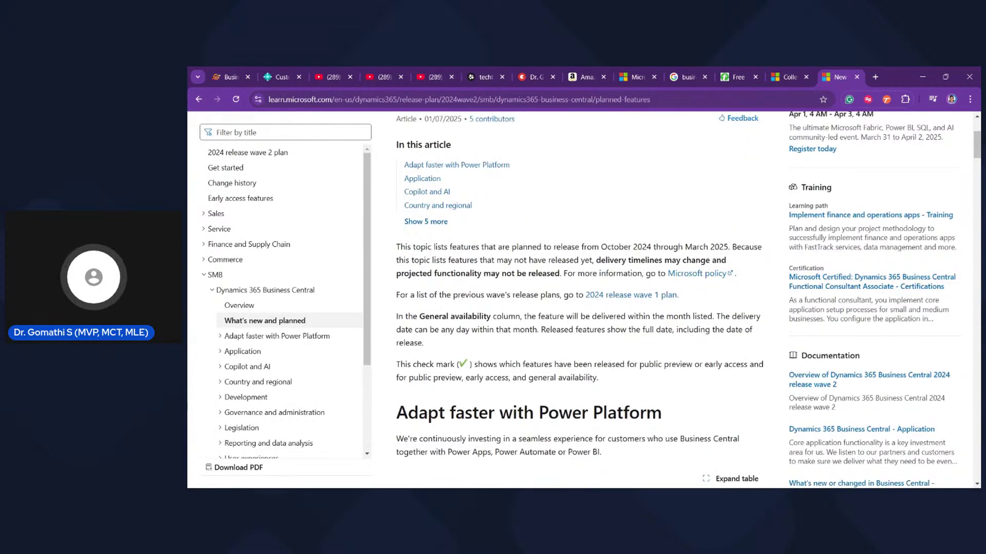
drag(397, 216, 586, 244)
scroll(586, 244, down, 10)
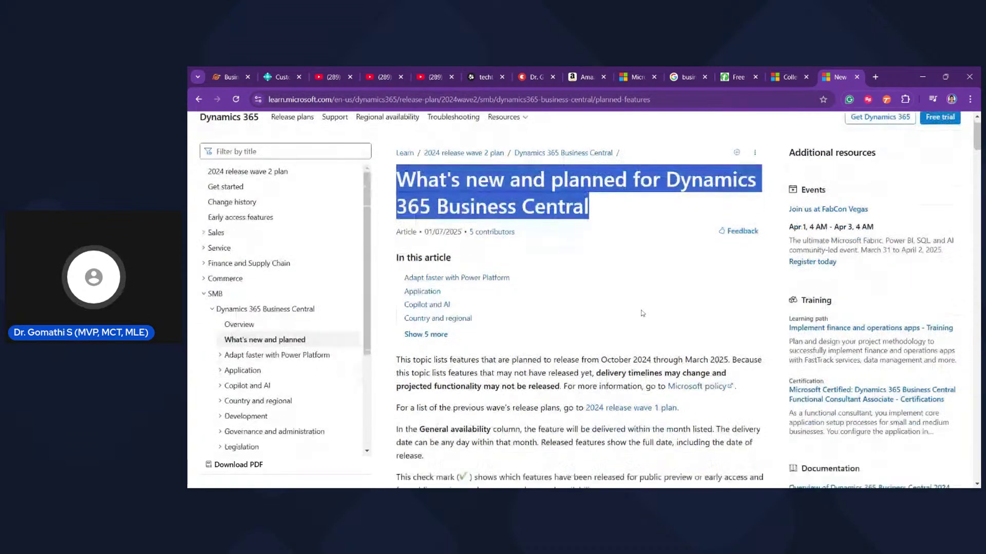
drag(717, 216, 769, 223)
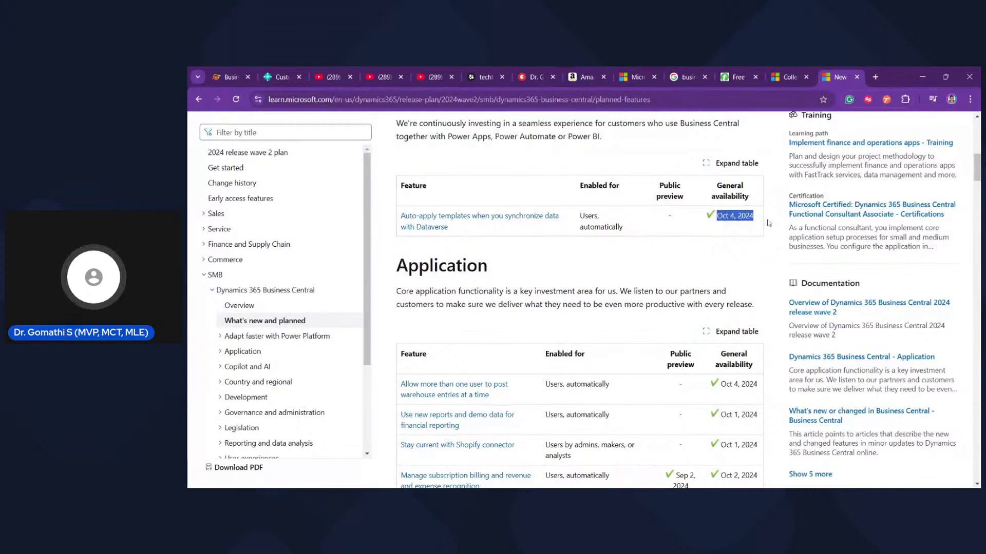
scroll(682, 434, down, 3)
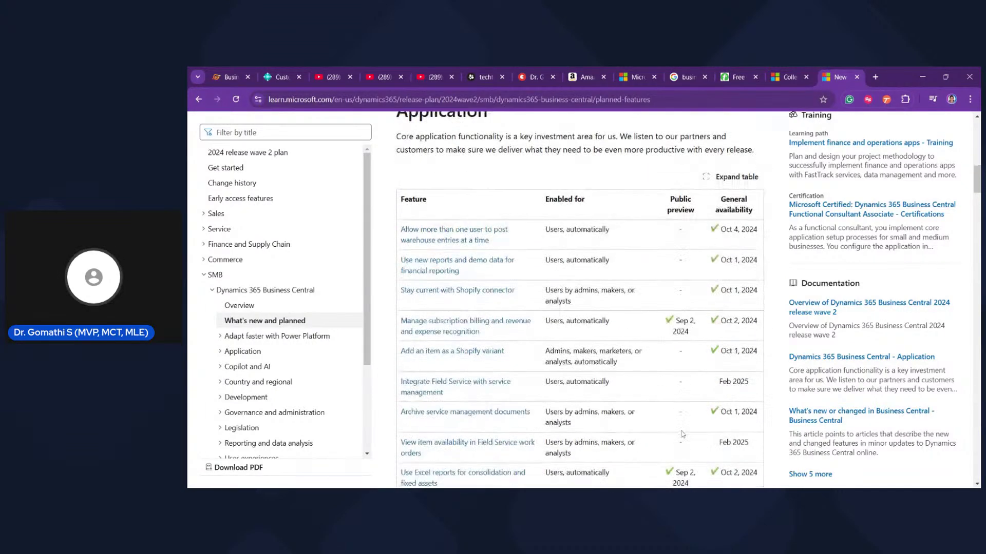
scroll(682, 434, down, 8)
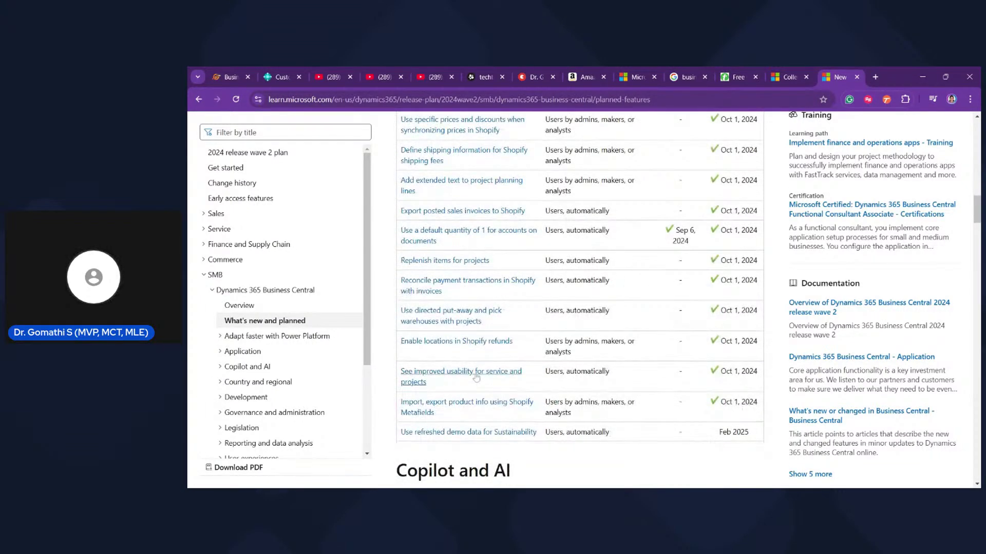
scroll(477, 378, down, 3)
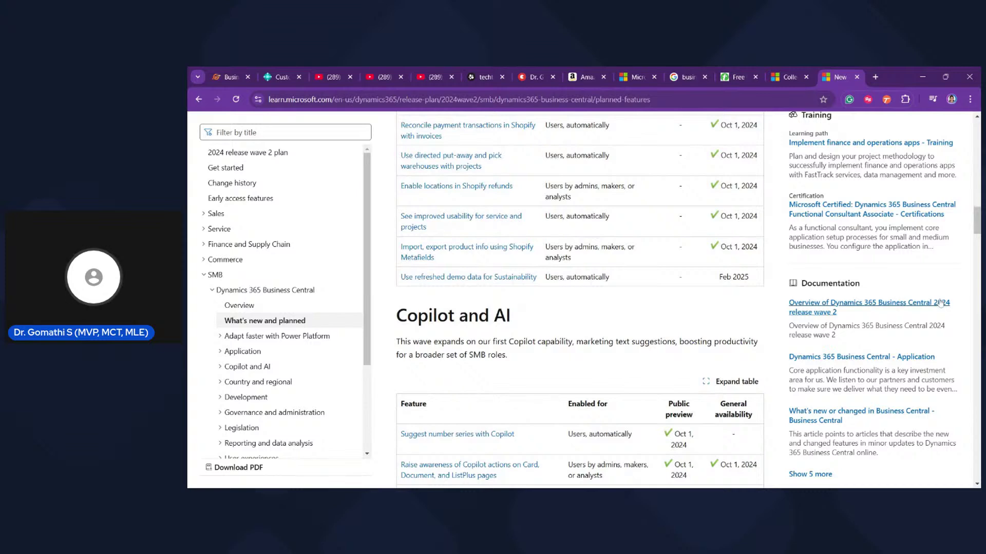
scroll(939, 303, up, 15)
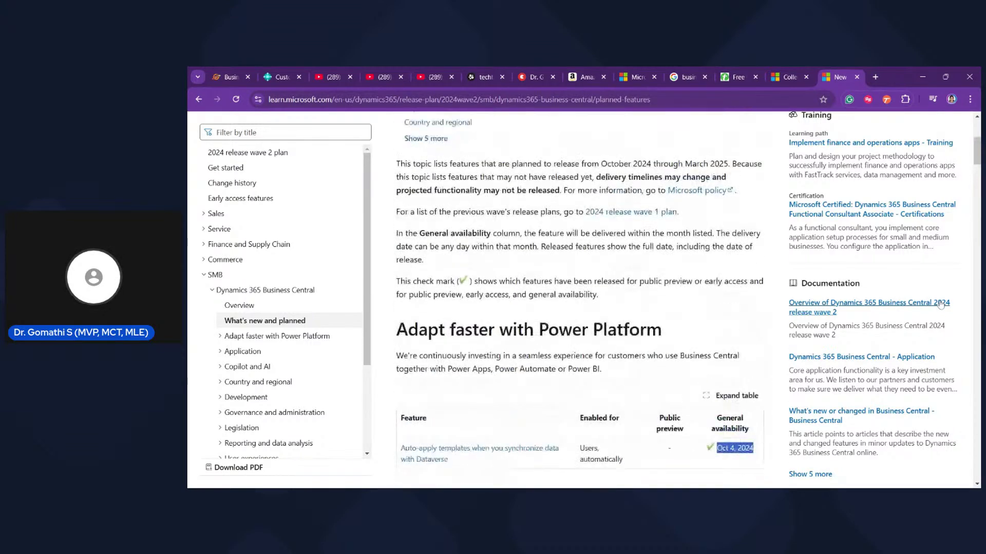
scroll(940, 303, up, 5)
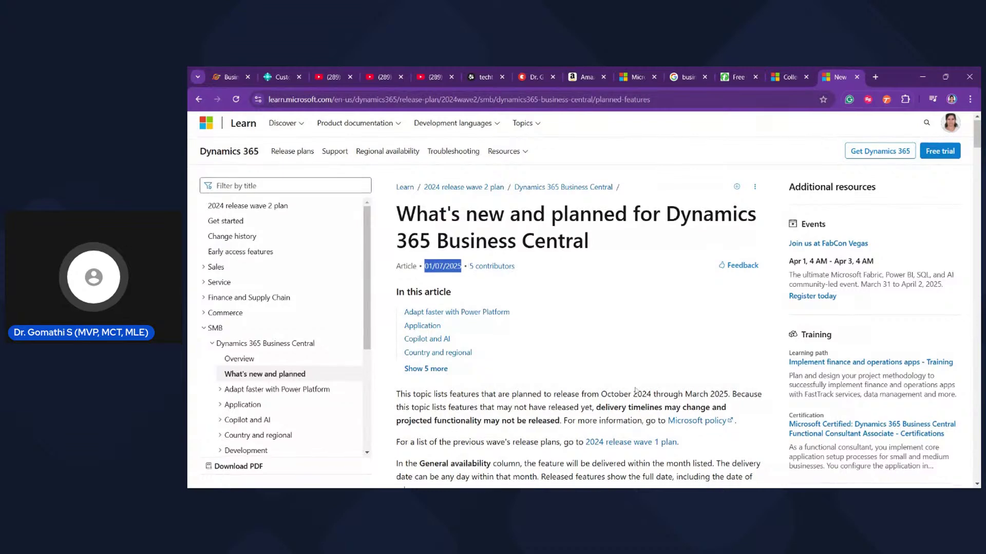
Examine the Copilot extension test automation entry and its availability, plus the Country and regional and Development feature tables
scroll(636, 391, down, 20)
scroll(637, 391, down, 5)
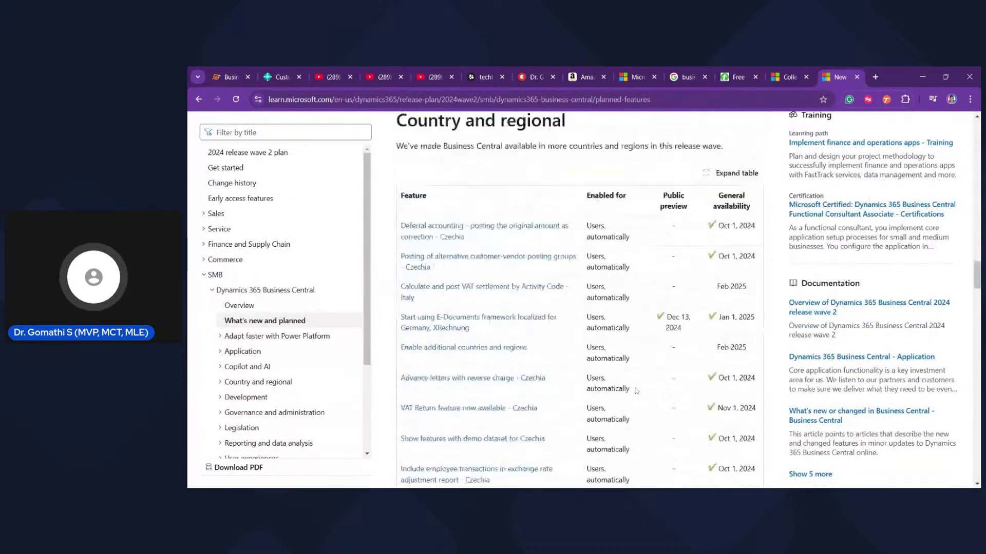
scroll(636, 391, up, 5)
drag(721, 302, 748, 303)
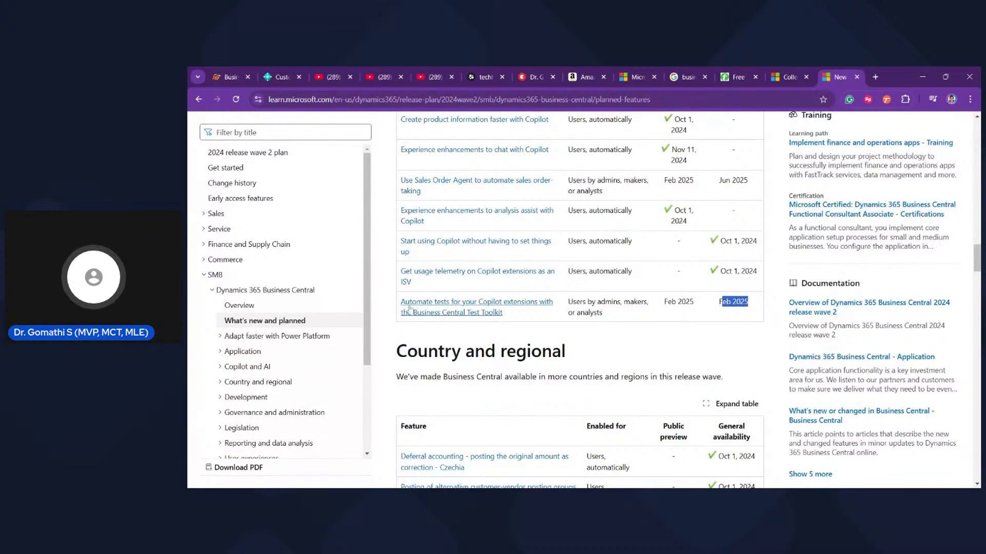
drag(401, 303, 437, 303)
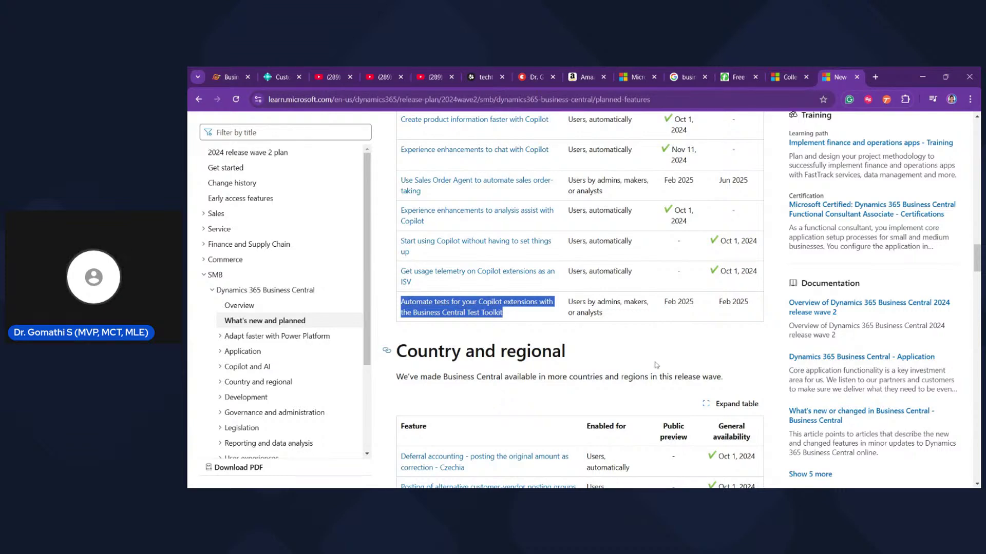
scroll(656, 365, down, 10)
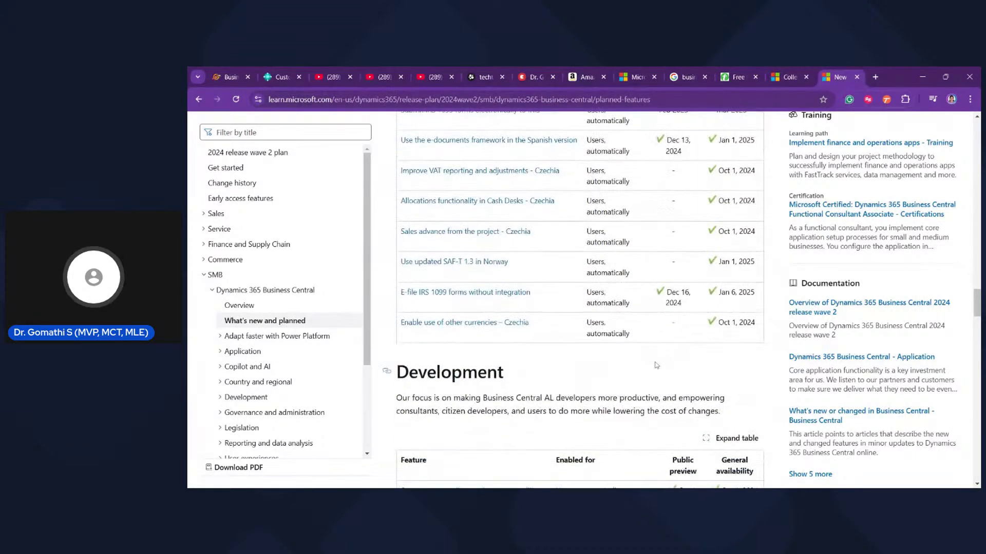
scroll(532, 359, up, 10)
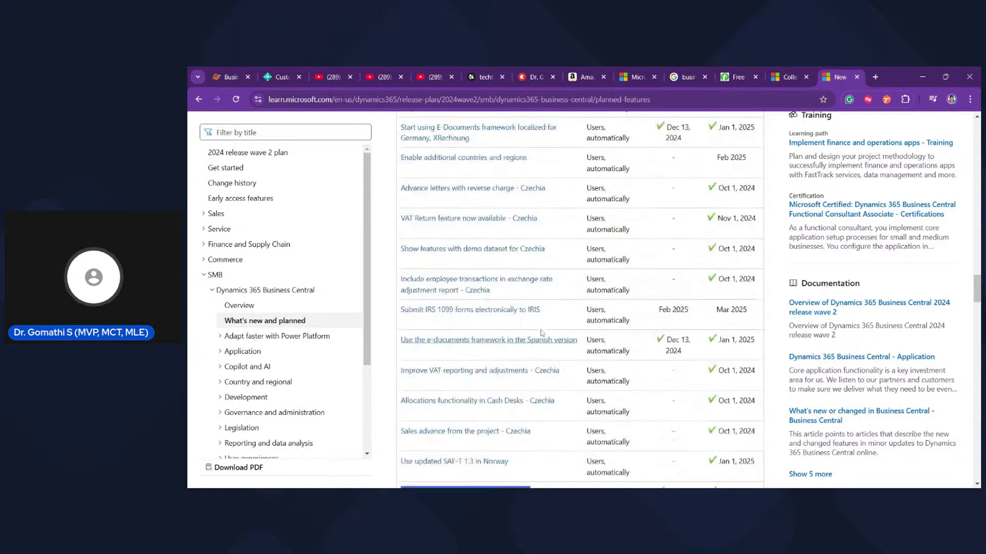
scroll(531, 359, down, 10)
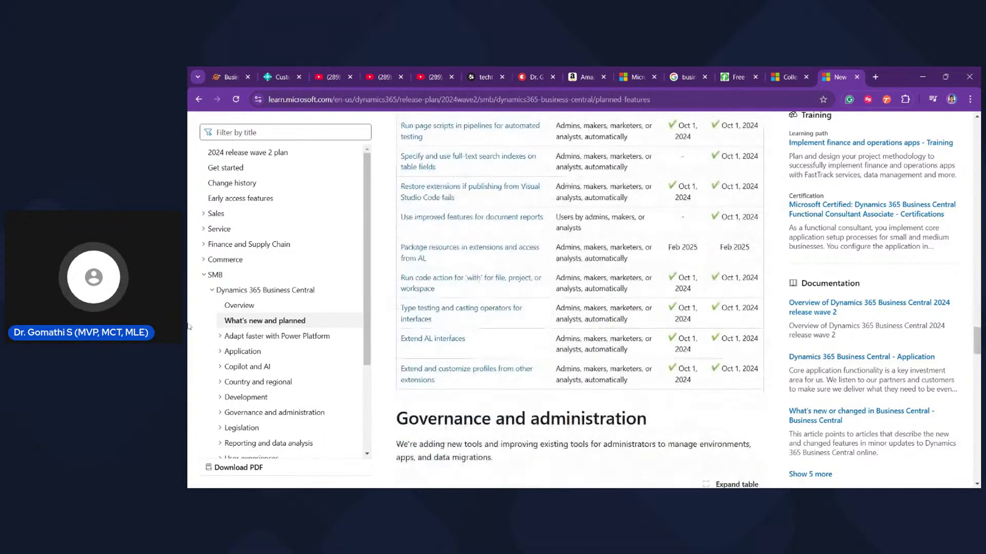
Open the Copilot and AI overview of the release plan, read through it, and return to the planned features article
click(240, 367)
click(239, 382)
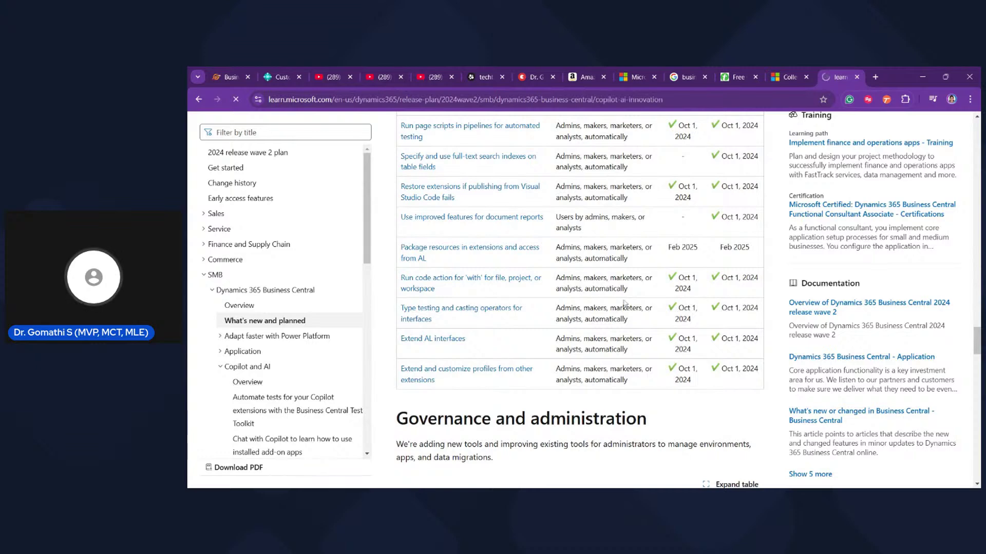
scroll(603, 312, down, 10)
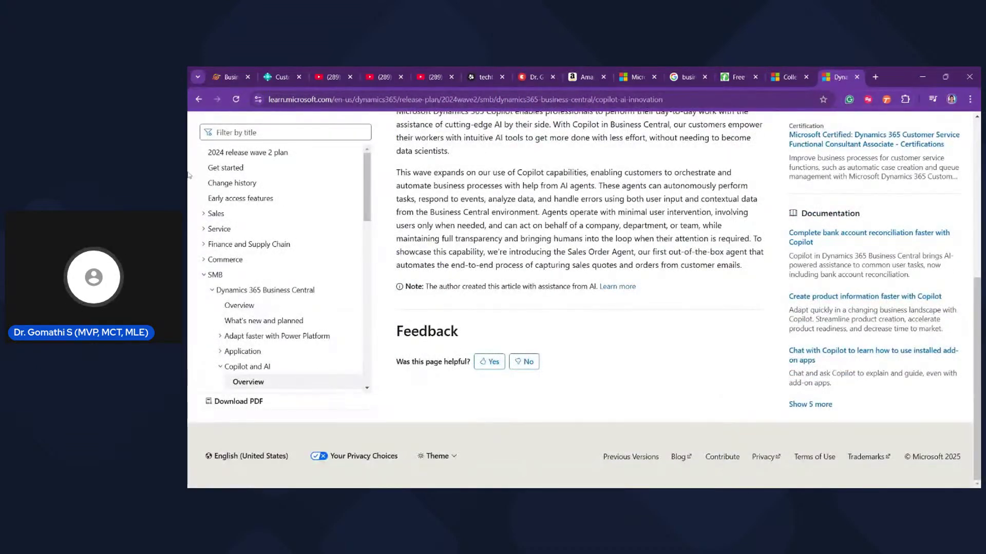
key(alt+Left)
Review the features through the User experiences section, and highlight "Start creating Power Automate flows with Copilot" in the Copilot and AI table
scroll(659, 396, down, 20)
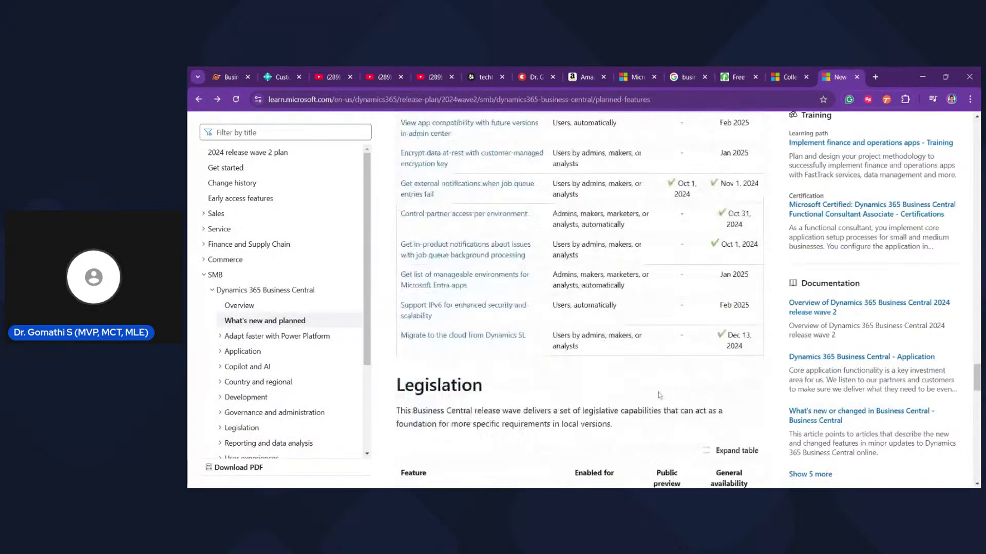
scroll(659, 395, down, 10)
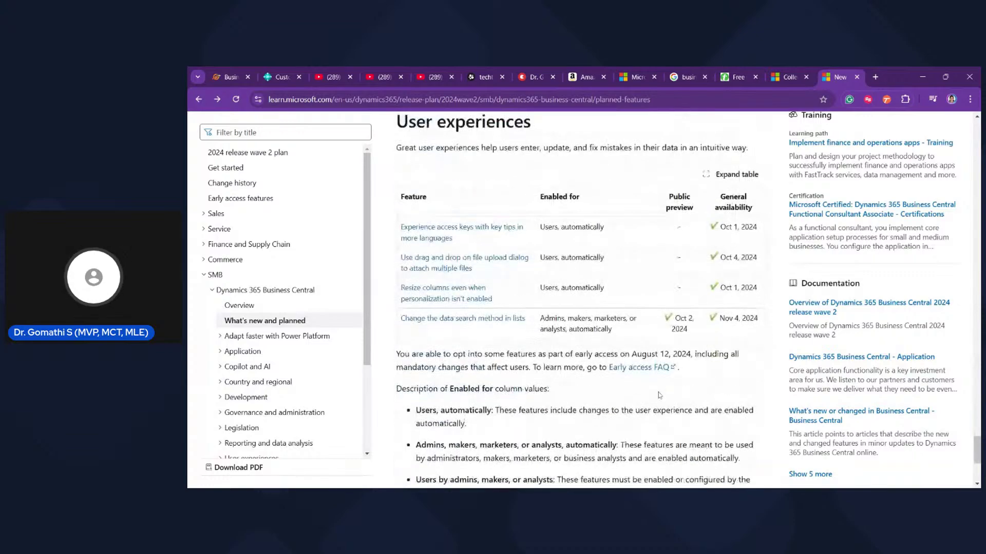
scroll(659, 395, up, 15)
scroll(659, 395, up, 15)
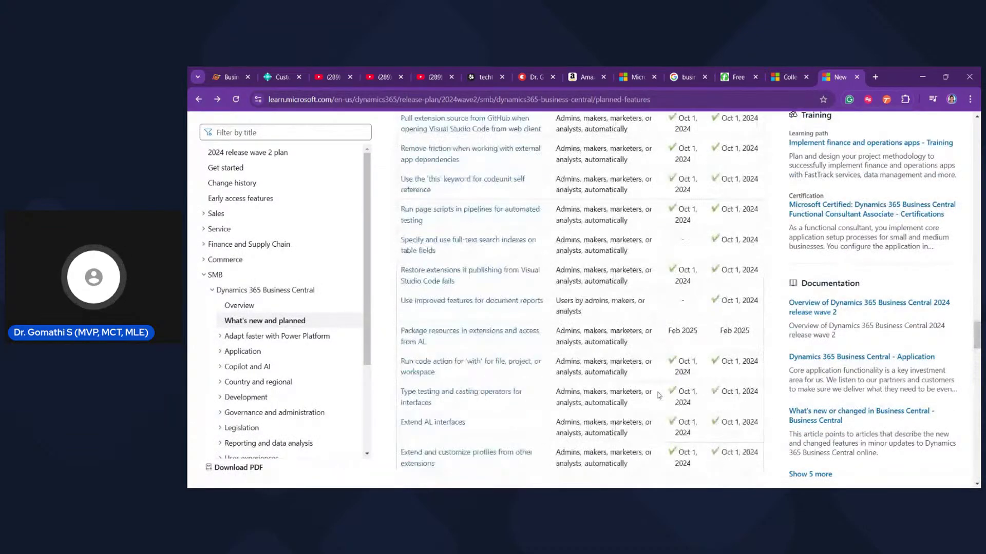
scroll(659, 396, up, 14)
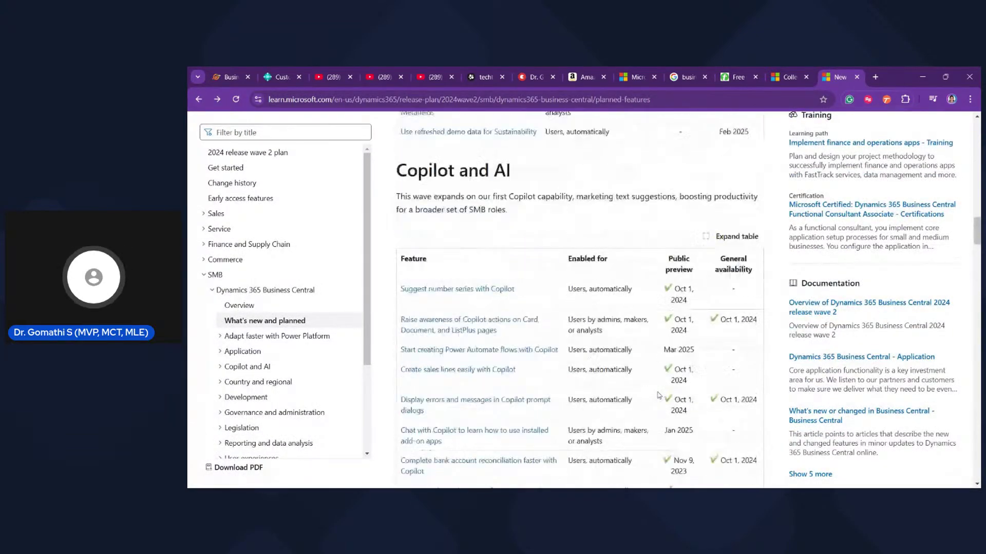
scroll(432, 258, down, 8)
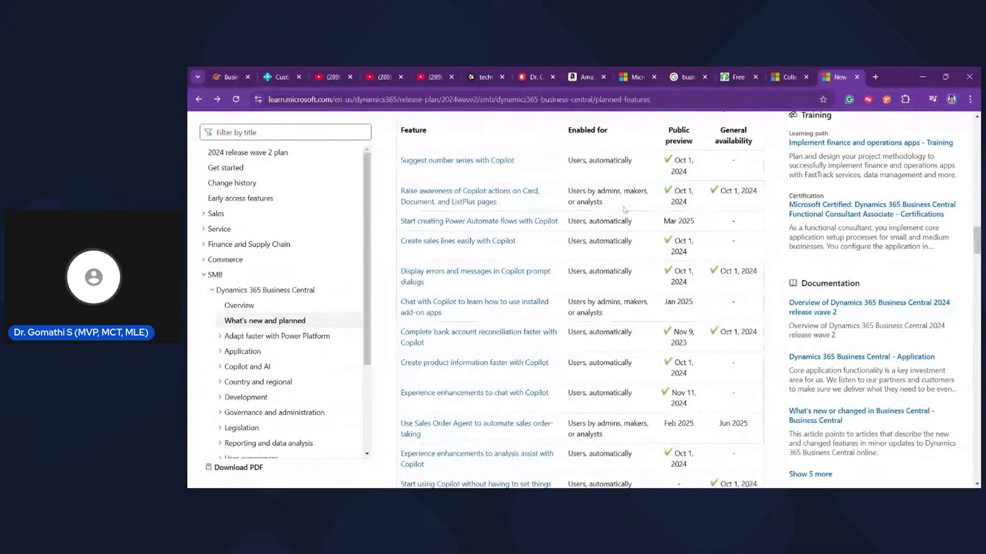
drag(402, 227, 561, 227)
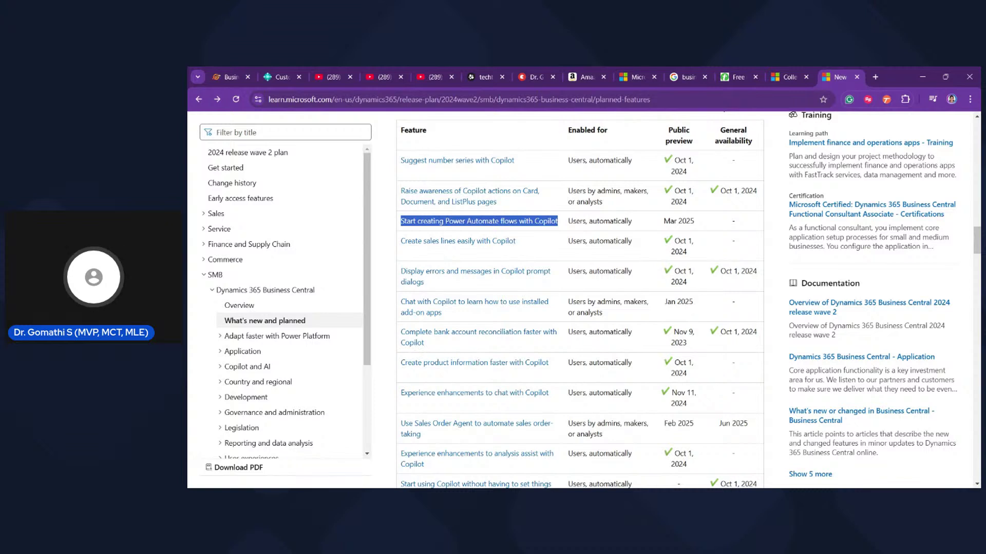
Highlight the public preview date for creating Power Automate flows with Copilot, and the "Chat with Copilot" add-on apps entry with its date
drag(657, 230, 701, 230)
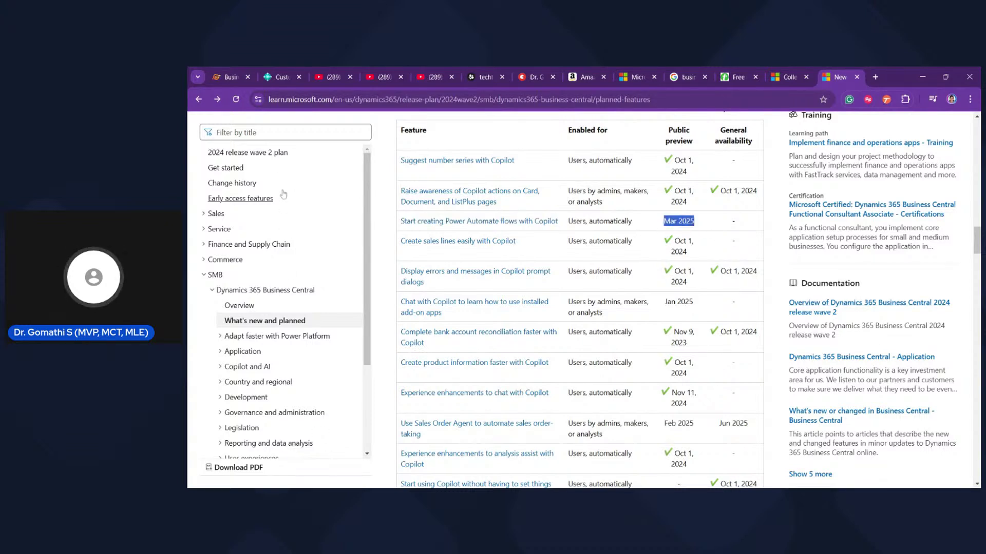
drag(394, 310, 459, 319)
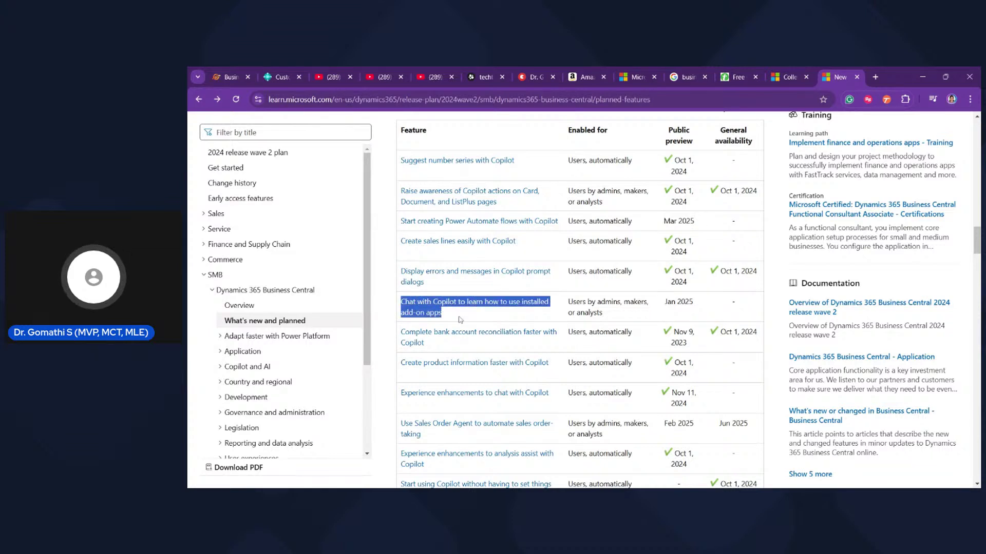
drag(663, 303, 699, 304)
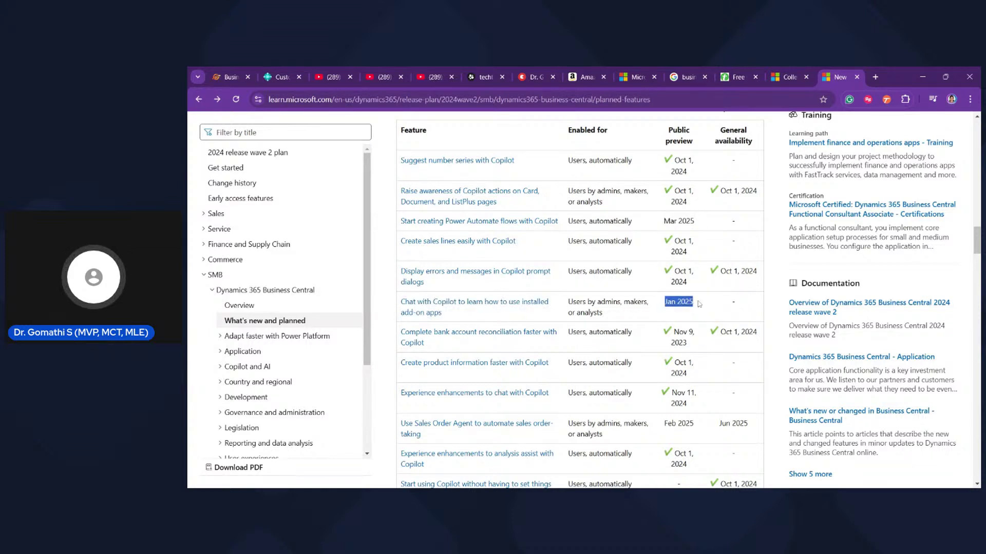
click(701, 303)
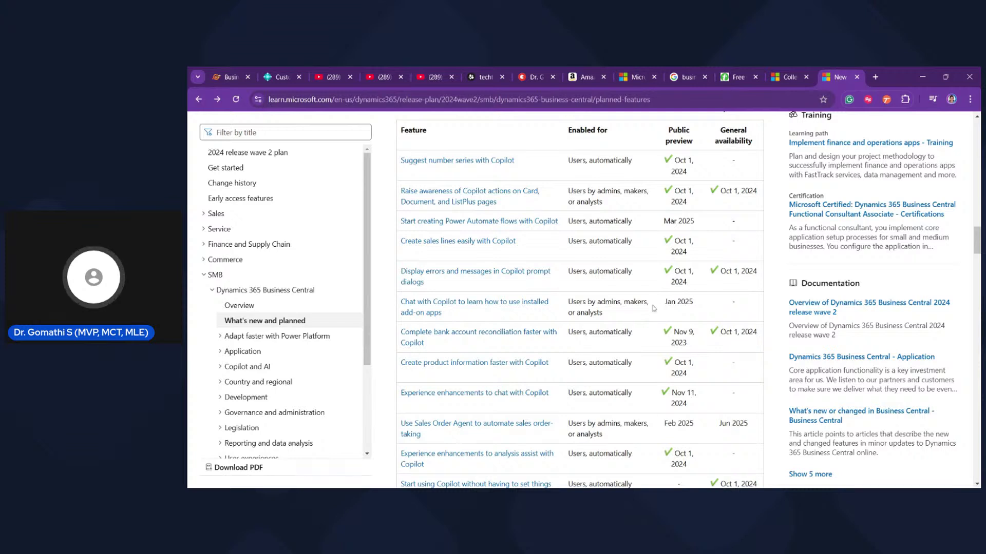
drag(652, 305, 699, 313)
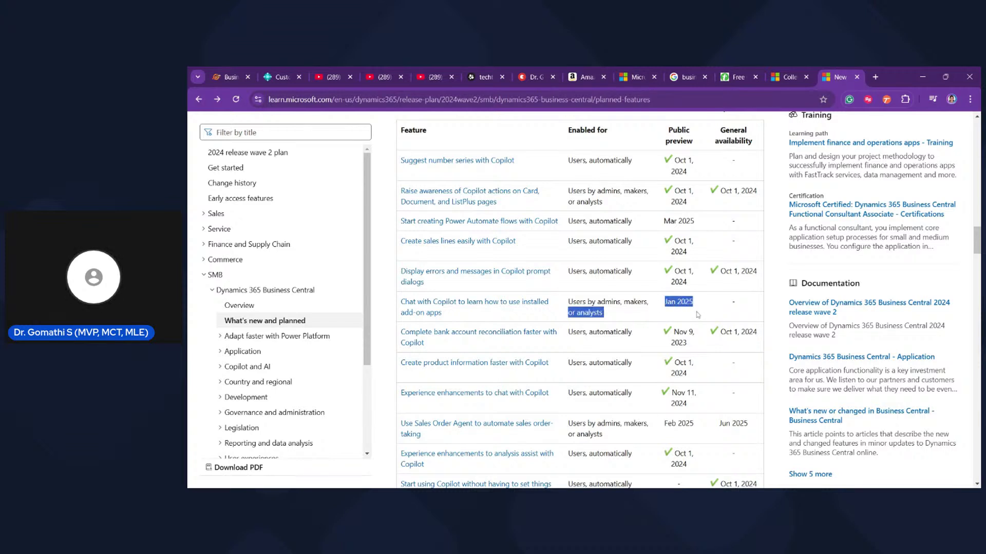
Highlight the Sales Order Agent entry in the Copilot and AI table, and the public preview date for automating Copilot extension tests
scroll(398, 324, down, 3)
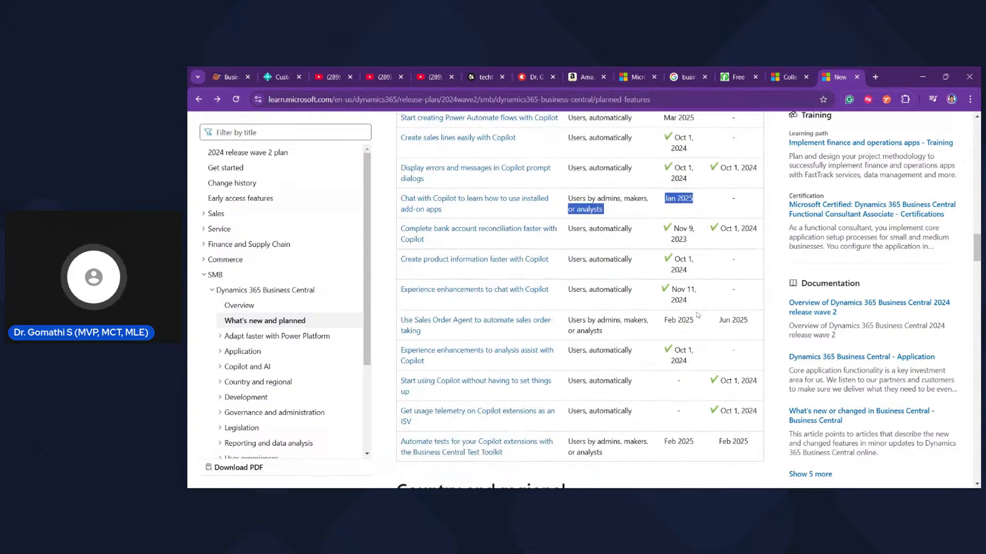
click(399, 324)
drag(399, 325, 594, 341)
click(638, 336)
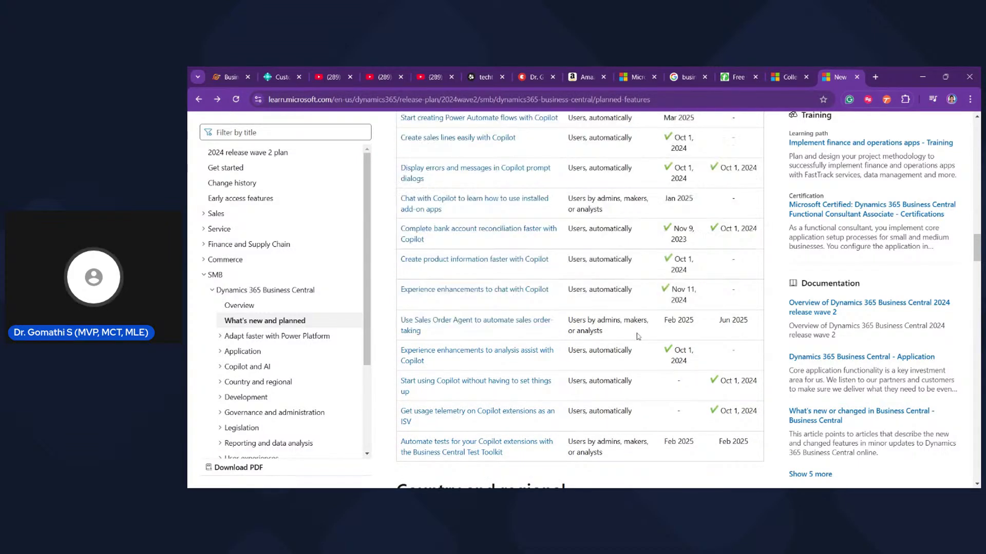
scroll(579, 300, down, 2)
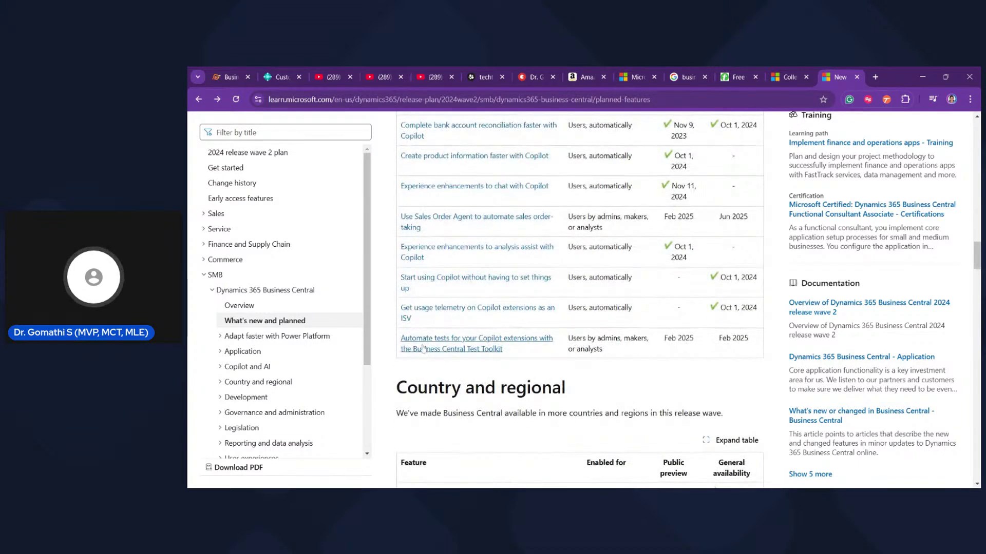
drag(664, 338, 693, 338)
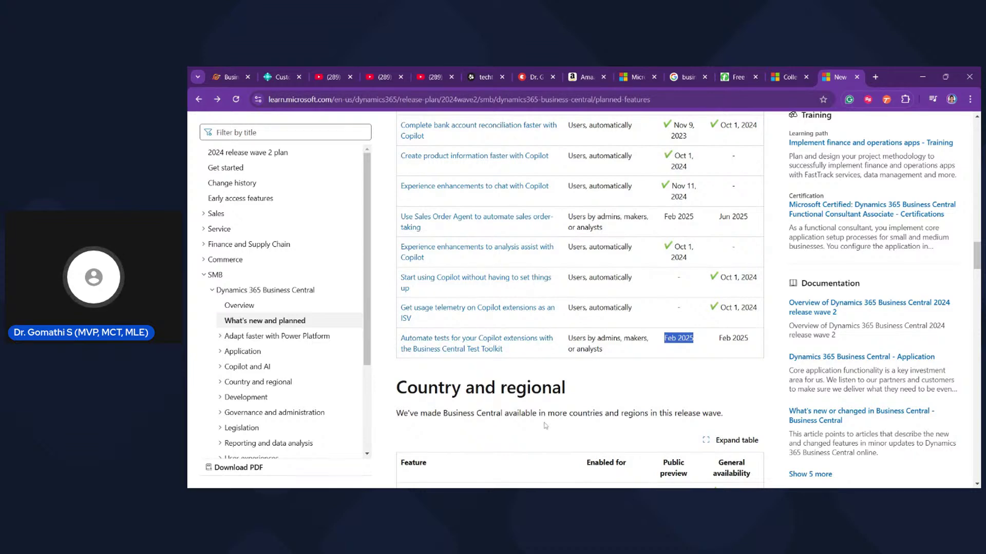
Select the web address of the planned features article, and go back to the beginning of the article
scroll(546, 425, up, 10)
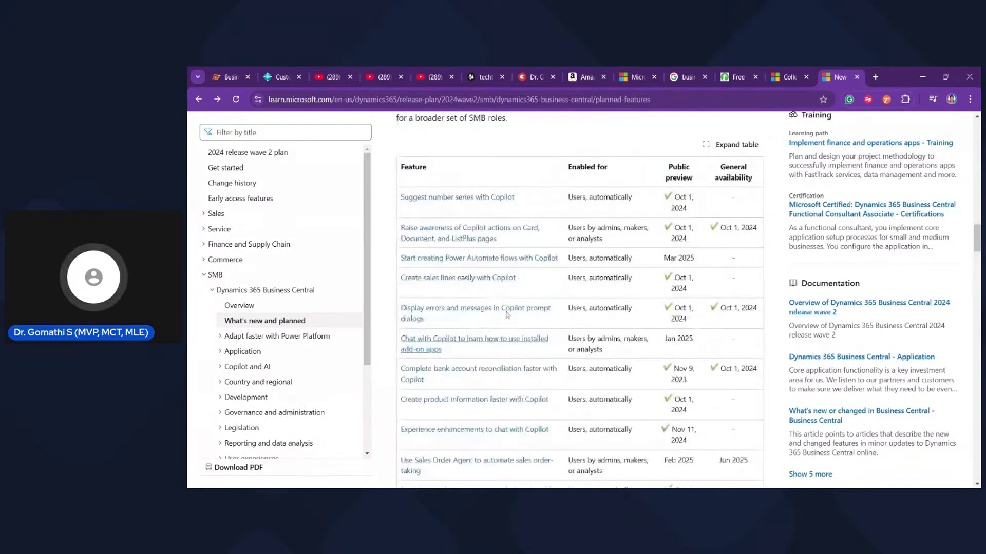
click(542, 98)
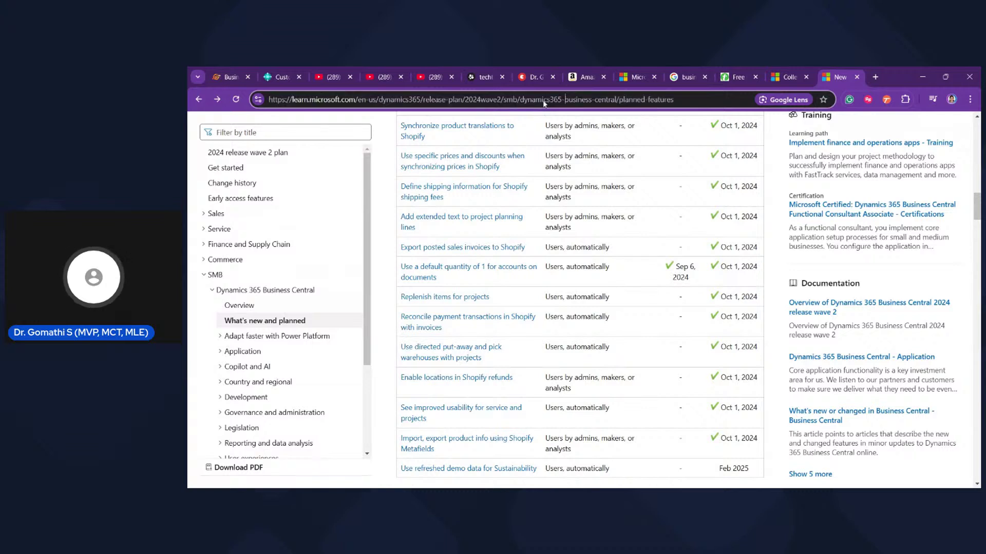
key(alt+Tab)
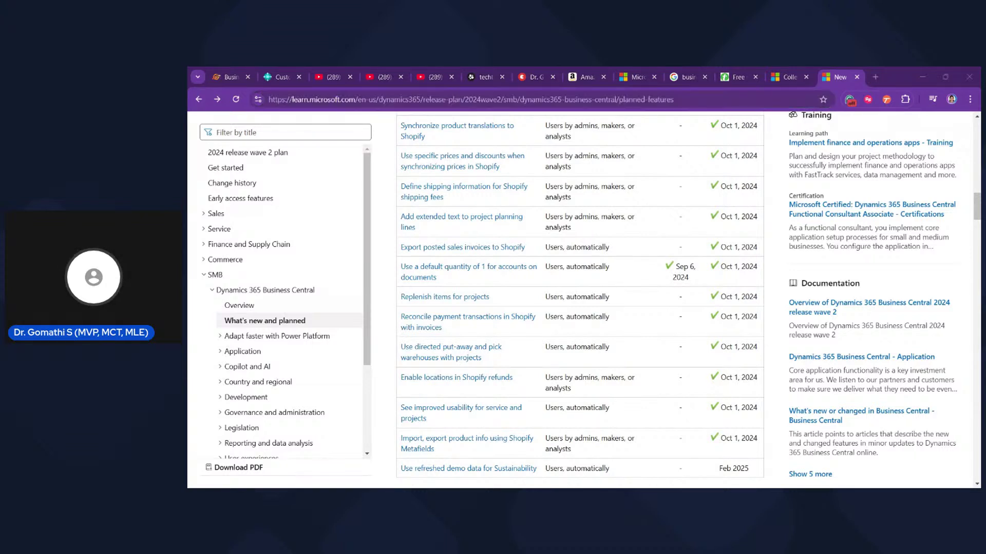
key(alt+Tab)
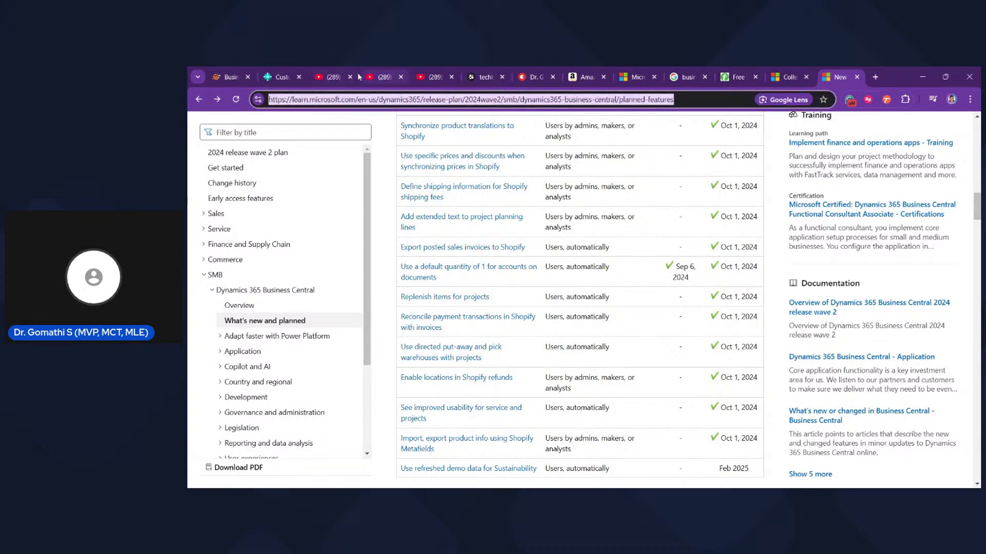
key(alt+Tab)
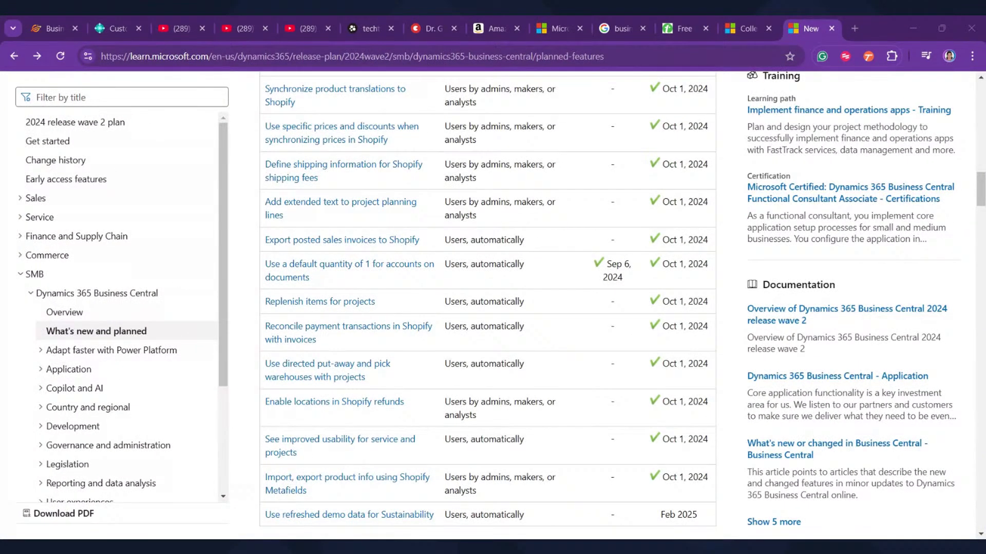
key(ctrl+l)
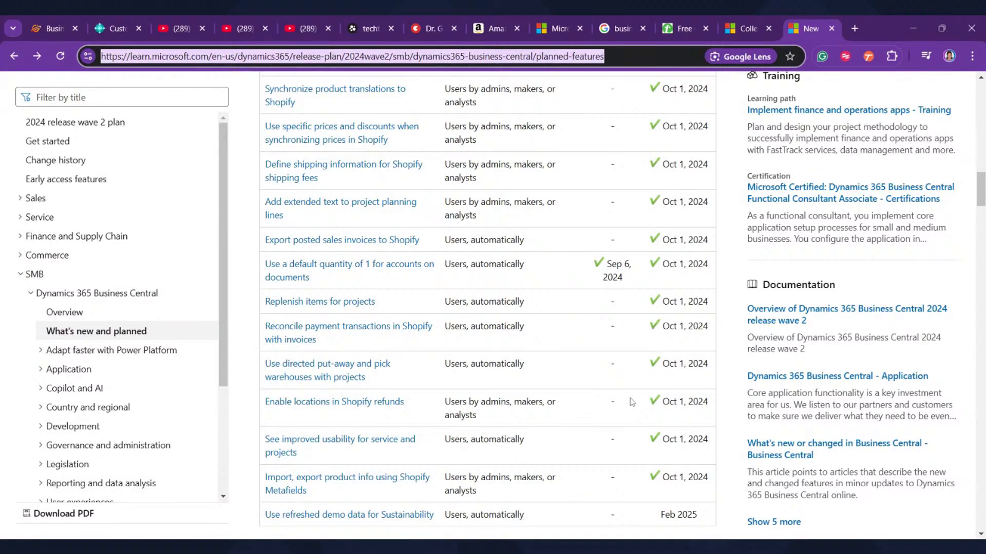
scroll(632, 402, down, 5)
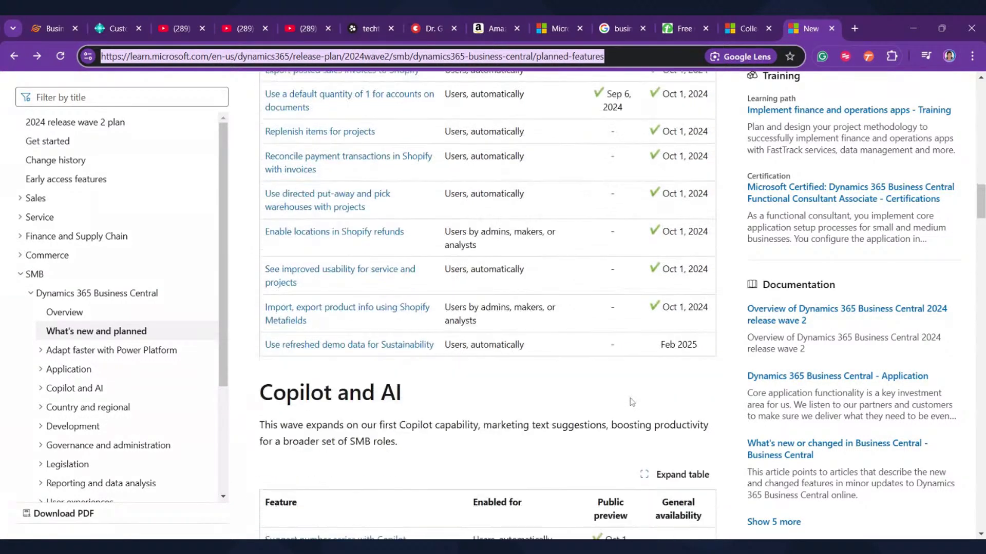
scroll(631, 402, up, 20)
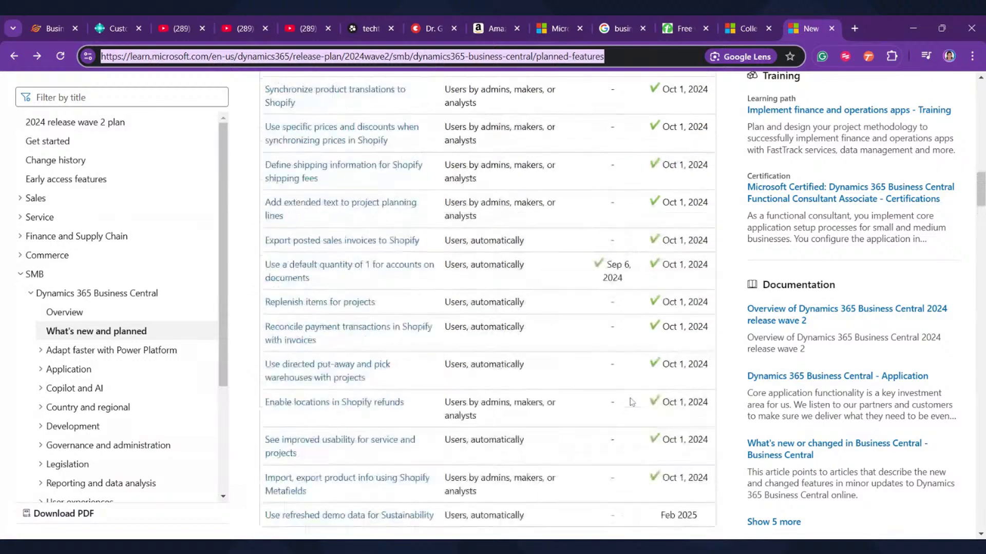
scroll(631, 400, up, 7)
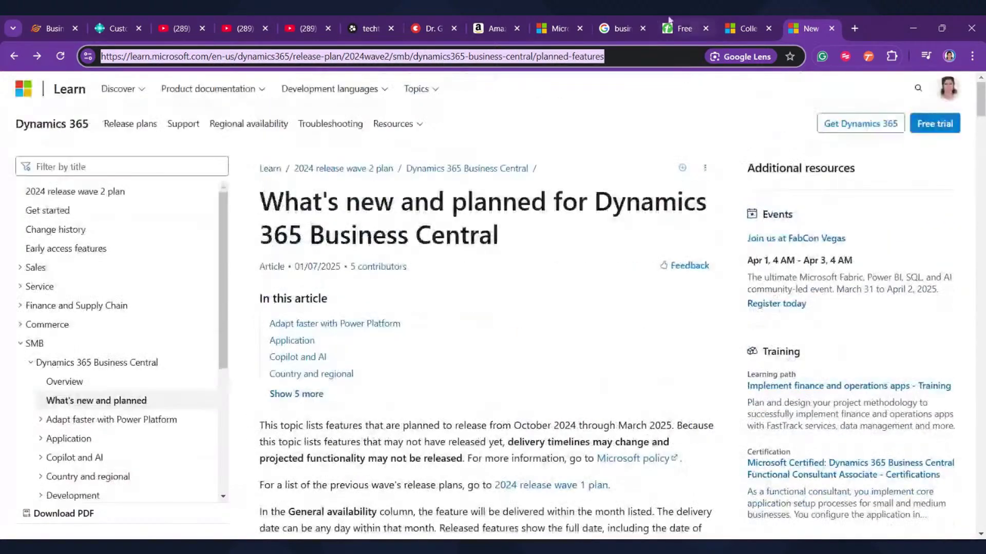
Switch from the planned features article to the YouTube channel's playlists page and show the channel's header and description
click(725, 21)
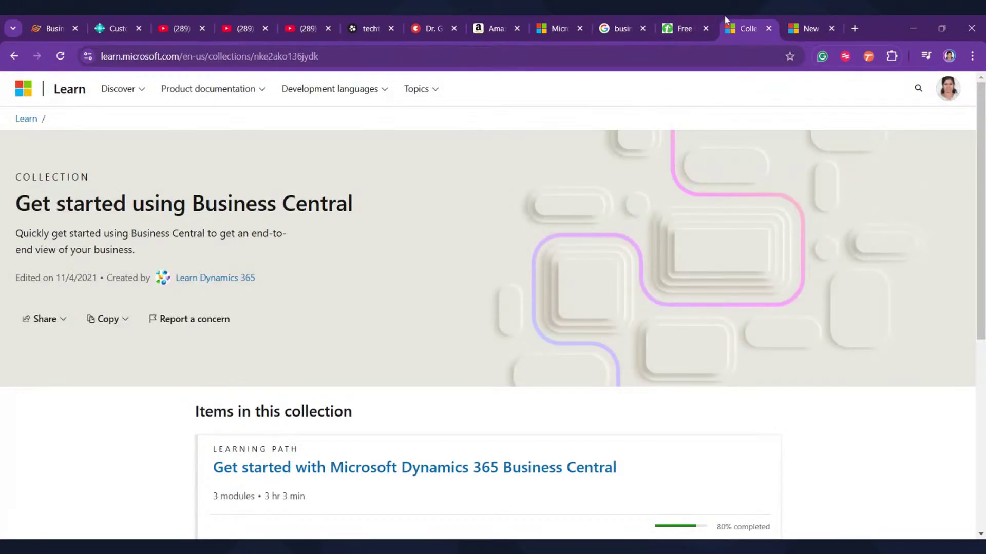
click(197, 21)
click(124, 20)
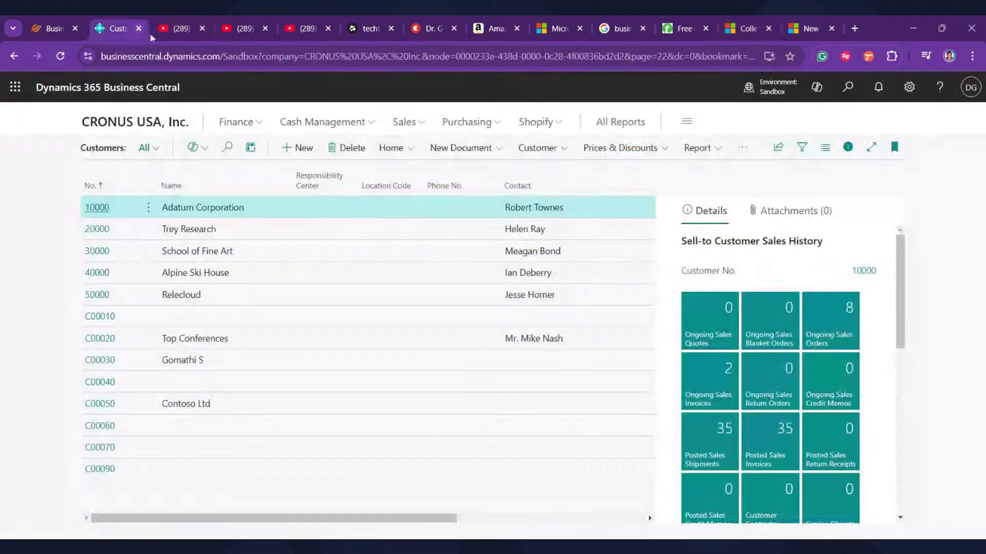
click(196, 32)
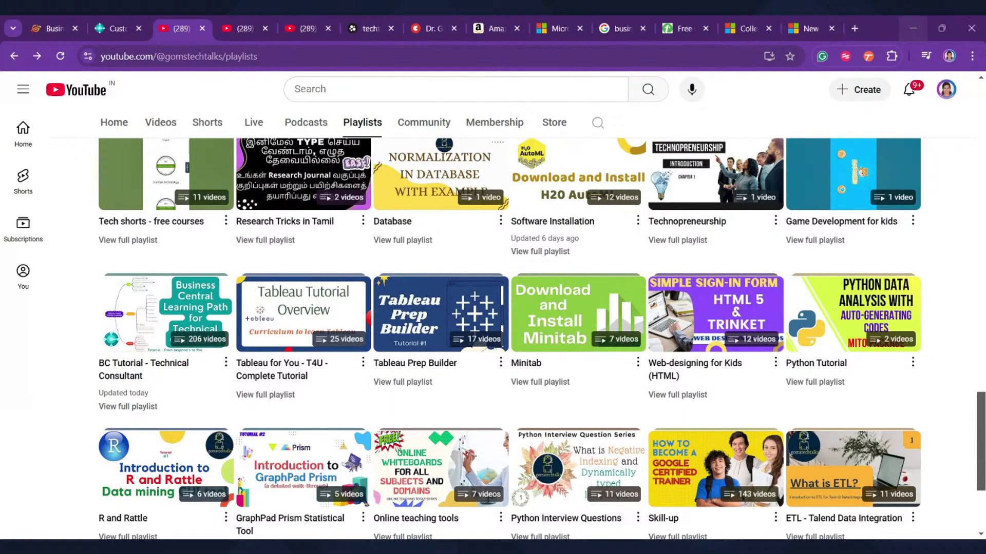
scroll(354, 277, up, 20)
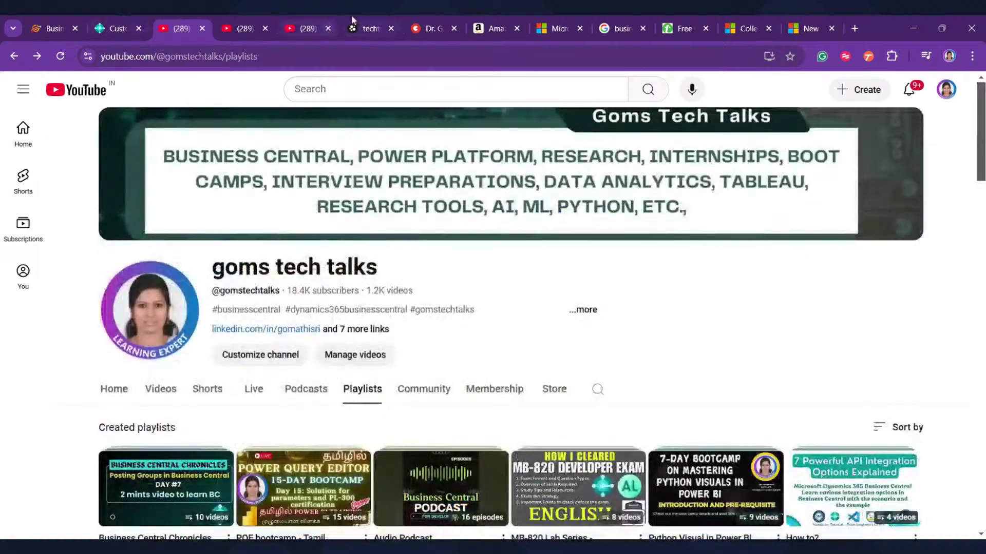
Open the Topmate profile page and review the offered services, including Business Central Questions, Mock interview and 1:1 Mentorship
click(432, 28)
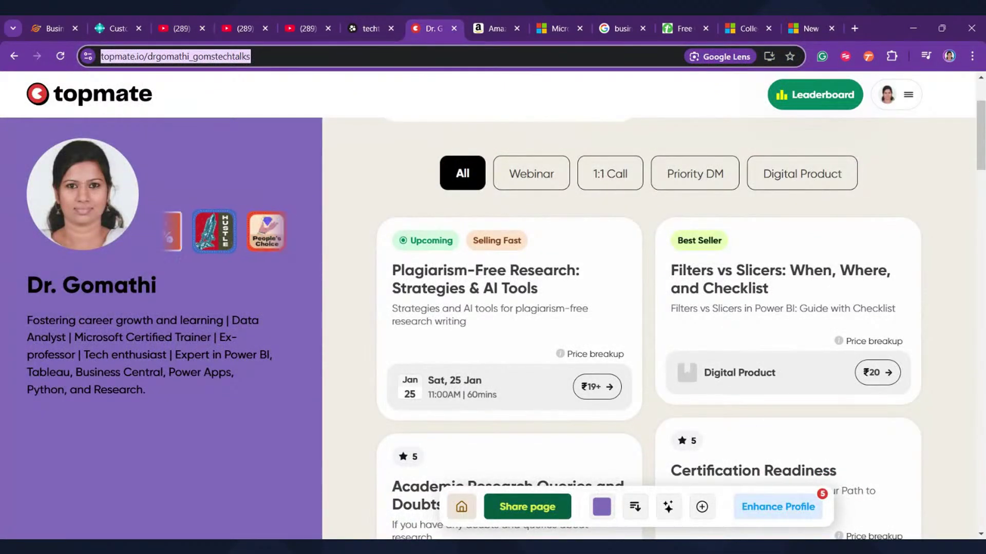
scroll(311, 374, down, 6)
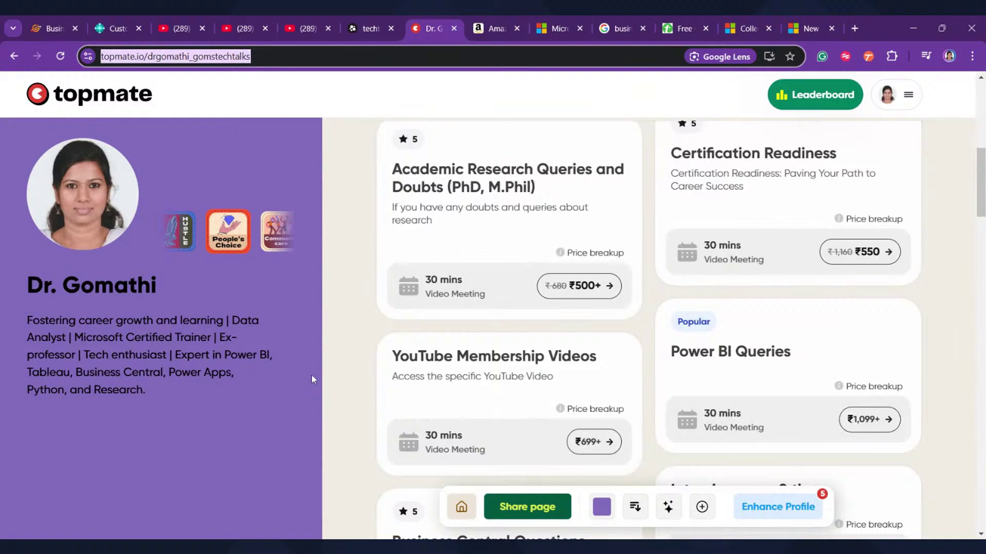
scroll(311, 375, down, 4)
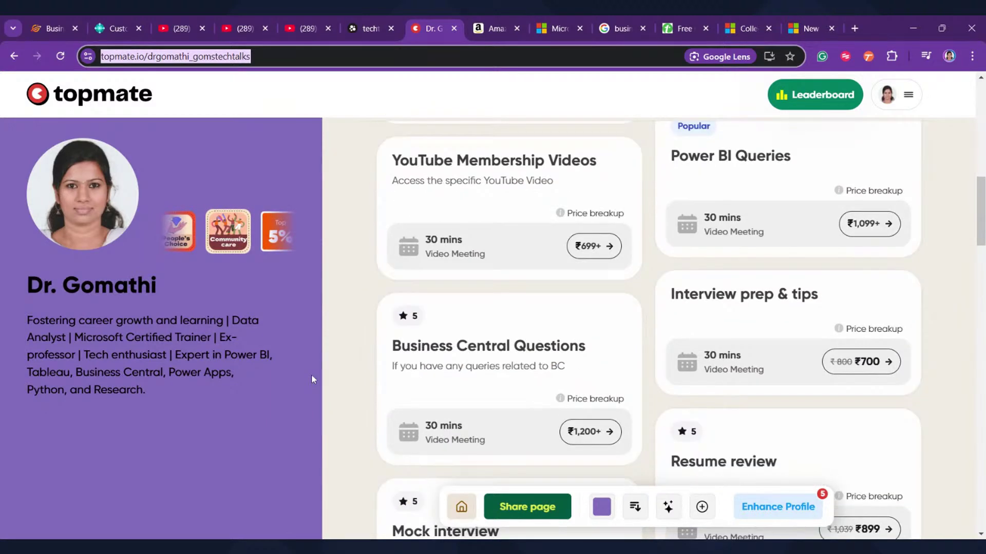
scroll(312, 378, down, 5)
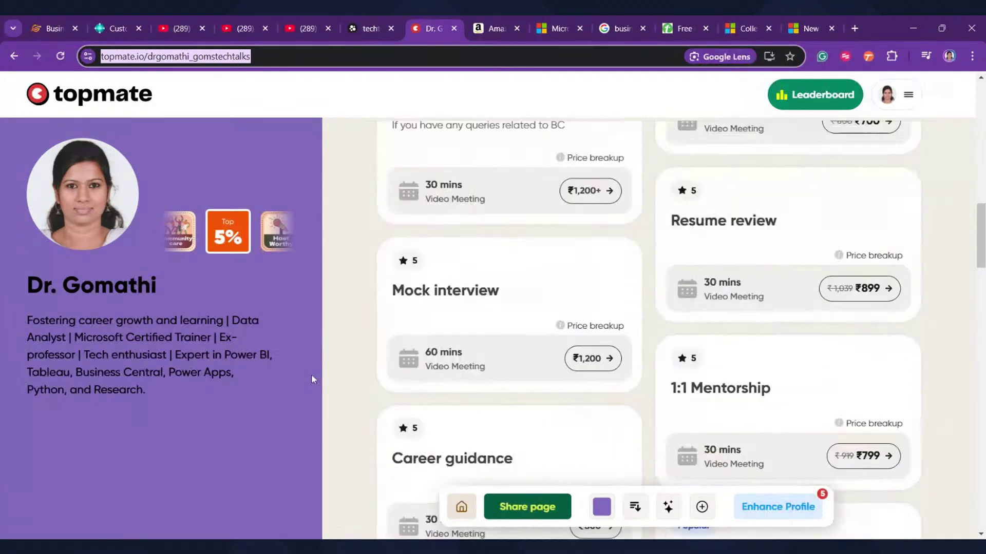
scroll(312, 379, up, 15)
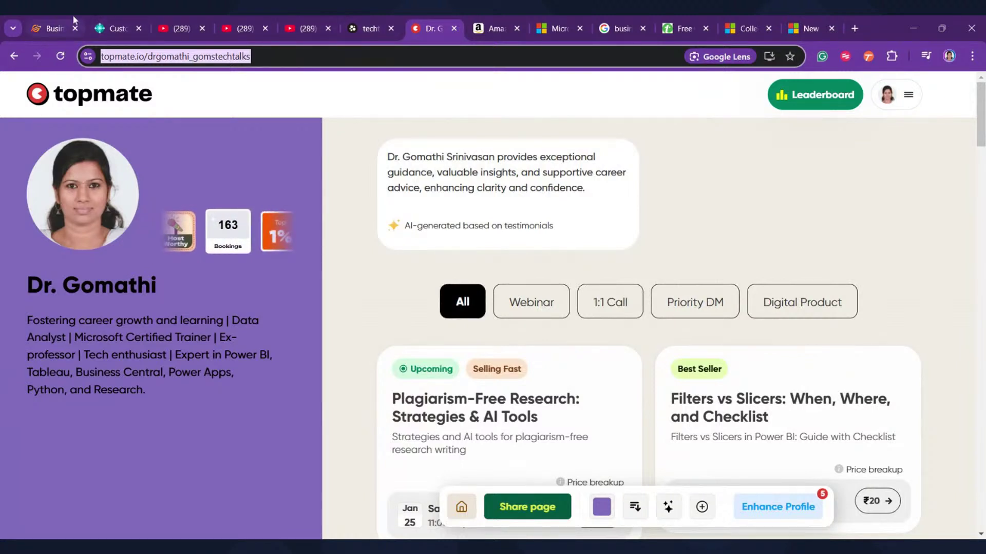
Switch from the Topmate profile to the techtutorial e-book store page on Beacons
key(alt+Tab)
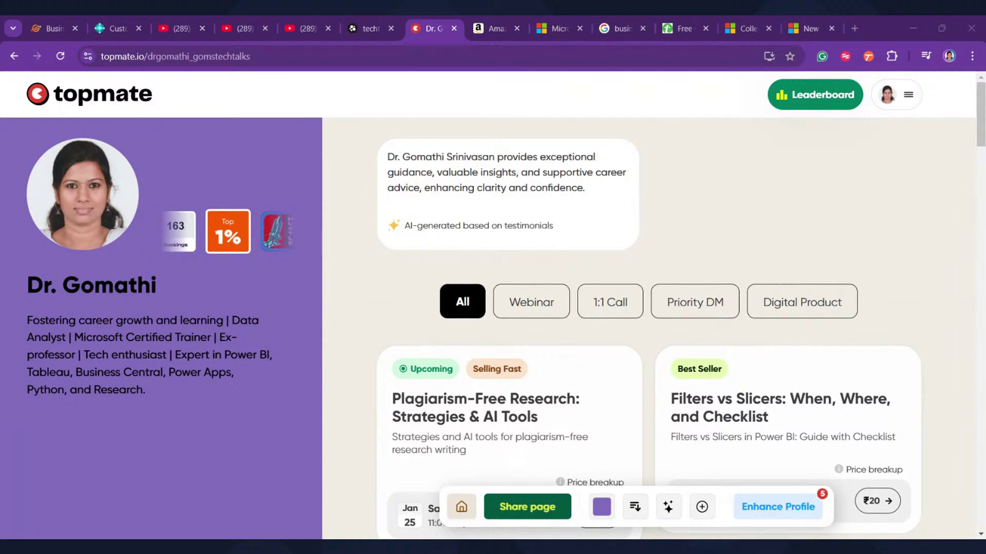
key(alt+Tab)
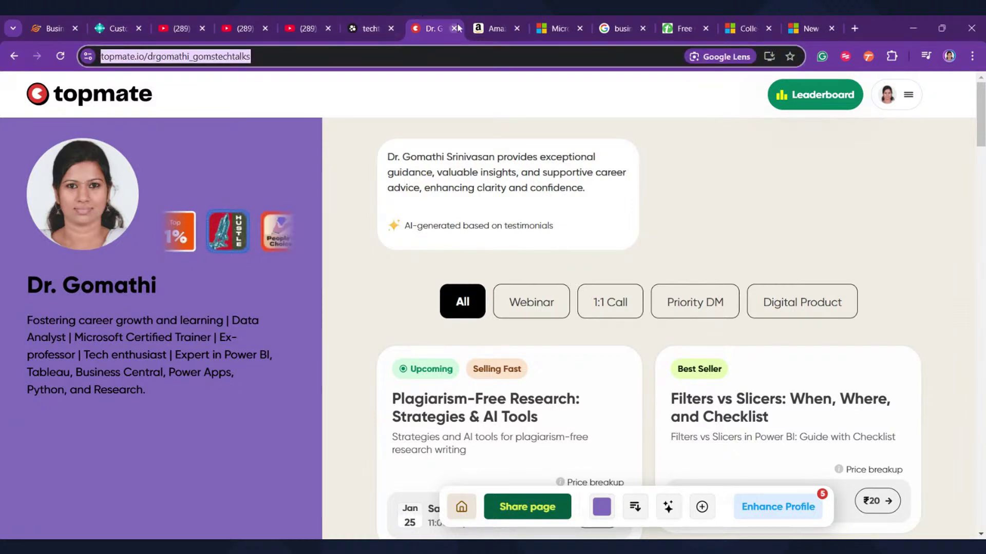
click(369, 29)
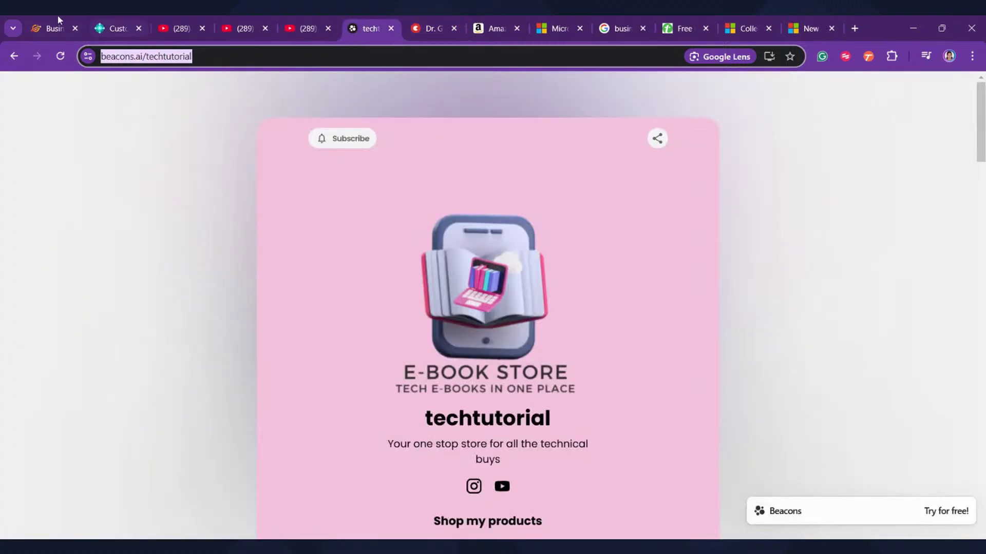
Return to the GitMind mind map and expand "The Future of Business Management" branch
click(116, 28)
click(52, 29)
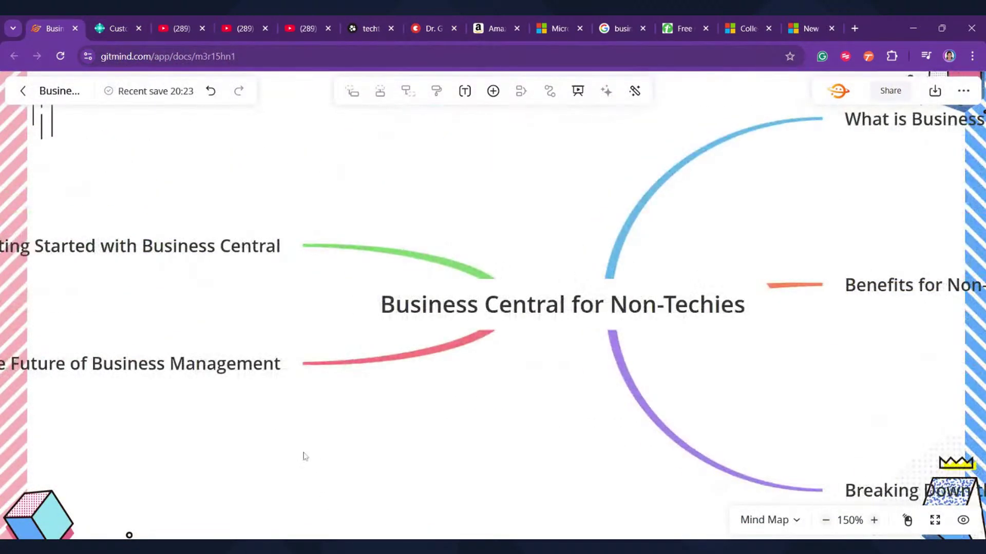
drag(303, 455, 589, 449)
drag(303, 379, 531, 407)
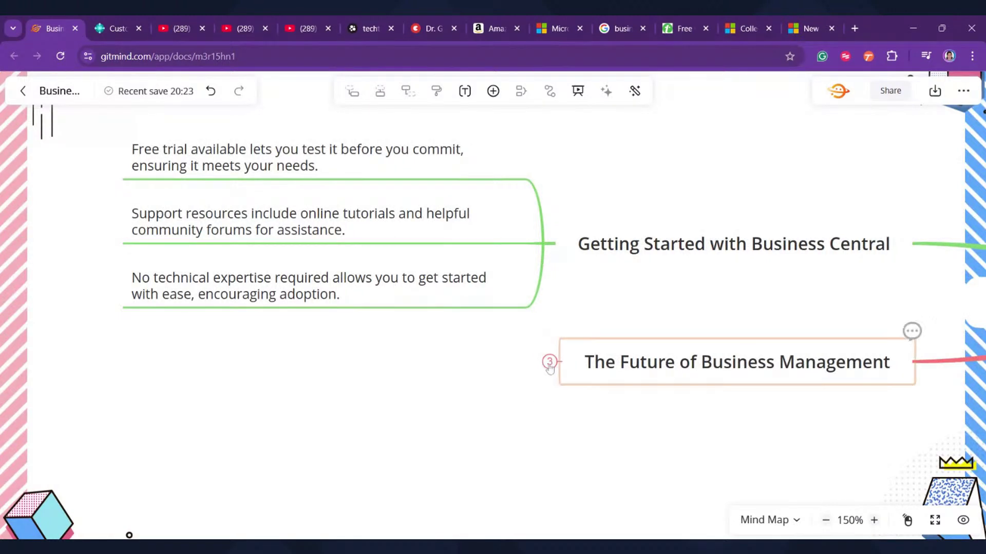
click(549, 362)
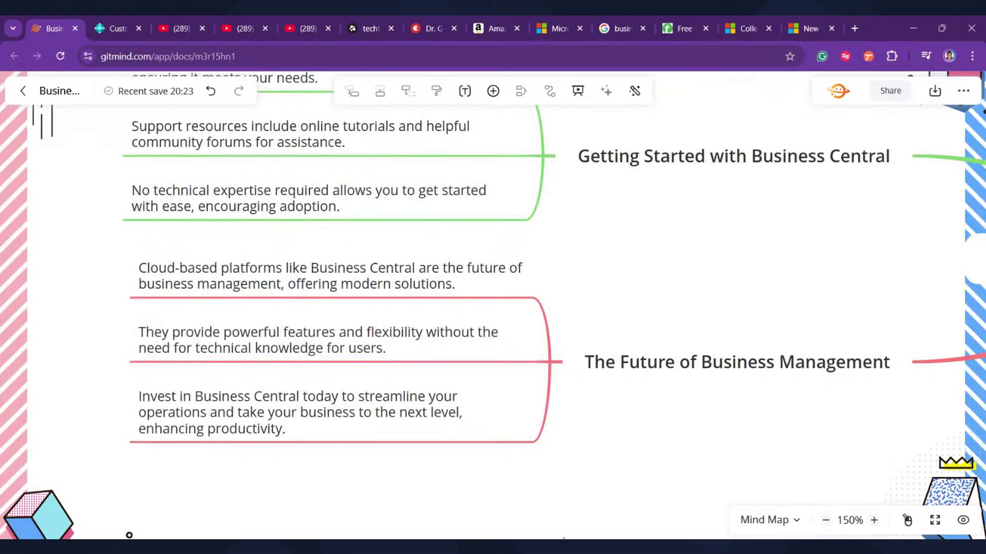